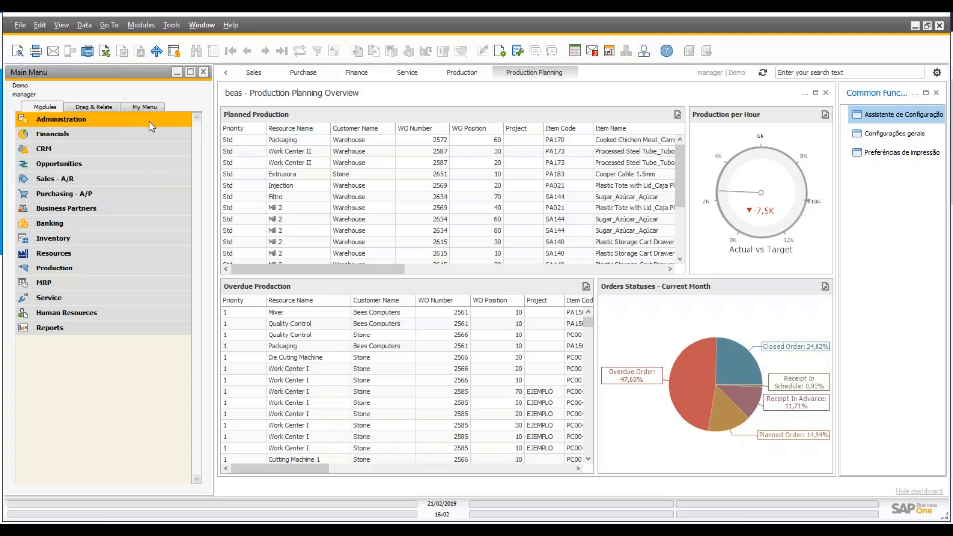
Step: Open Tool Administration from the Inventory setup under Administration, and reposition its window over the main menu
click(111, 118)
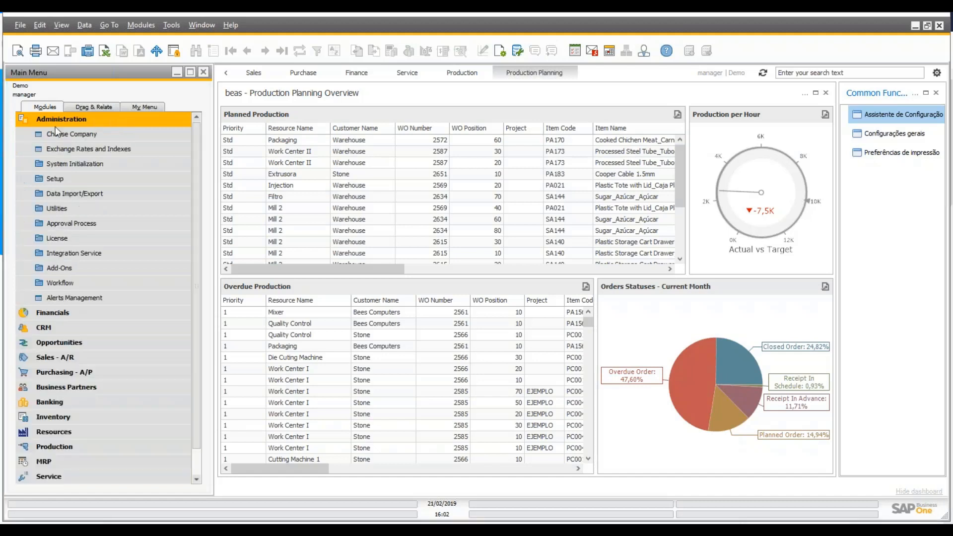
click(90, 175)
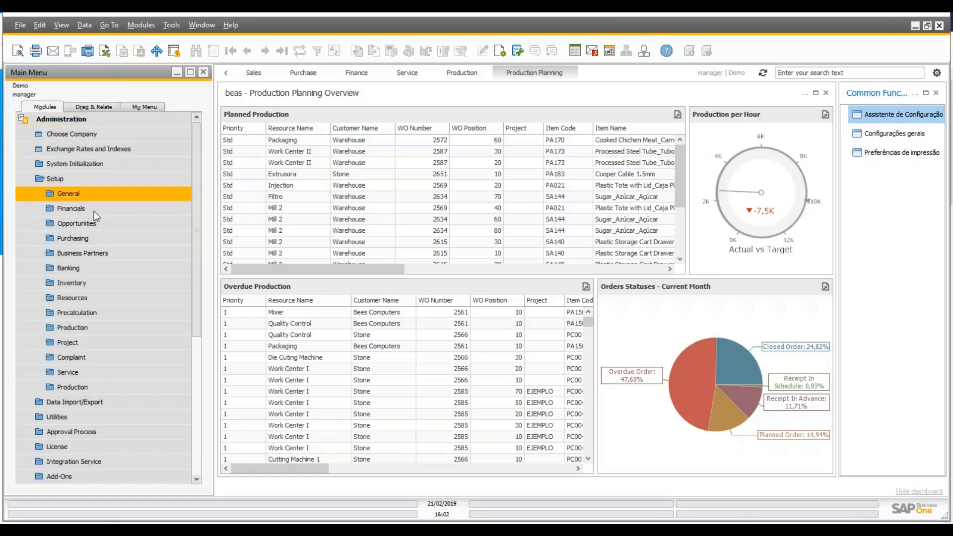
click(93, 287)
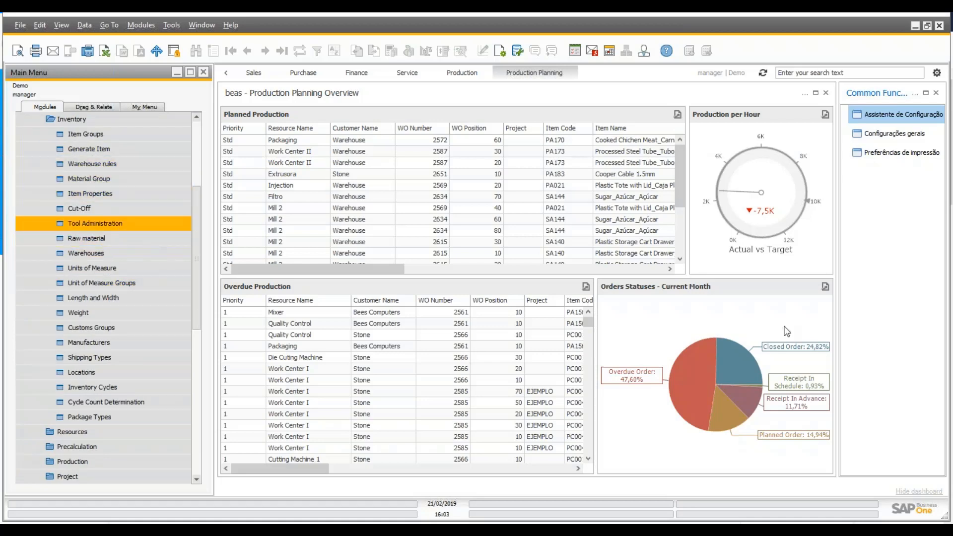
click(68, 226)
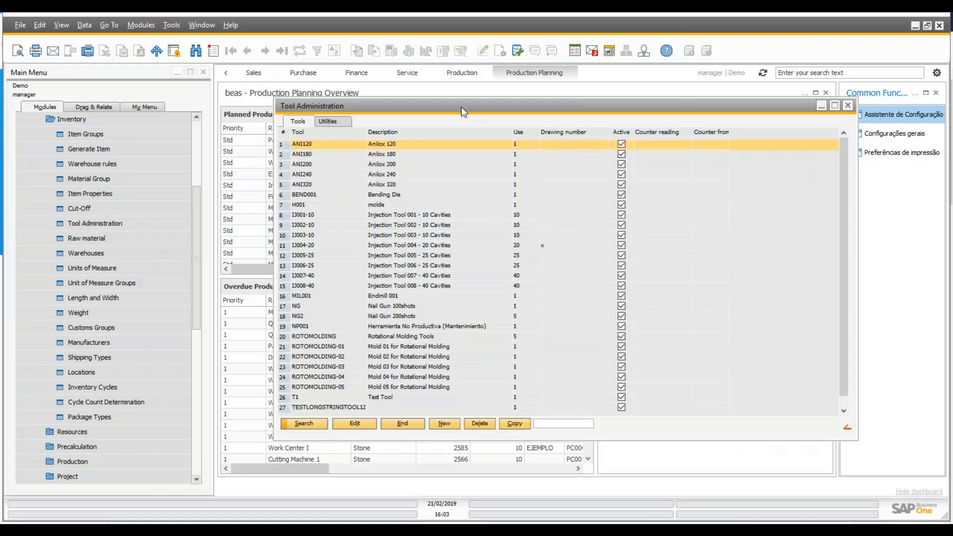
drag(461, 106, 283, 102)
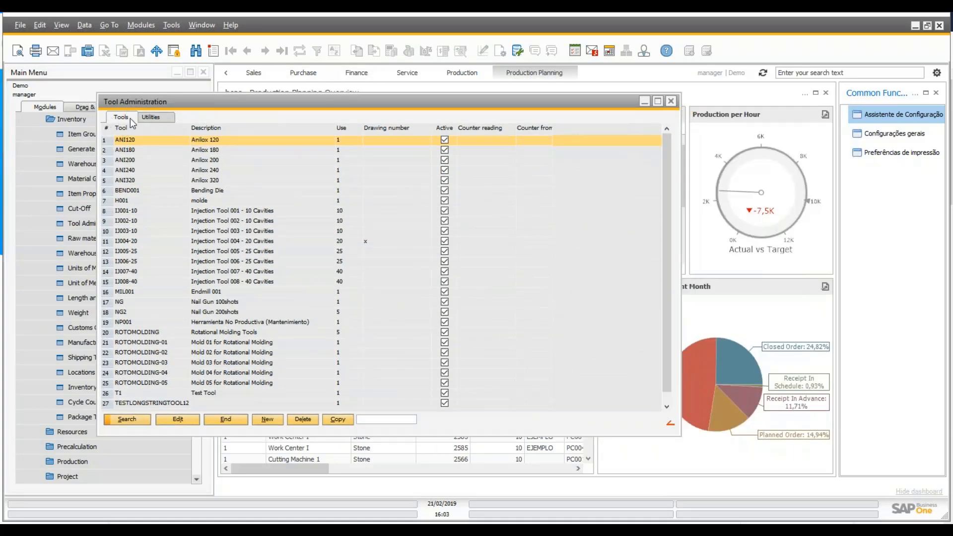
Step: Compare the list of tools with the list of utilities in Tool Administration, ending on the tools
click(151, 118)
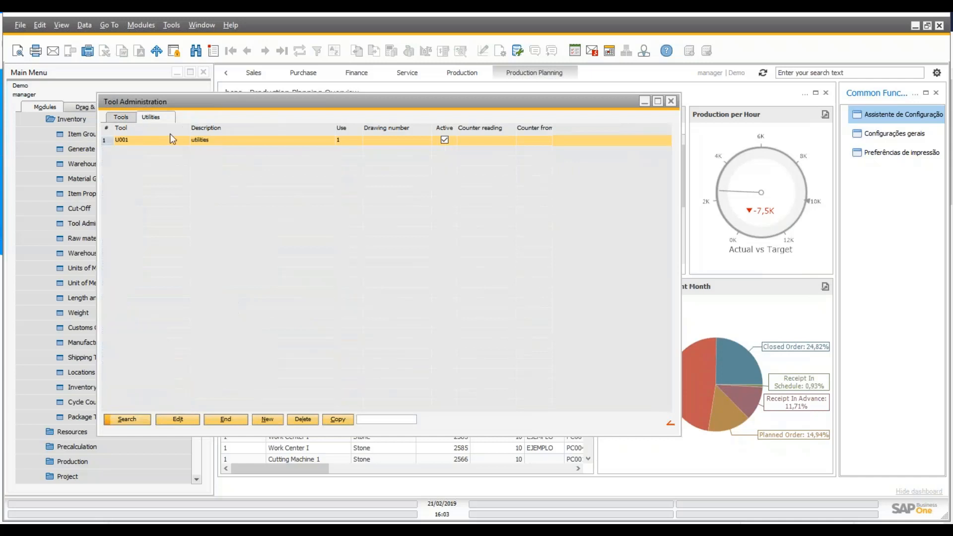
click(123, 119)
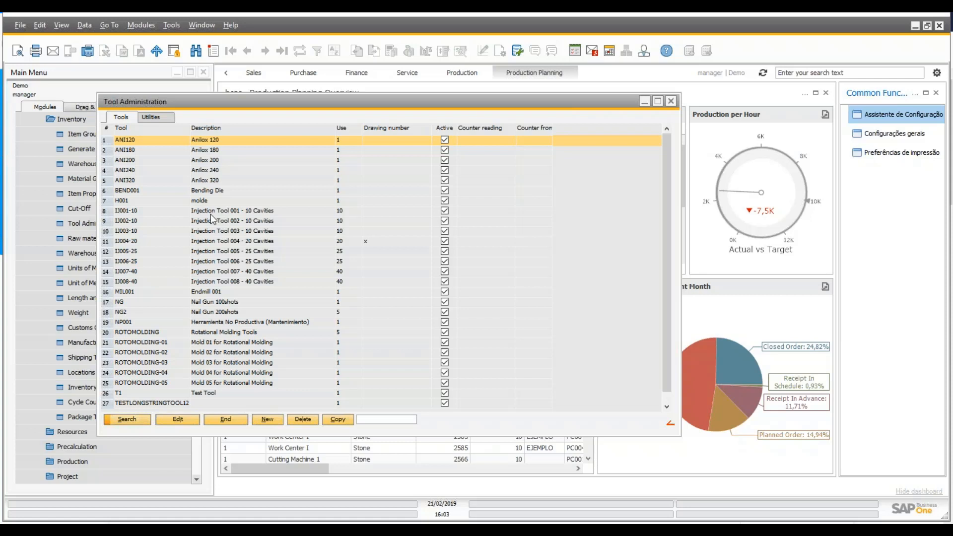
click(163, 115)
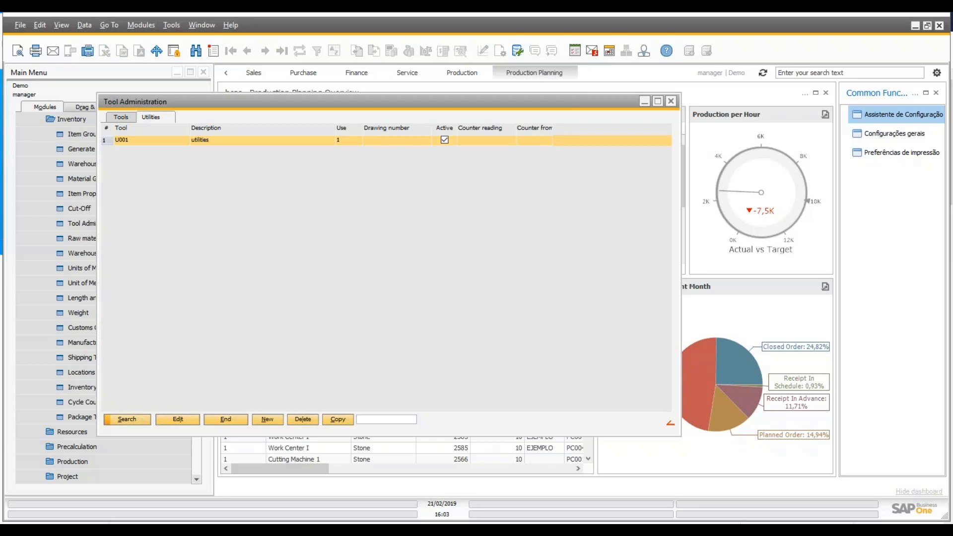
click(128, 117)
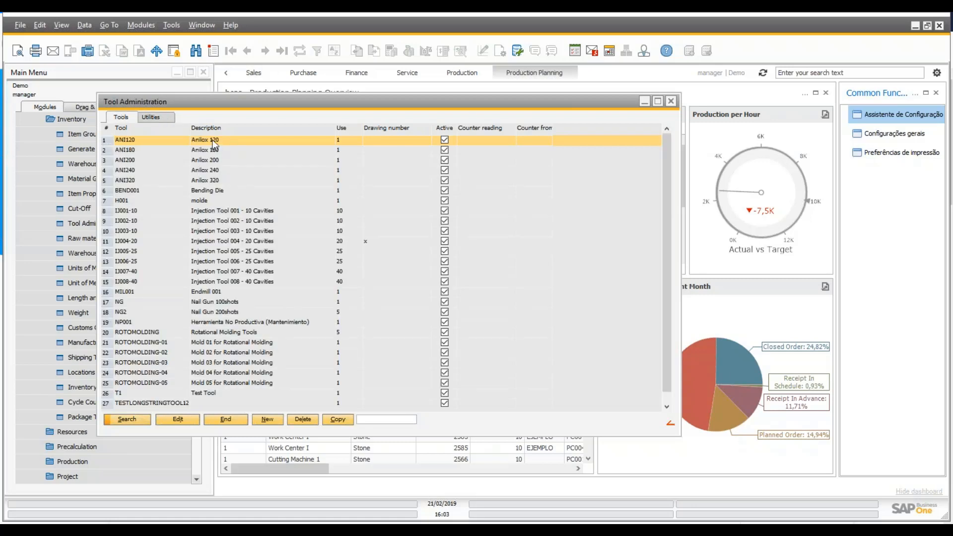
Step: Examine the blank entry forms for a new tool and a new utility, closing each without saving
click(266, 420)
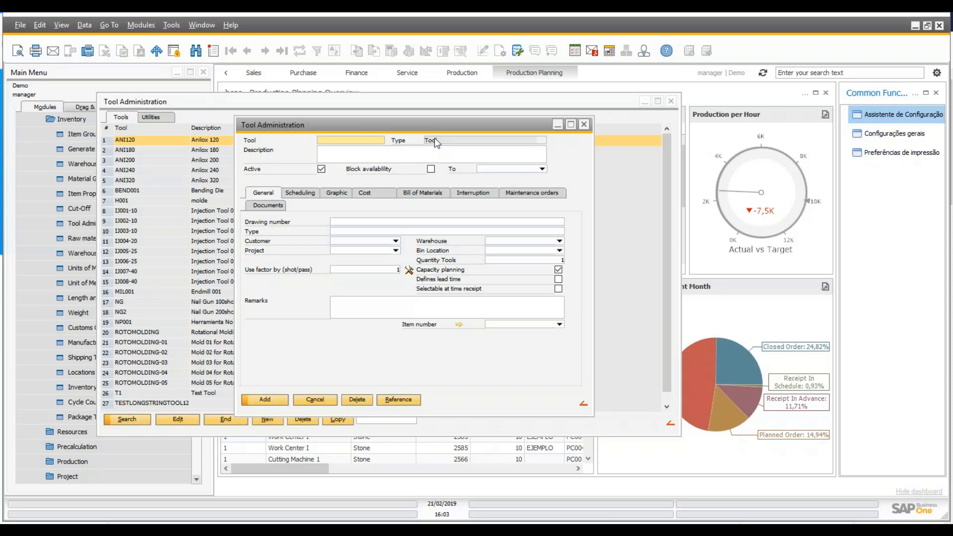
click(584, 124)
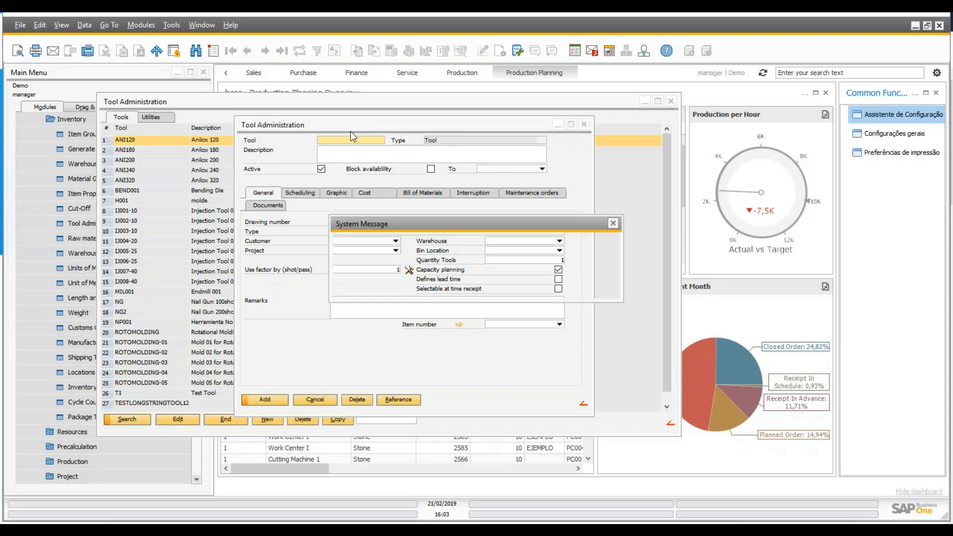
click(400, 287)
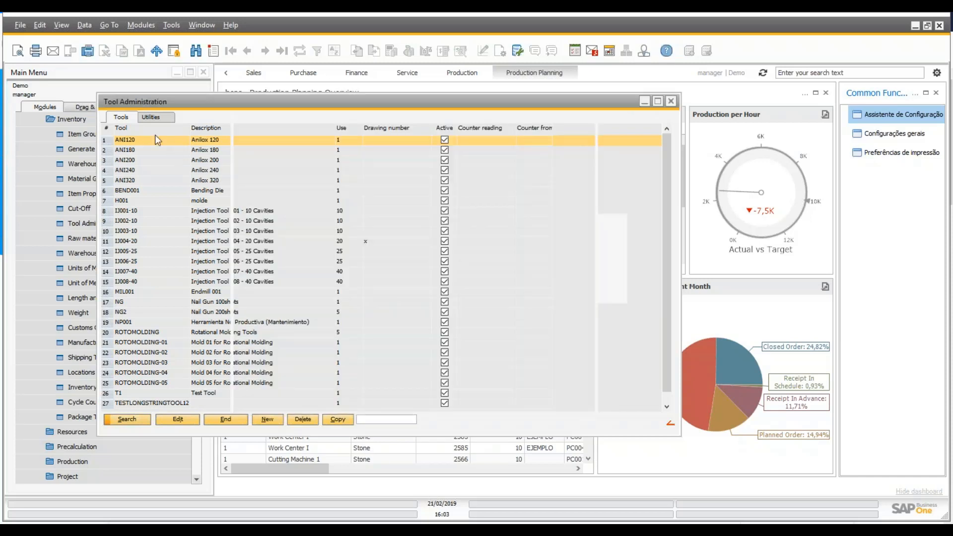
click(155, 117)
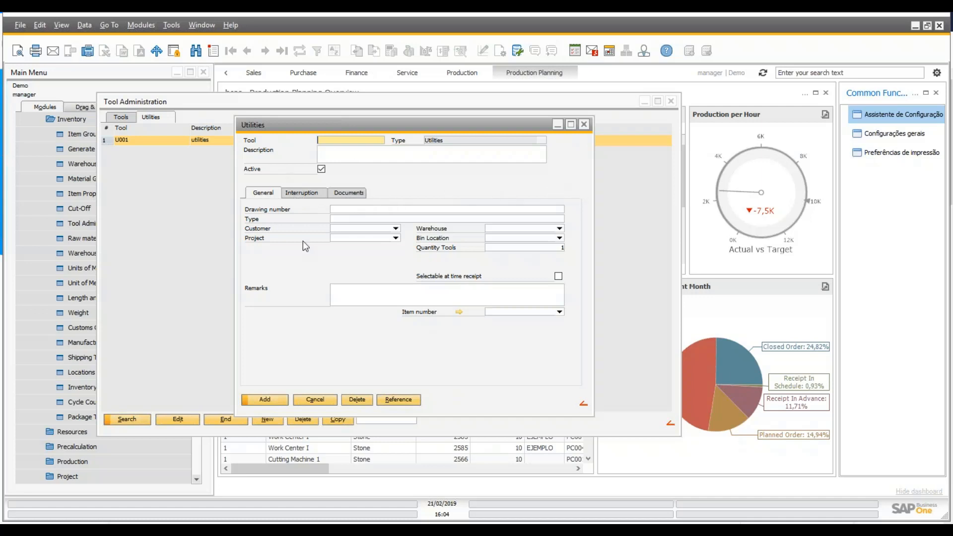
click(314, 399)
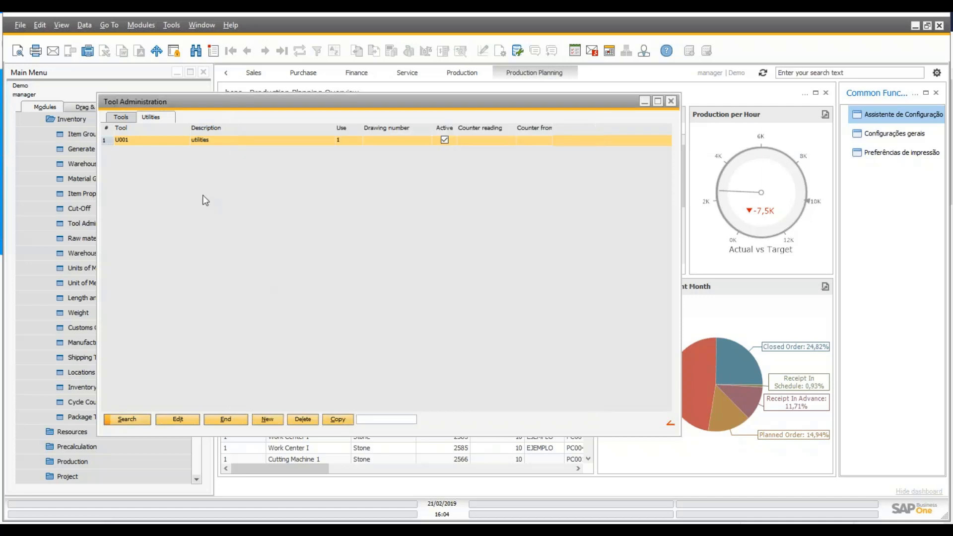
click(121, 117)
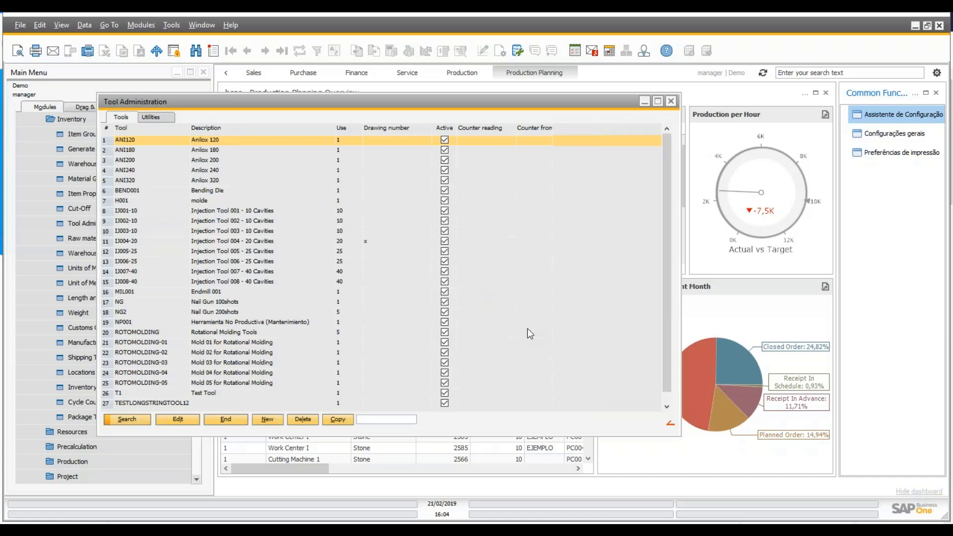
click(272, 420)
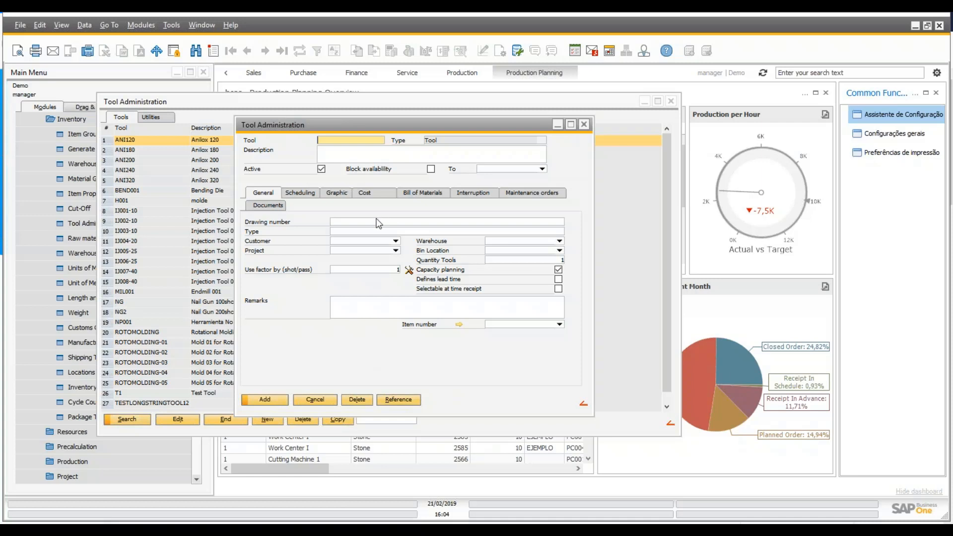
click(315, 400)
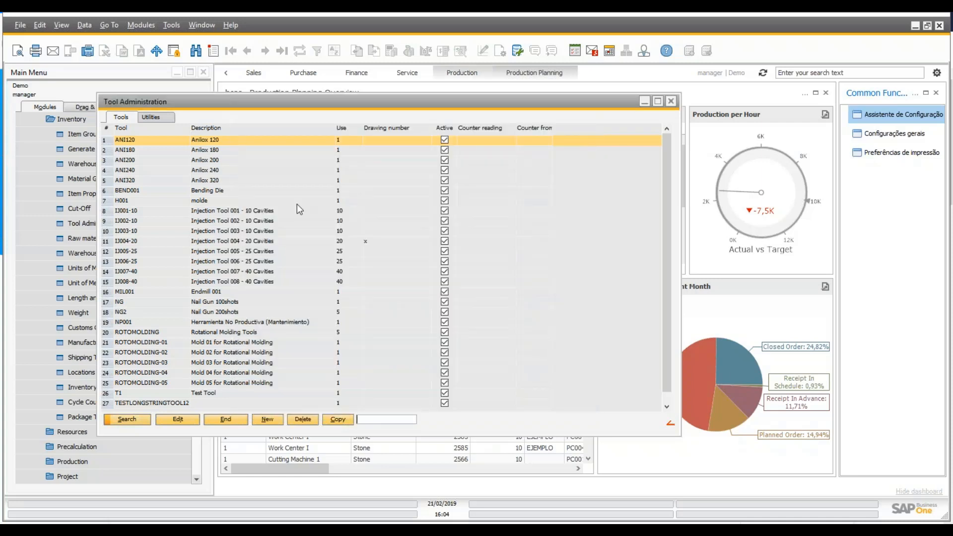
Step: Open the record of tool IJ001-10 and review its block availability date, Drawing number and Type fields
click(271, 211)
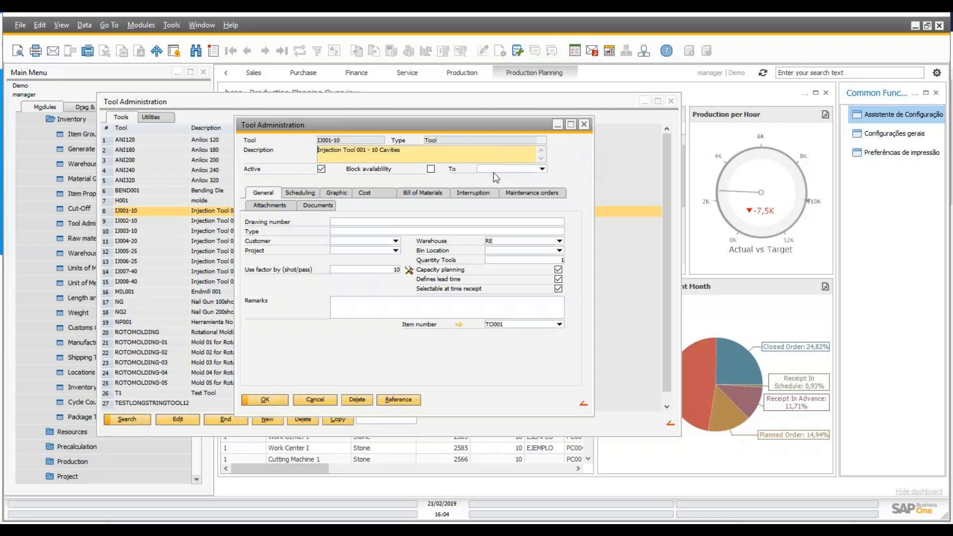
click(540, 170)
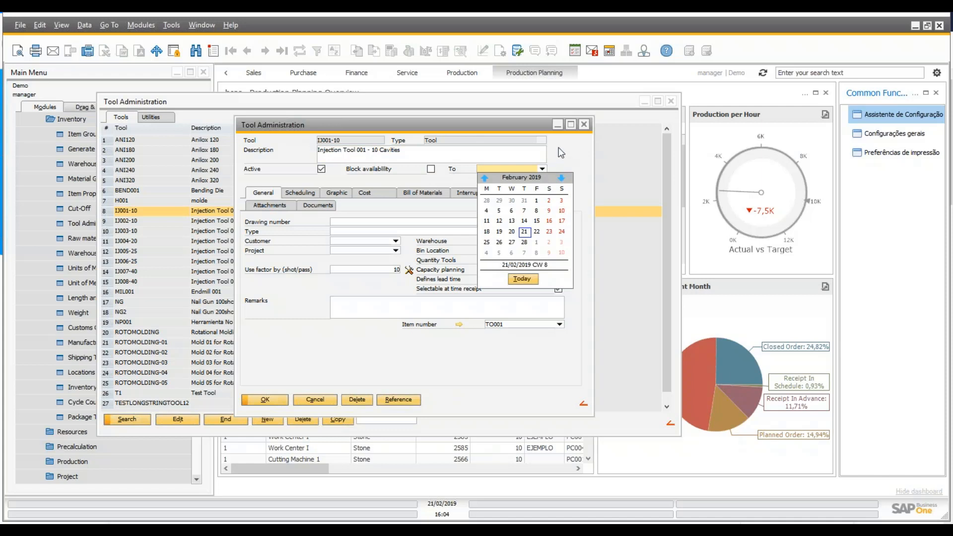
click(548, 169)
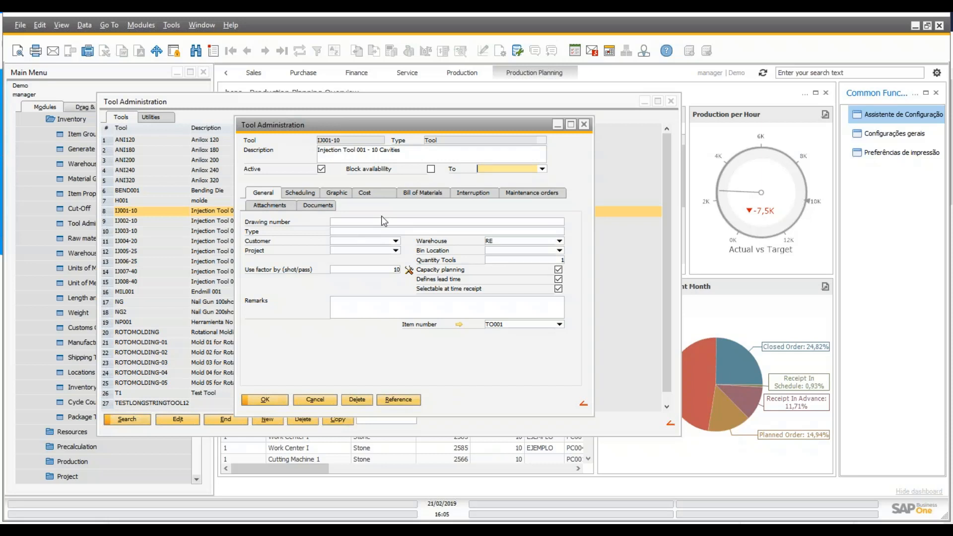
click(337, 222)
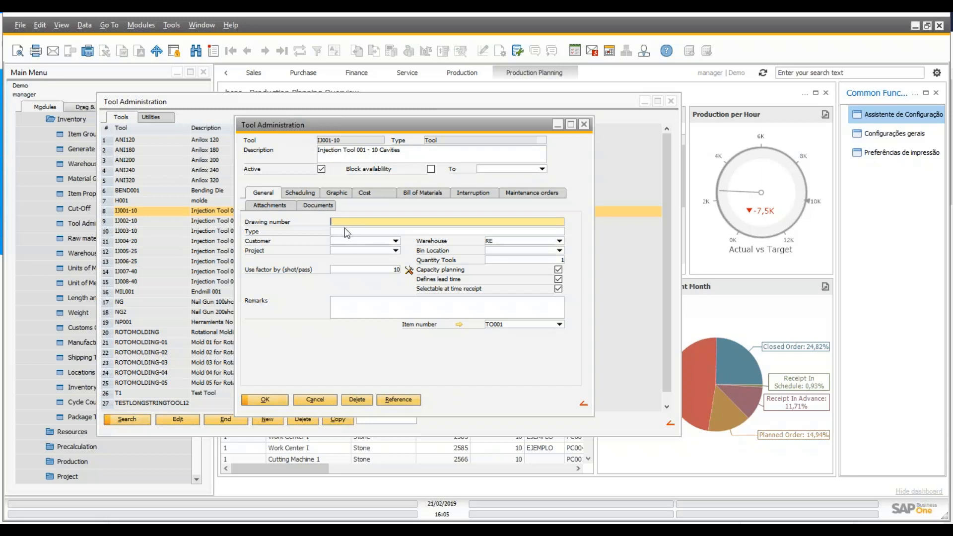
click(348, 231)
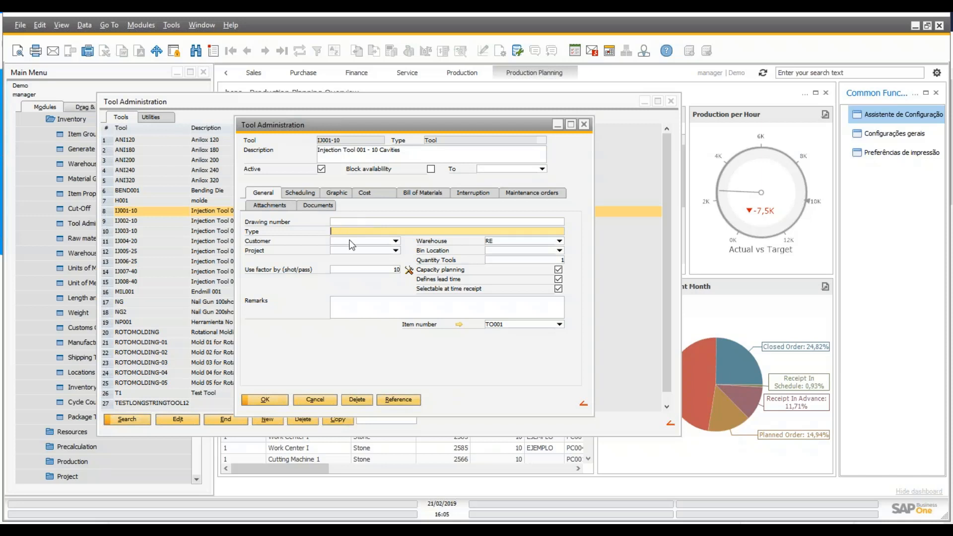
click(350, 223)
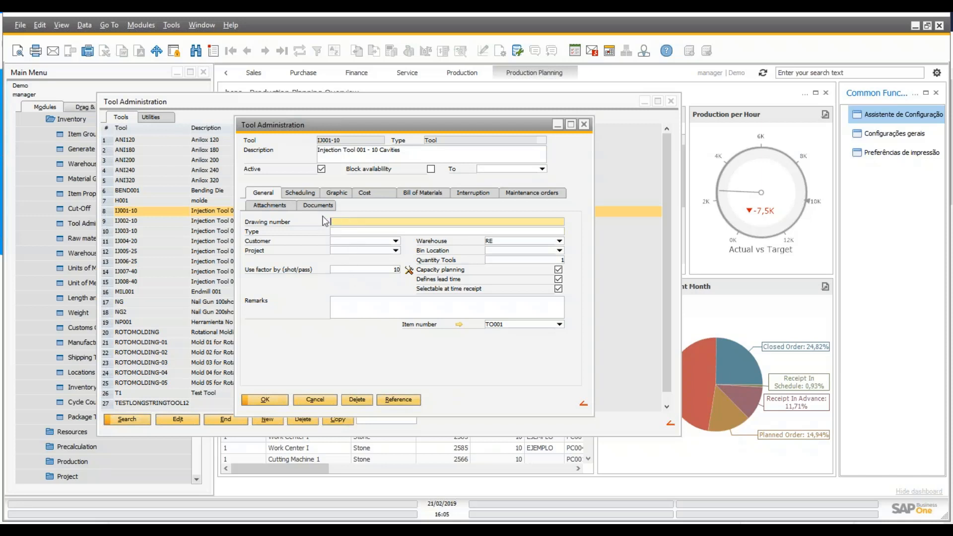
click(355, 231)
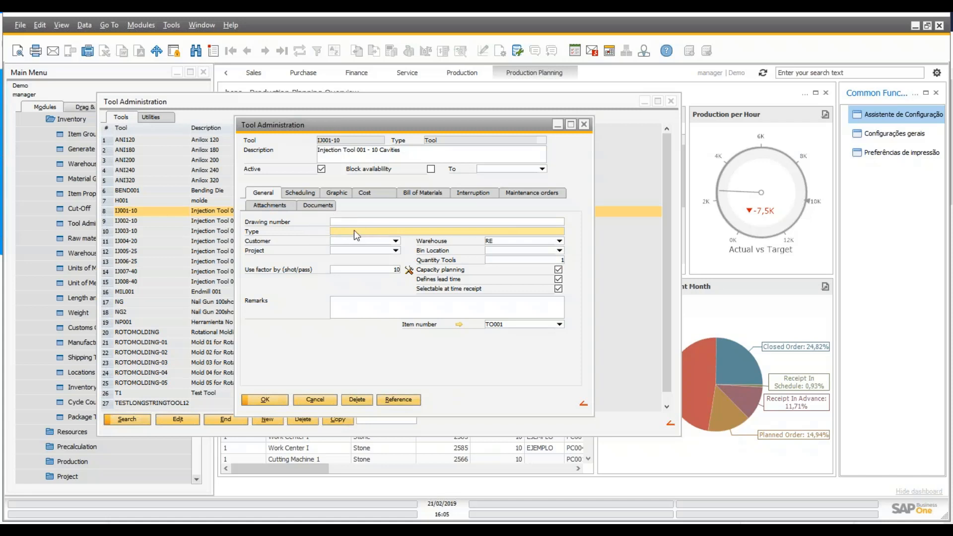
Step: Browse the customers that can be assigned to tool IJ001-10, leaving the Customer field empty
click(395, 240)
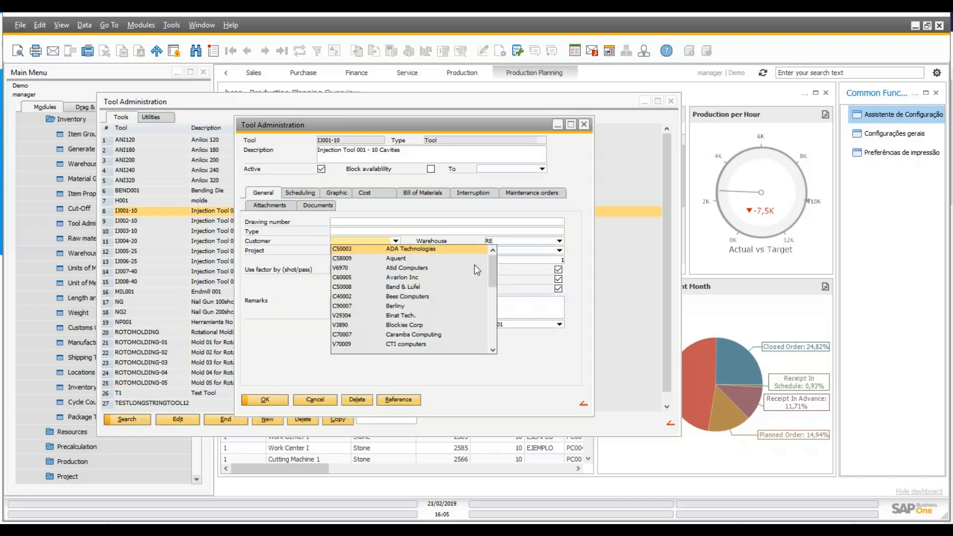
drag(496, 267, 452, 235)
click(296, 344)
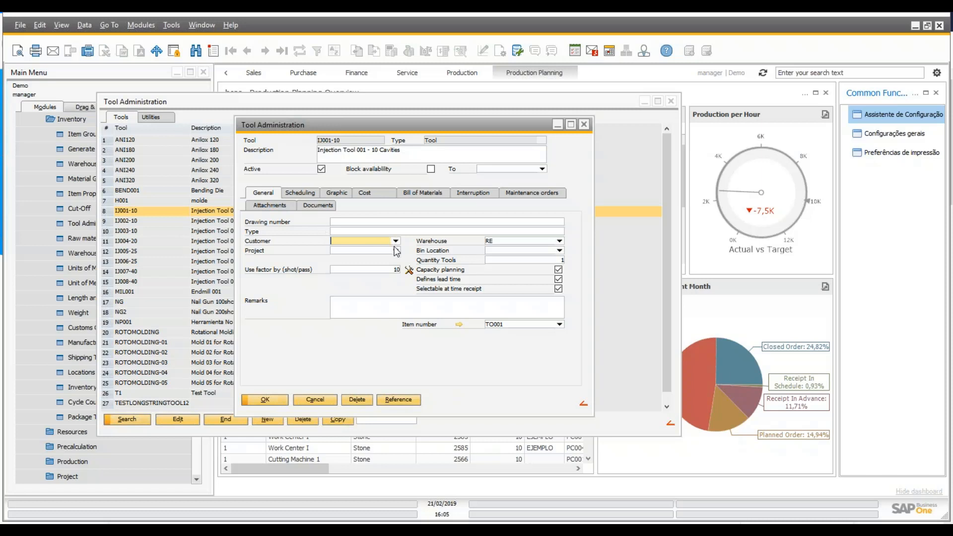
click(396, 241)
click(382, 241)
right_click(374, 240)
key(Escape)
Step: Browse the available projects and warehouses for the tool without choosing a different one
click(395, 250)
drag(545, 288, 281, 356)
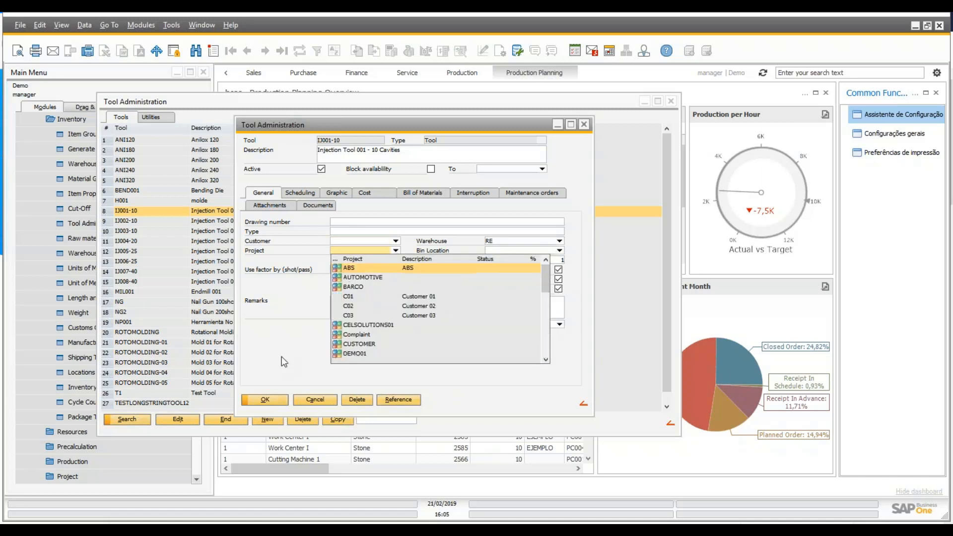
click(282, 356)
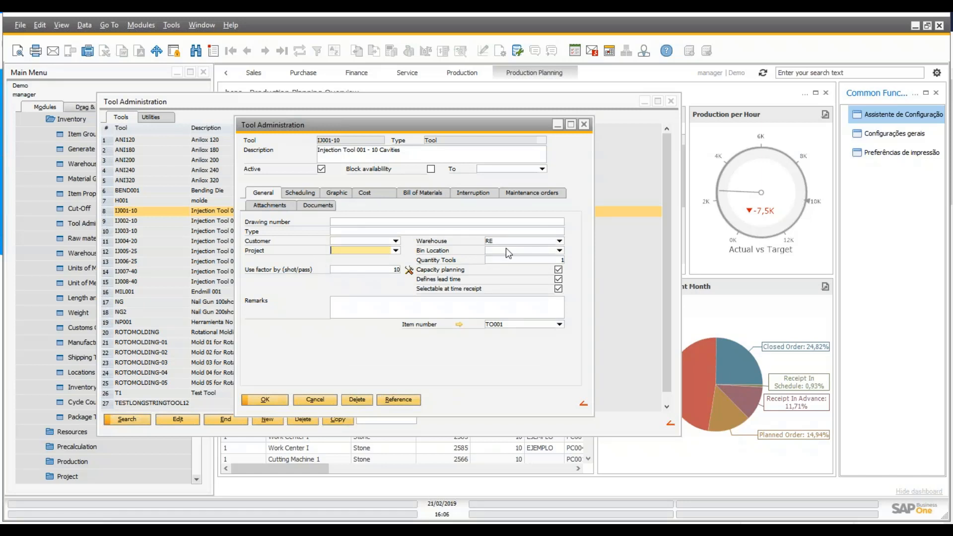
click(558, 241)
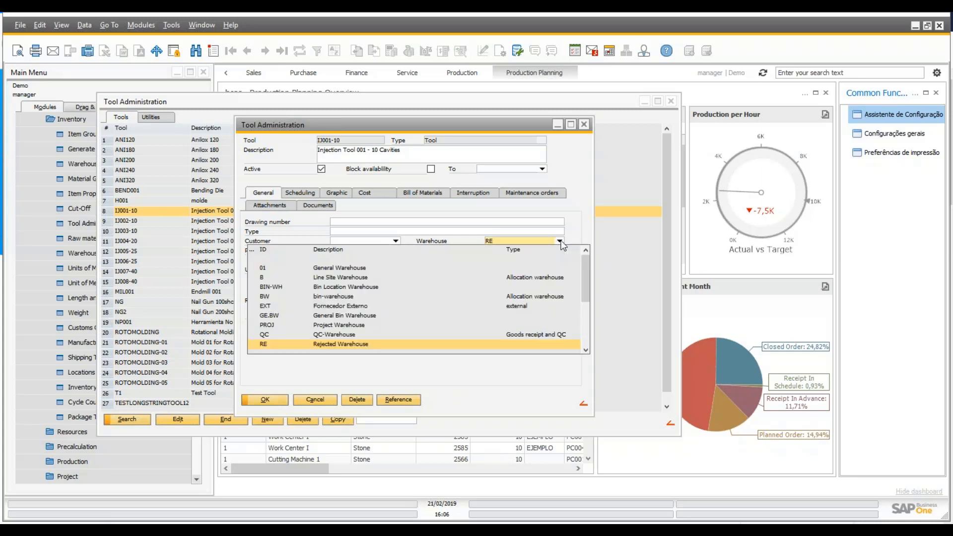
drag(588, 287, 590, 250)
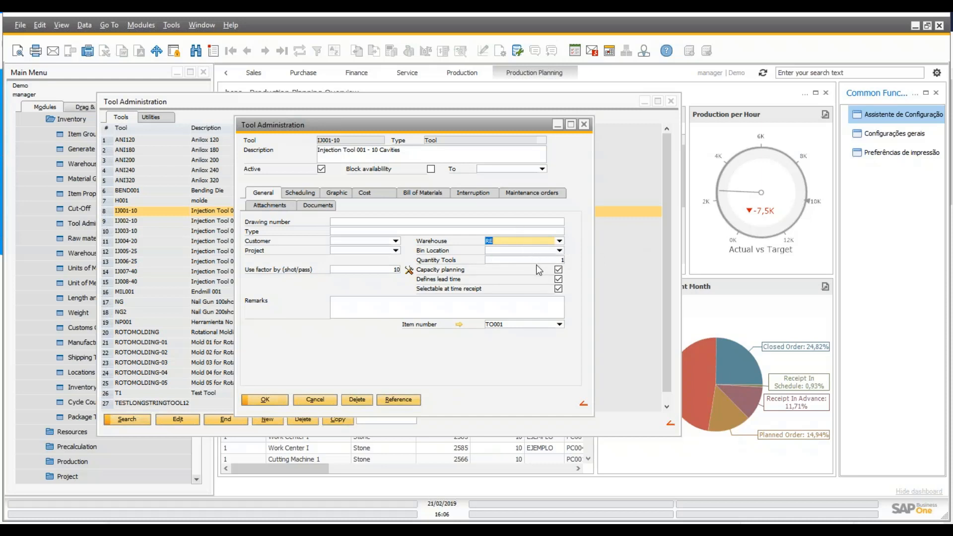
Step: Set the Quantity Tools of IJ001-10 to 20
click(513, 261)
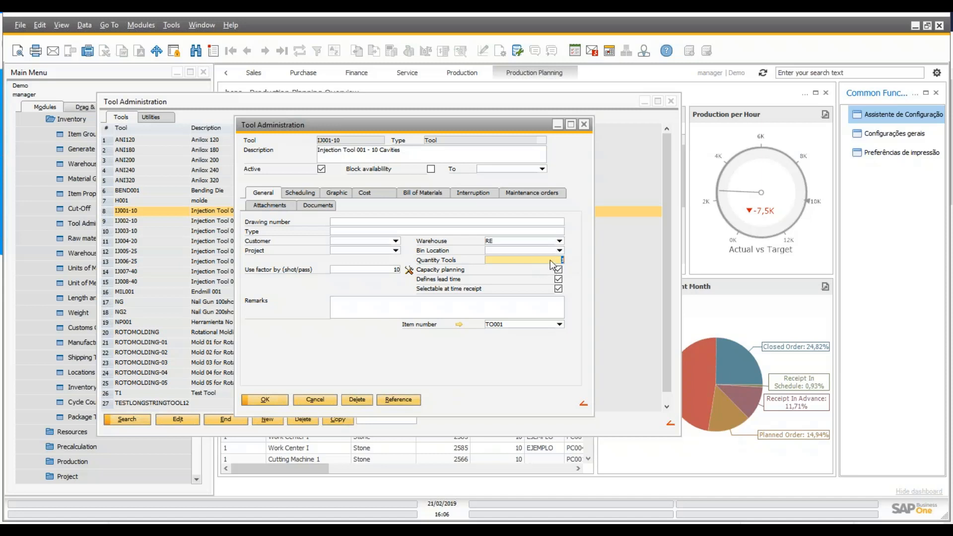
key(Tab)
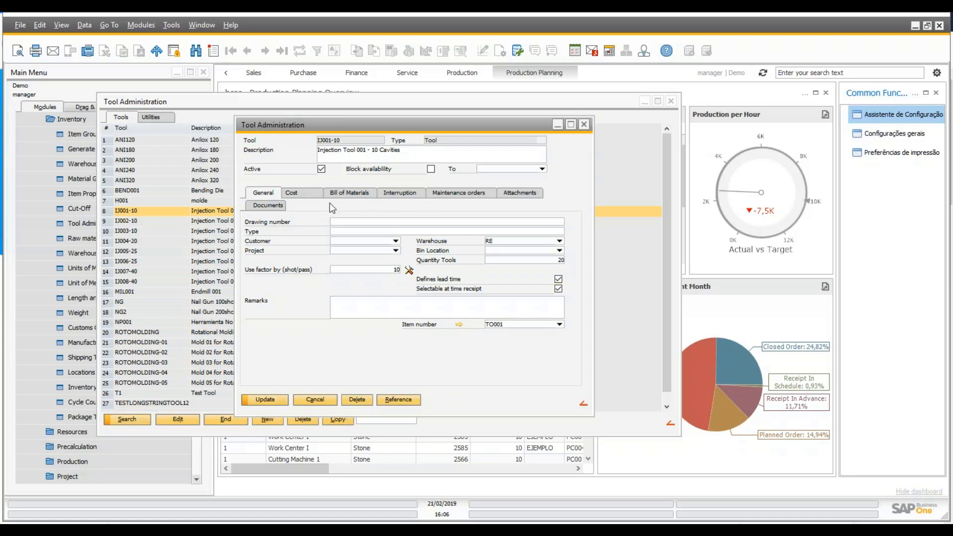
Step: Set Quantity Tools back to 1, update the tool record, and re-enable Capacity planning
double_click(560, 260)
text(1)
key(Tab)
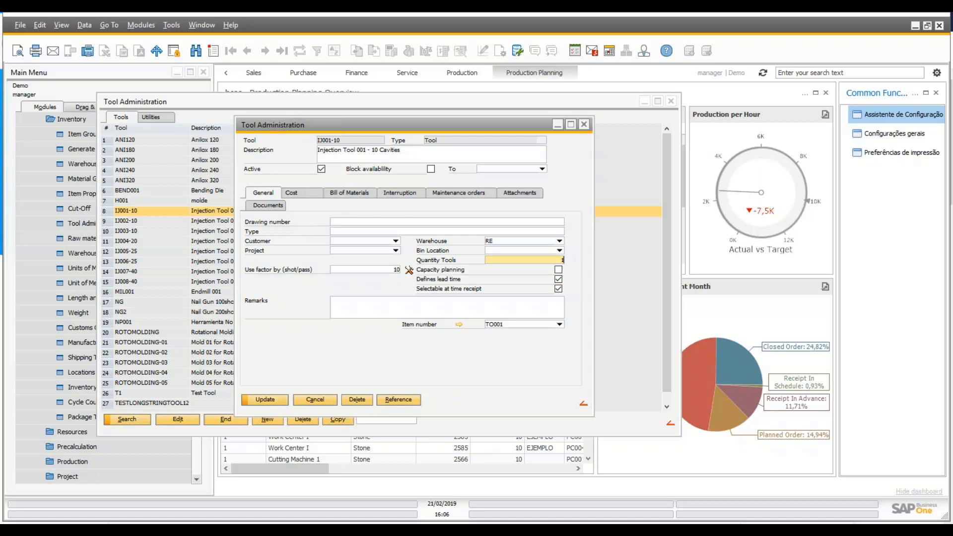
click(261, 398)
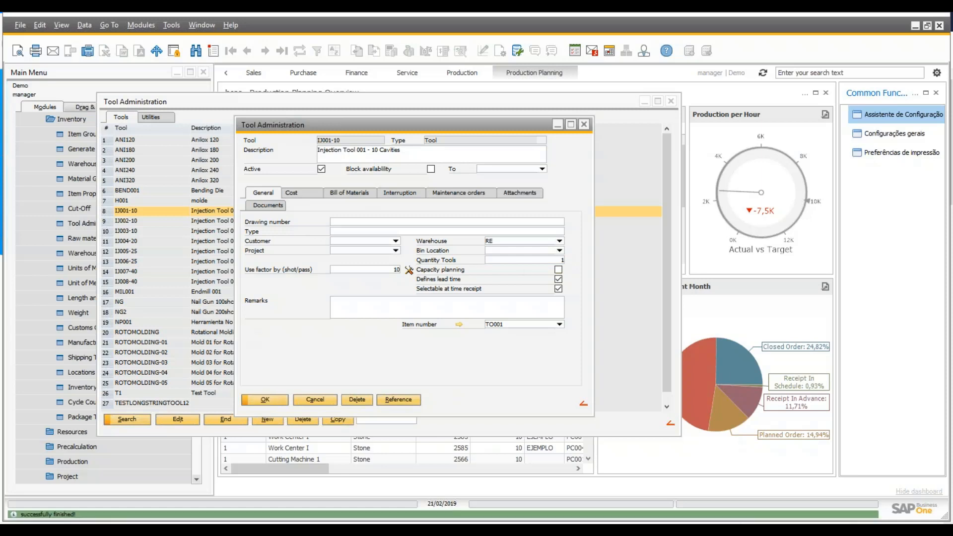
click(393, 214)
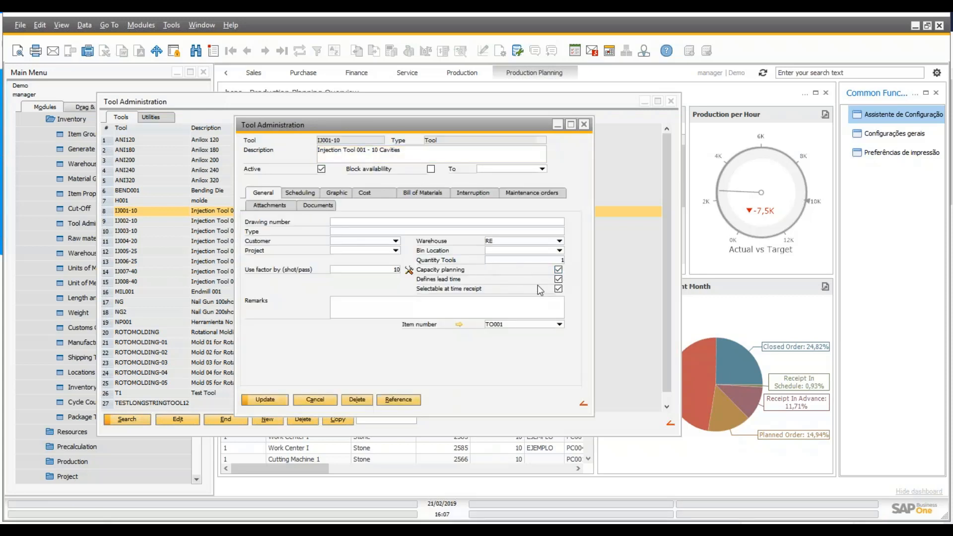
Step: Save the tool record with Capacity planning enabled, and review the Use factor change function without applying it
click(279, 400)
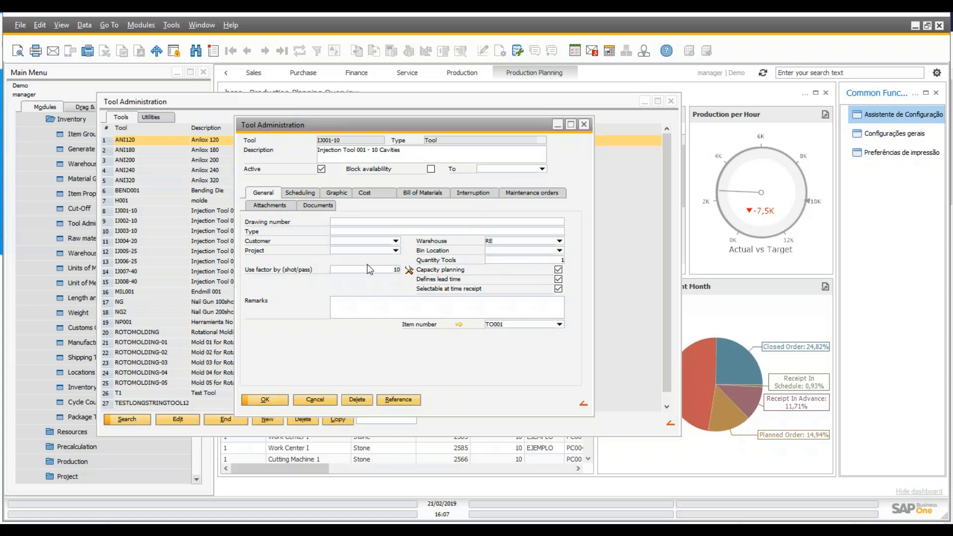
double_click(395, 270)
click(409, 270)
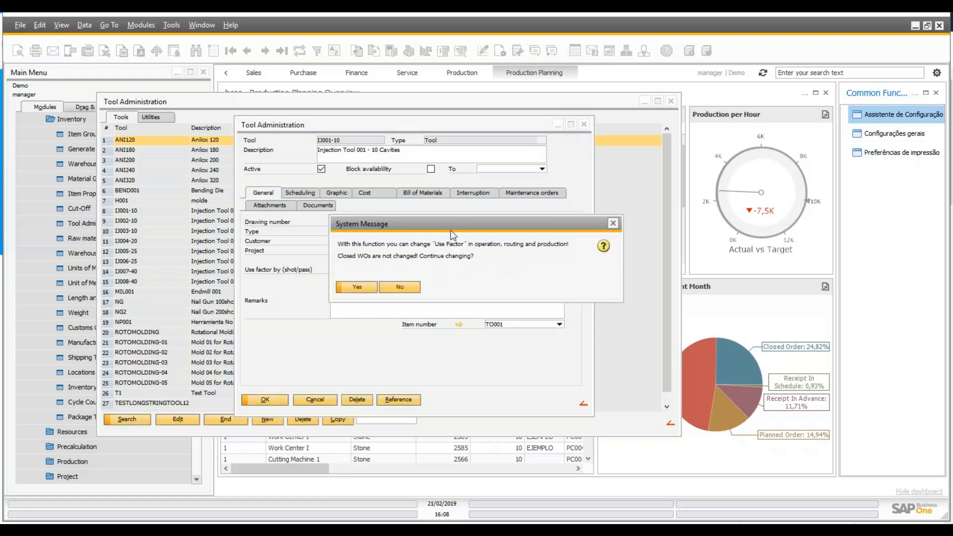
click(414, 286)
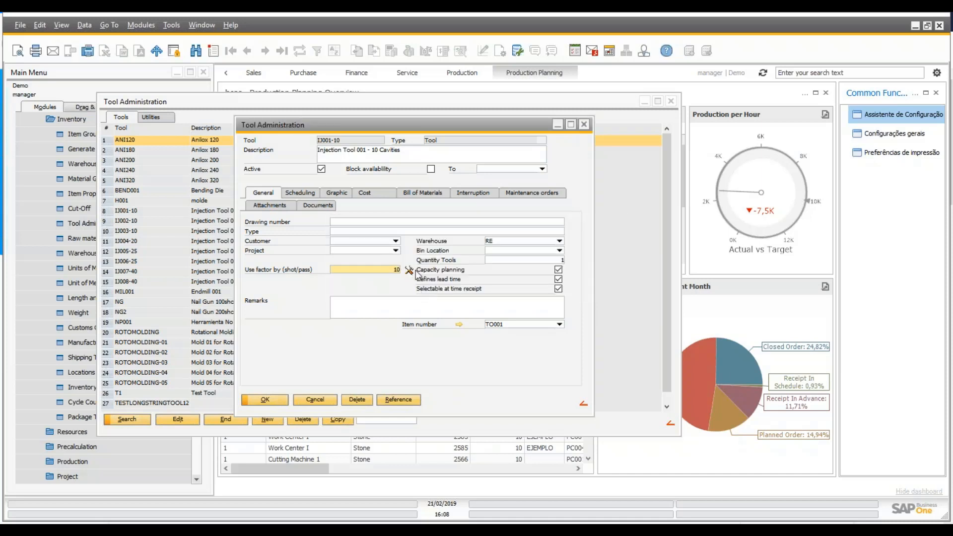
click(410, 271)
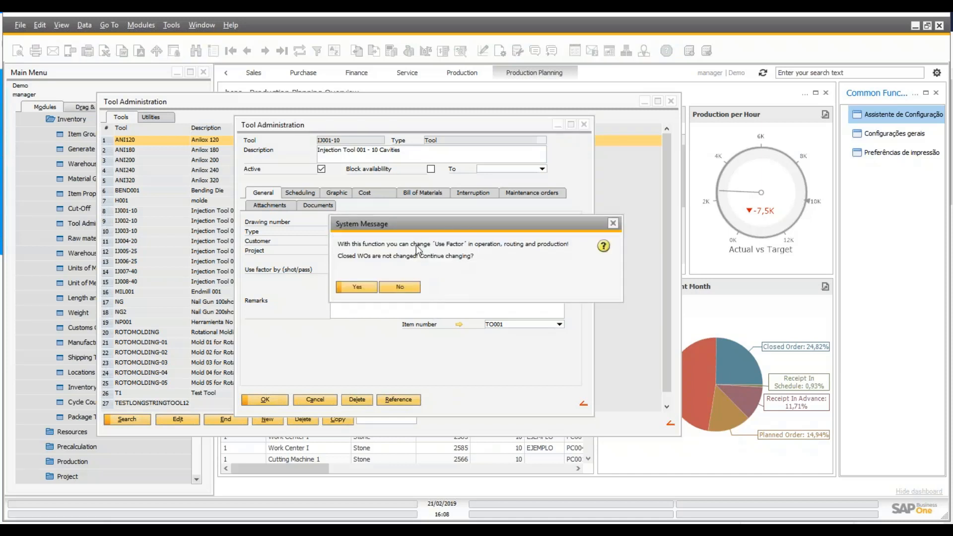
click(413, 289)
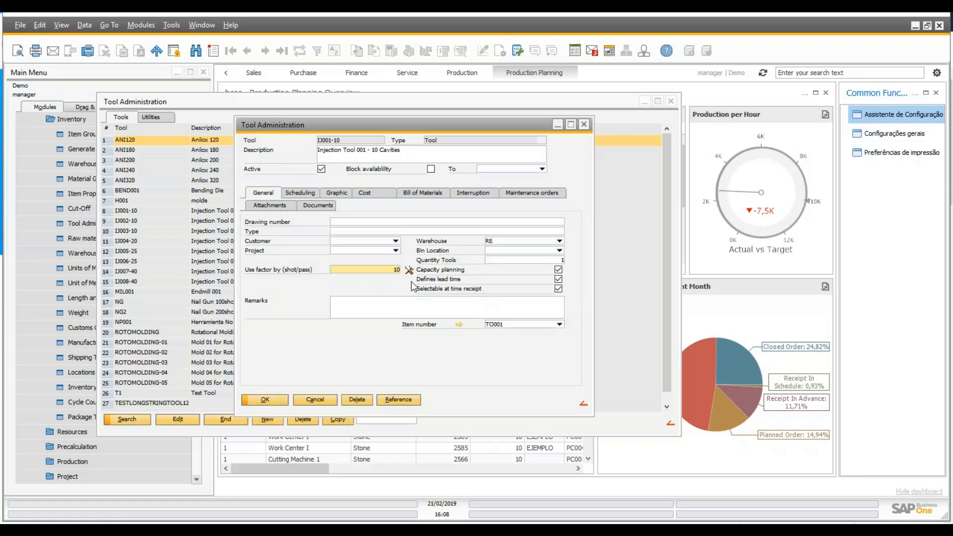
Step: Review where tool IJ001-10 is referenced in Master Data and Production, comparing the two production entries, and close the reference list
click(398, 400)
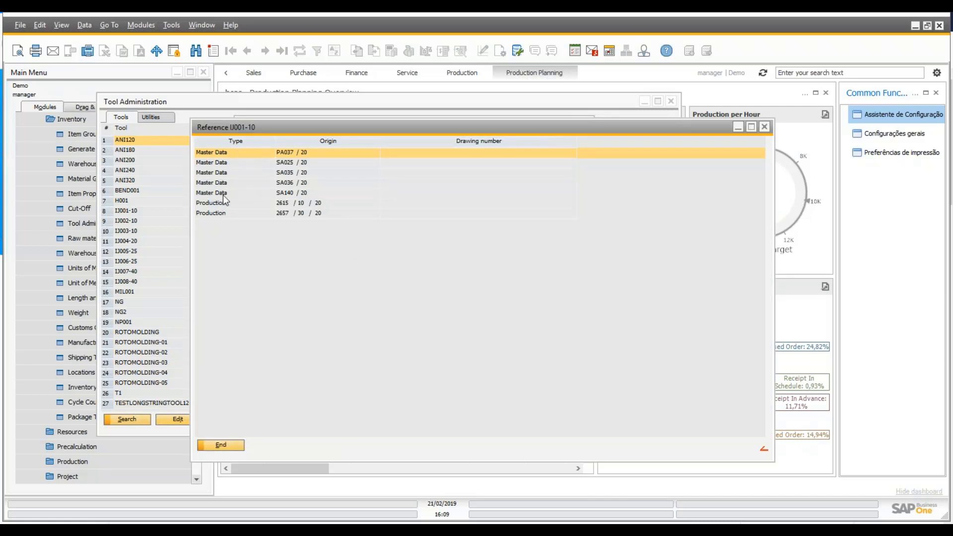
click(247, 203)
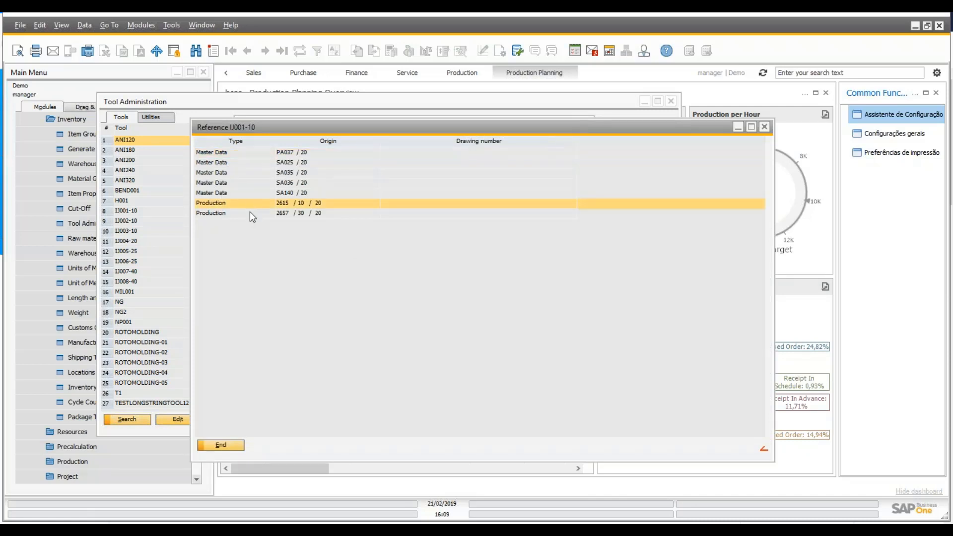
click(250, 212)
click(251, 196)
click(252, 213)
click(258, 204)
click(221, 445)
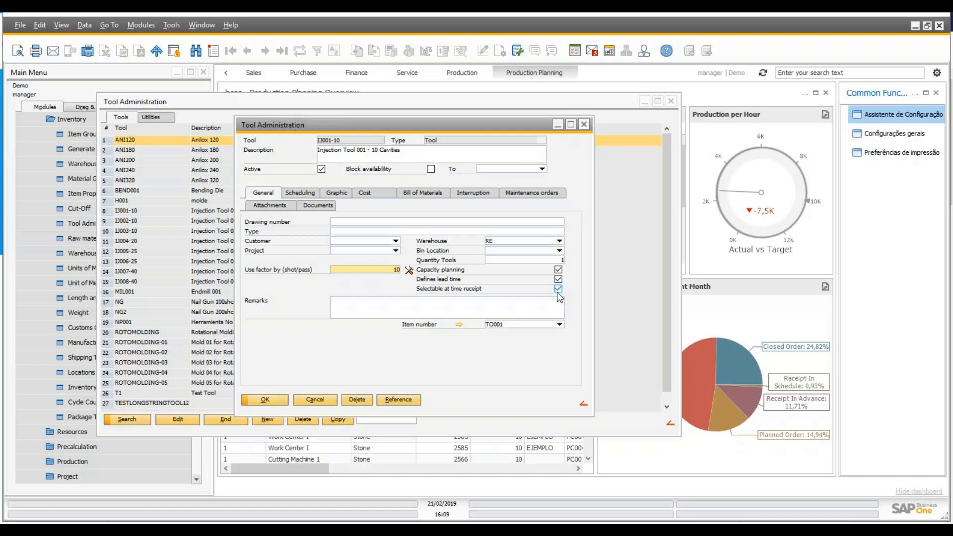
Step: Check the Remarks field, the scheduling options and the capacity utilization graph of tool IJ001-10
click(390, 305)
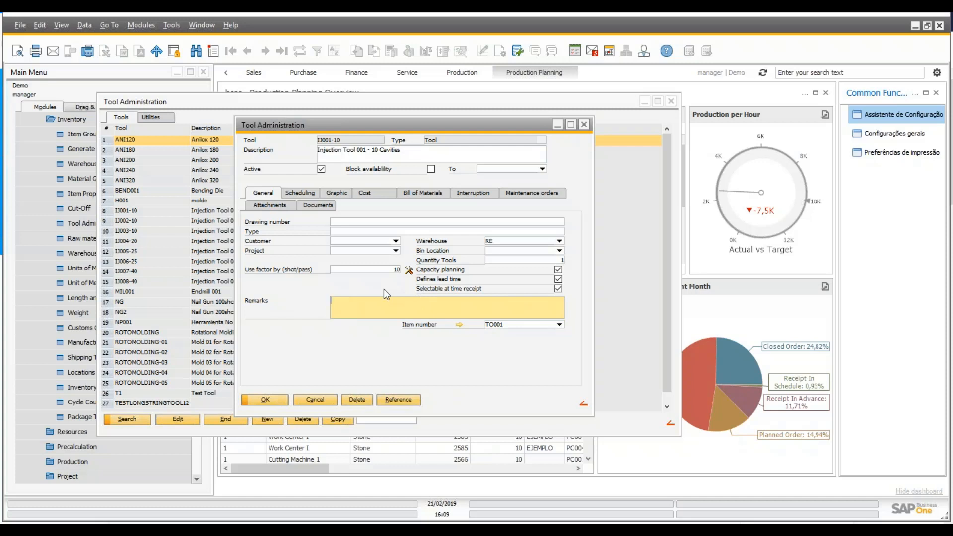
click(309, 193)
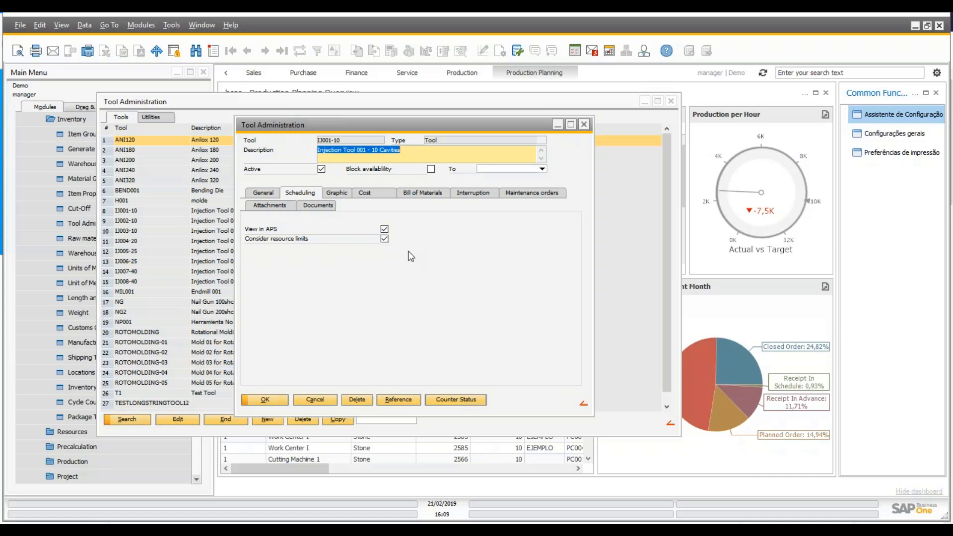
click(347, 195)
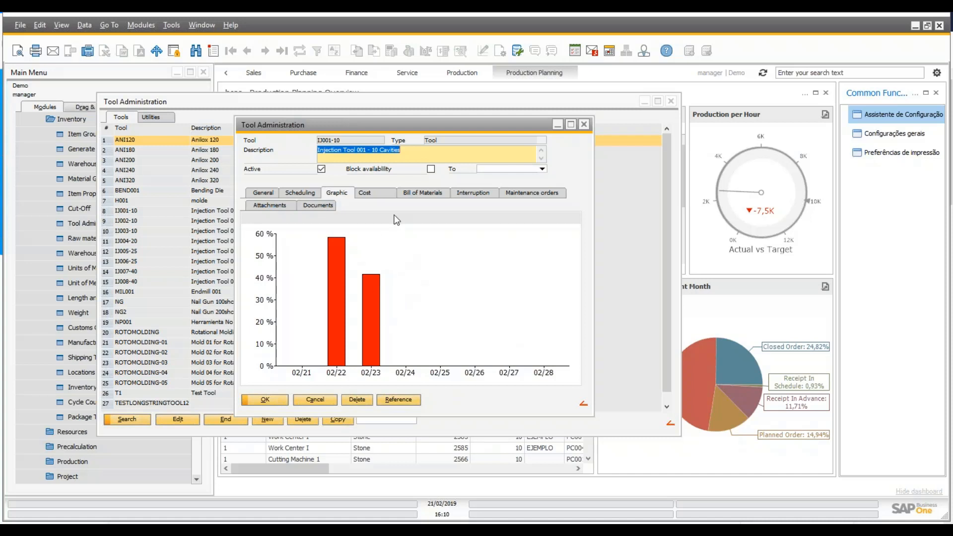
Step: Review the tool's cost data: purchased price, date of purchase, supplier, manufacturer and cost element for buy
click(370, 194)
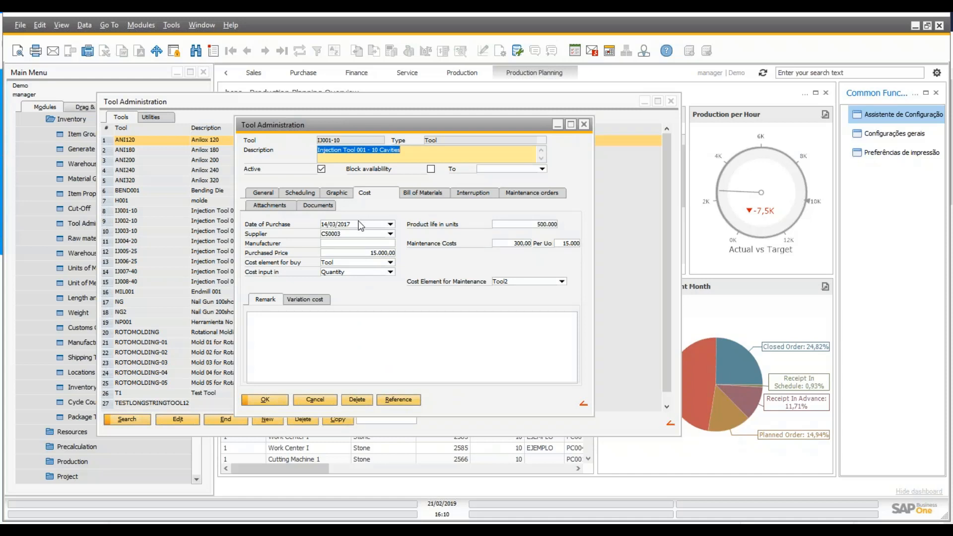
click(378, 254)
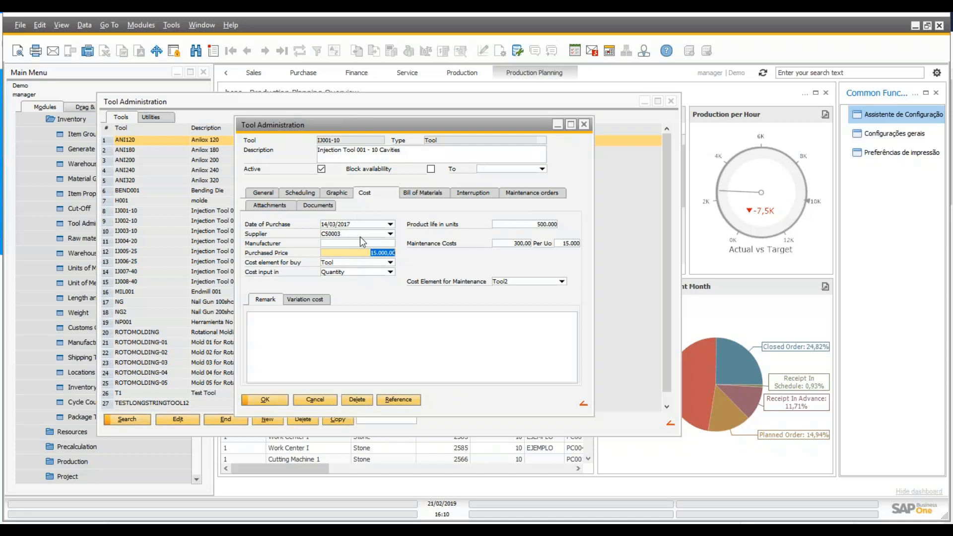
click(359, 222)
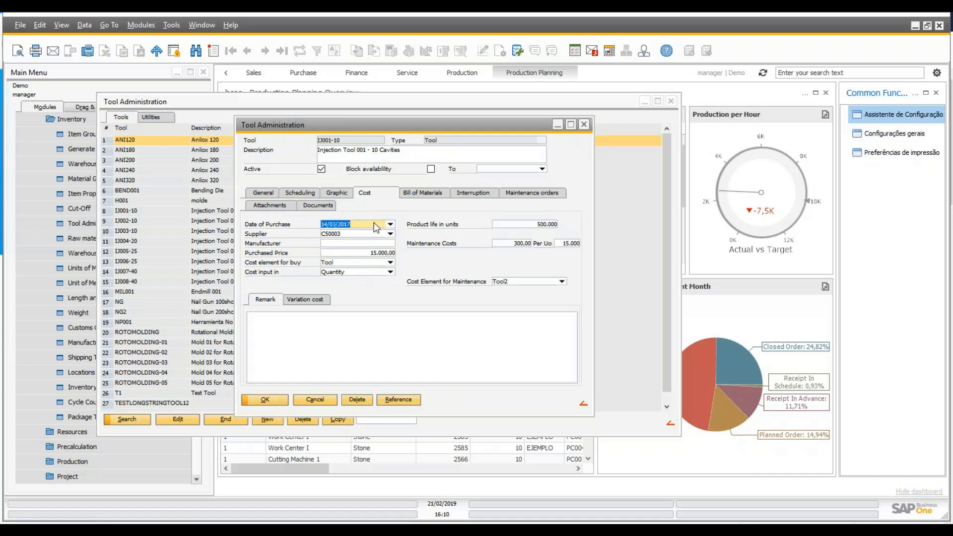
click(337, 235)
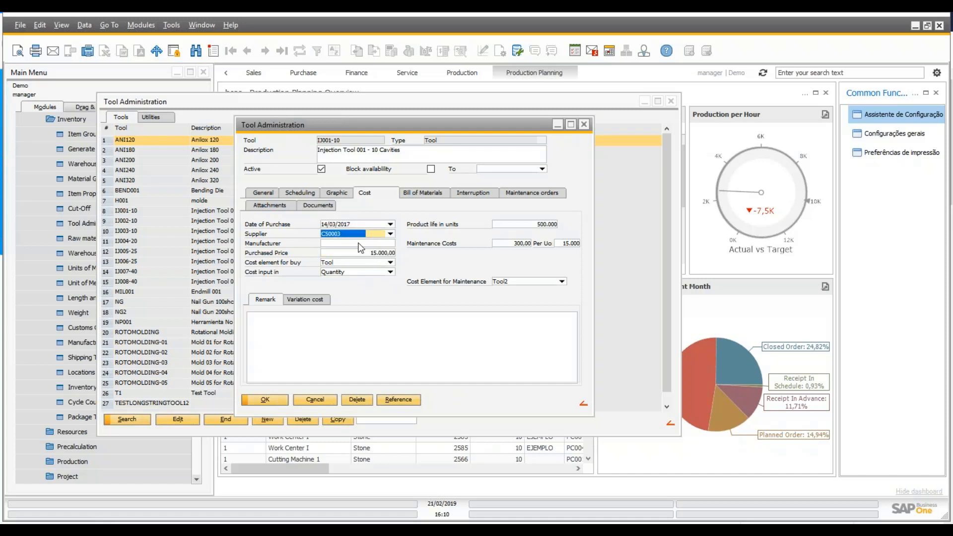
click(358, 244)
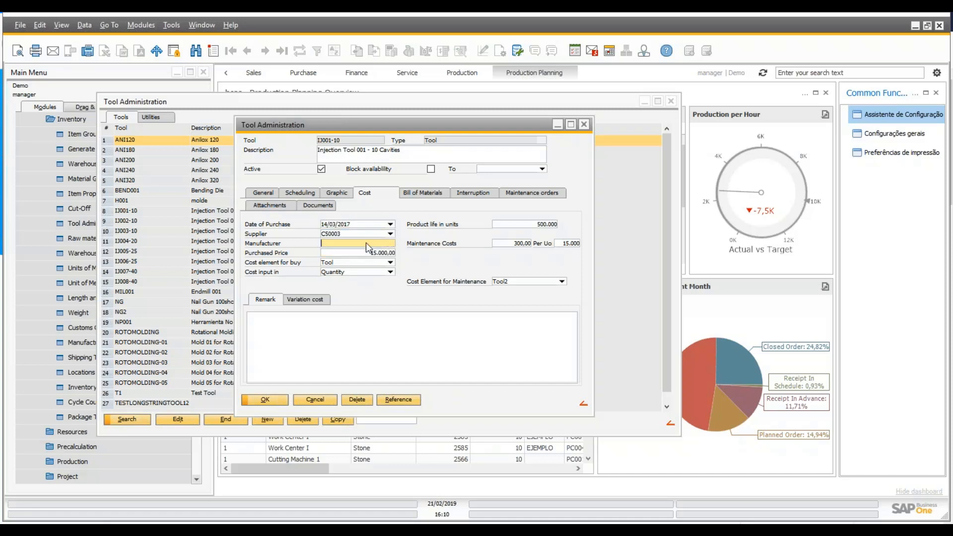
click(379, 264)
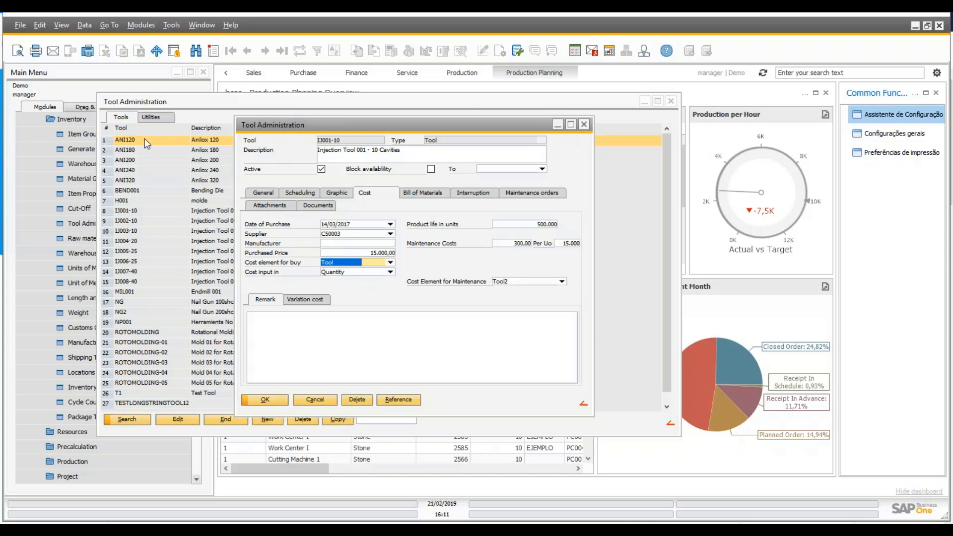
Step: Open the Cost Elements setup for Production in the Administration module
click(58, 89)
scroll(187, 136, up, 4)
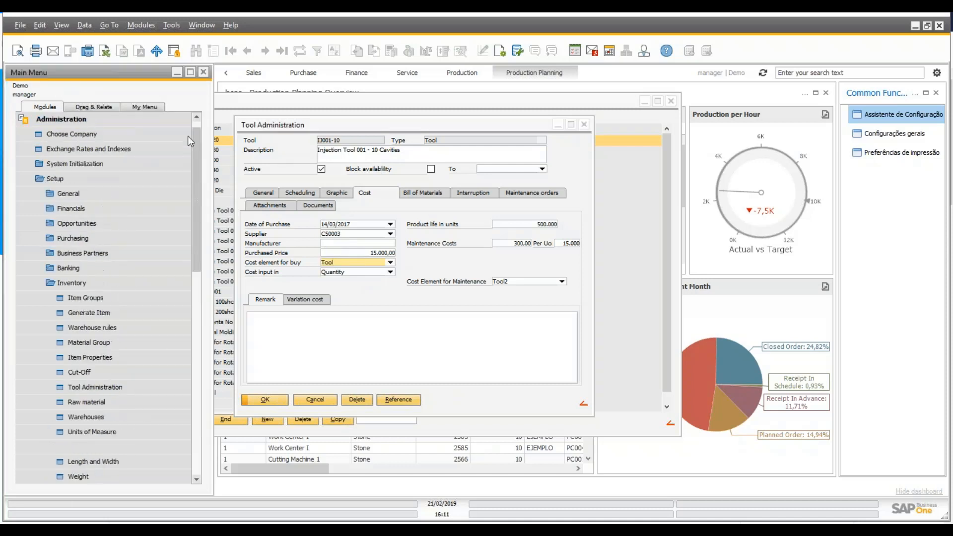
click(79, 180)
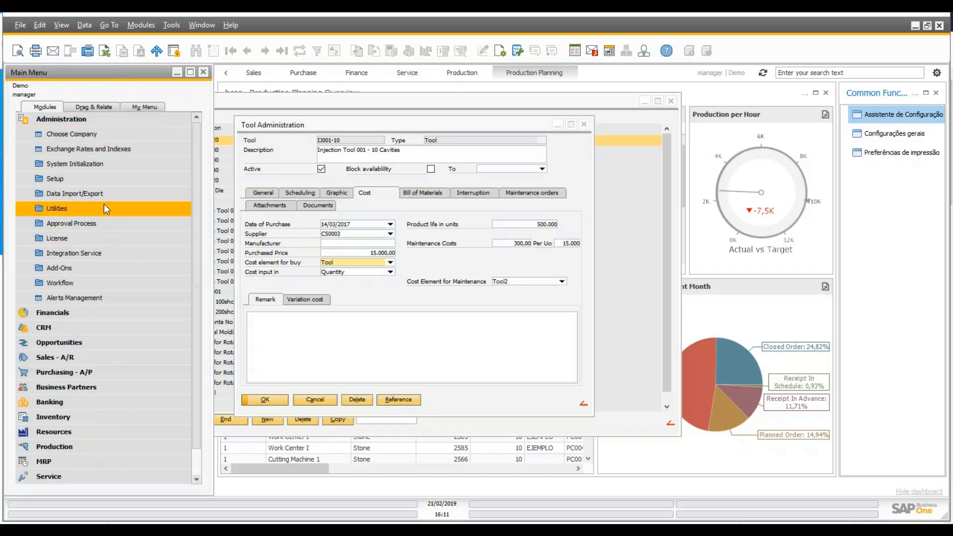
click(94, 180)
click(80, 323)
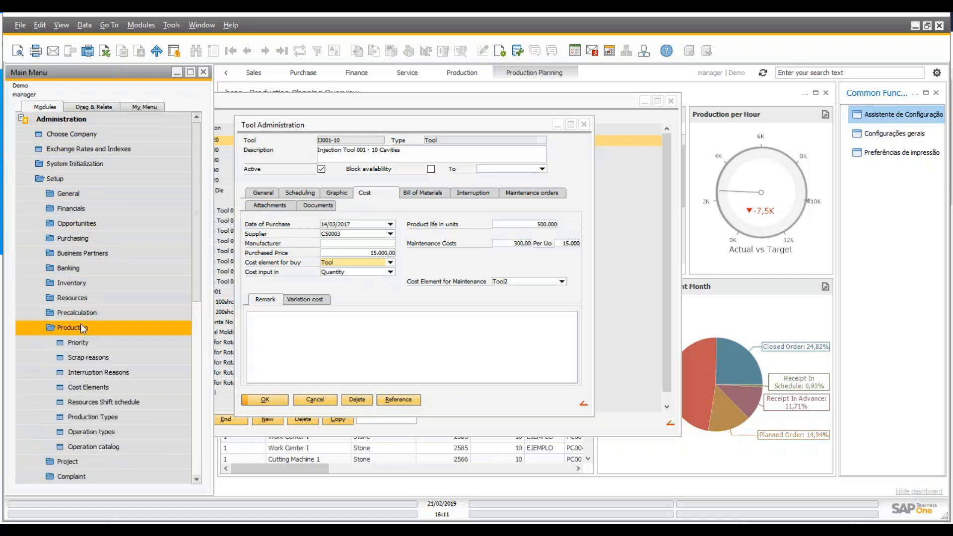
click(103, 386)
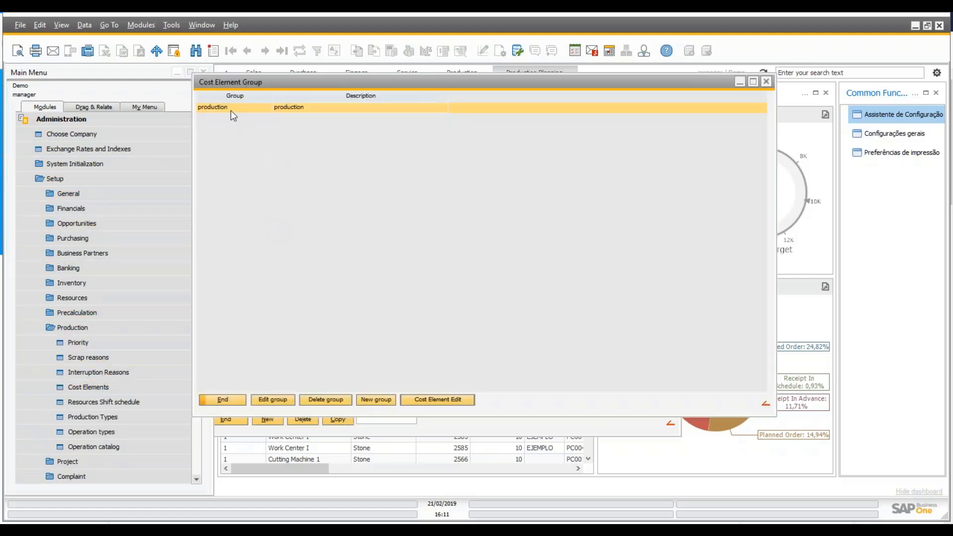
Step: Open the production cost element group and compare its Tool and Tool2 cost elements
double_click(230, 110)
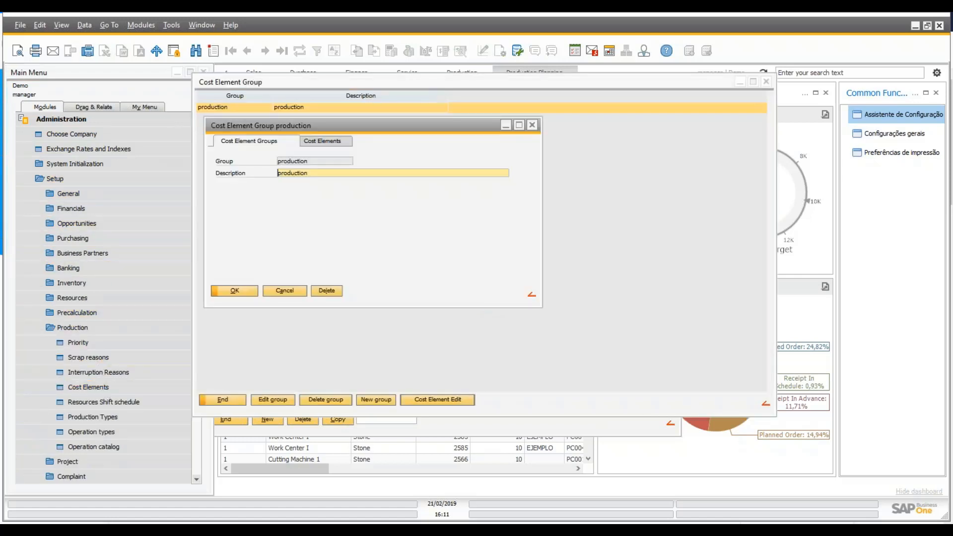
click(322, 142)
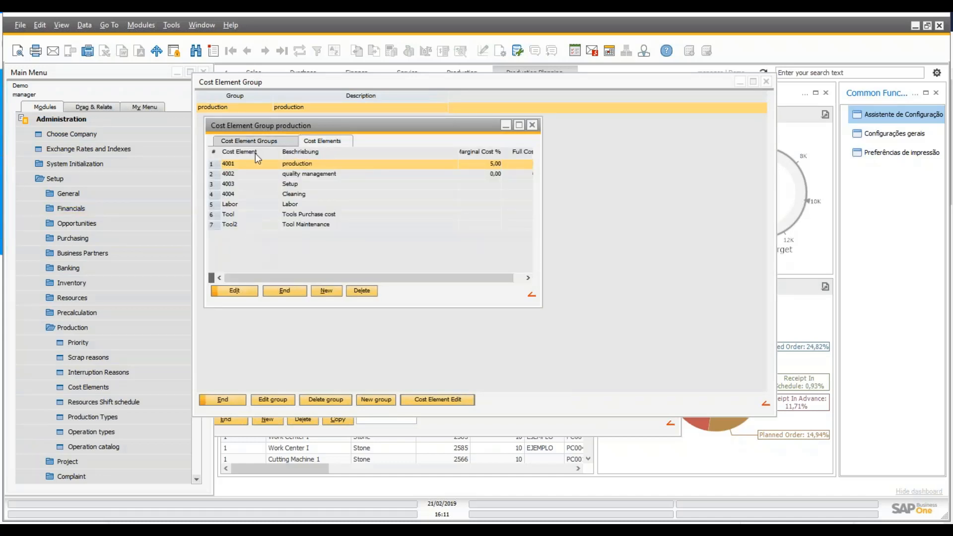
click(292, 216)
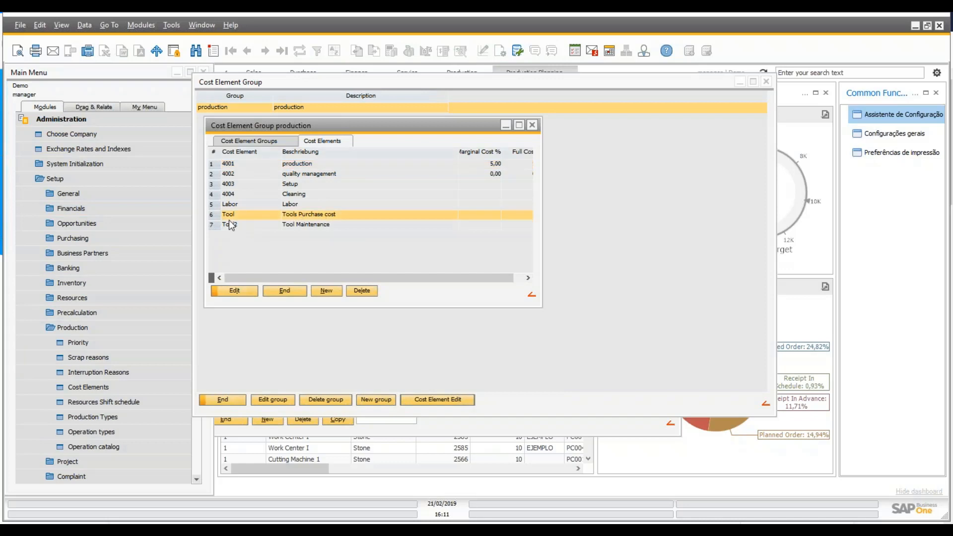
click(324, 226)
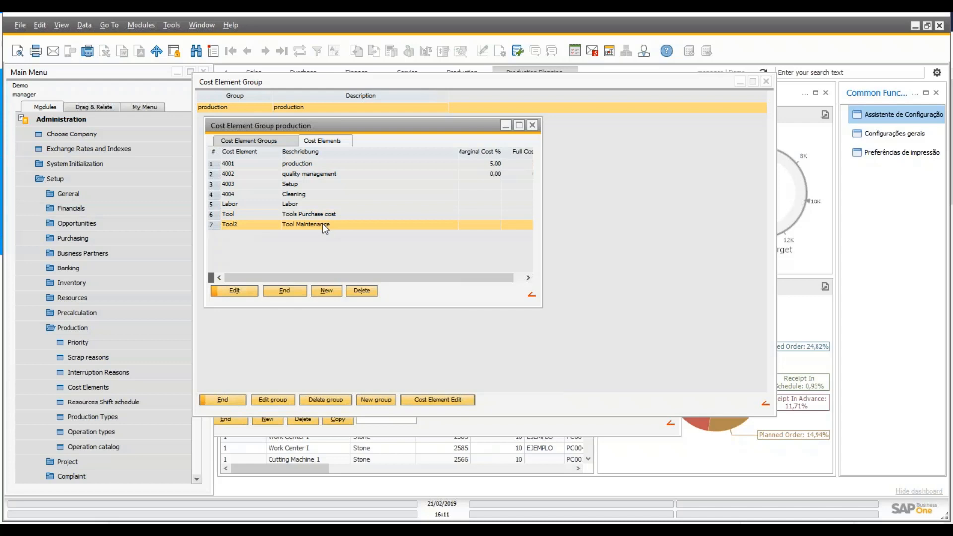
click(301, 216)
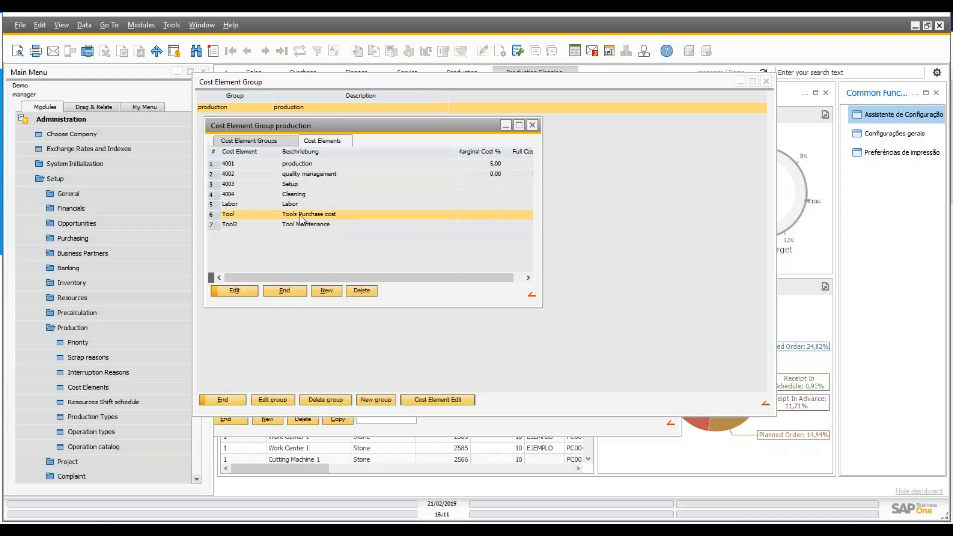
Step: Inspect the account and surcharge settings of cost elements Tool and Tool2, closing each without changes
double_click(301, 219)
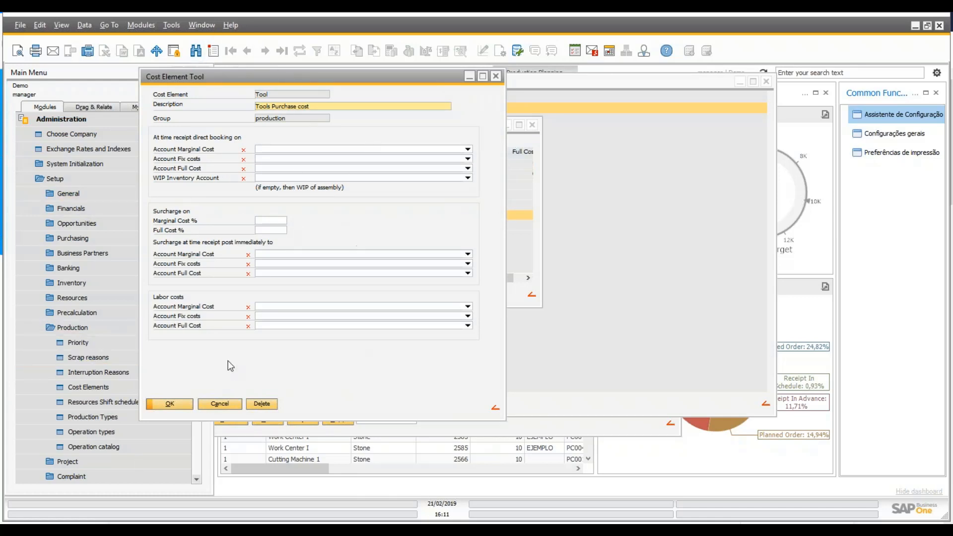
click(233, 405)
click(312, 227)
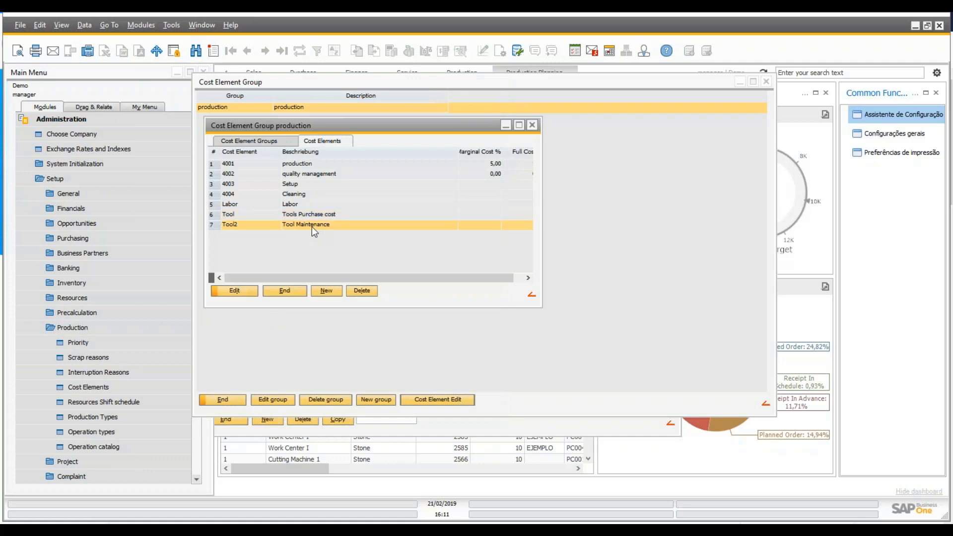
click(326, 290)
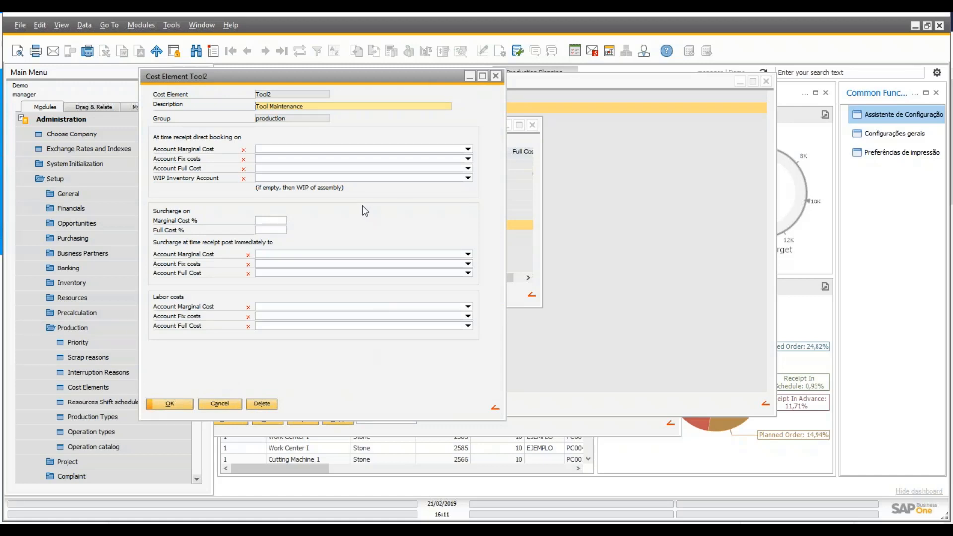
click(221, 404)
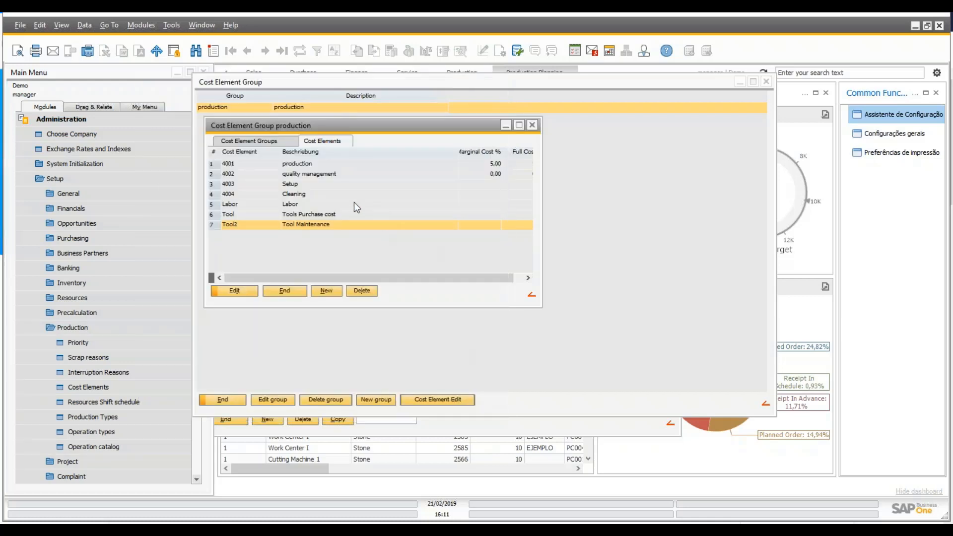
double_click(332, 222)
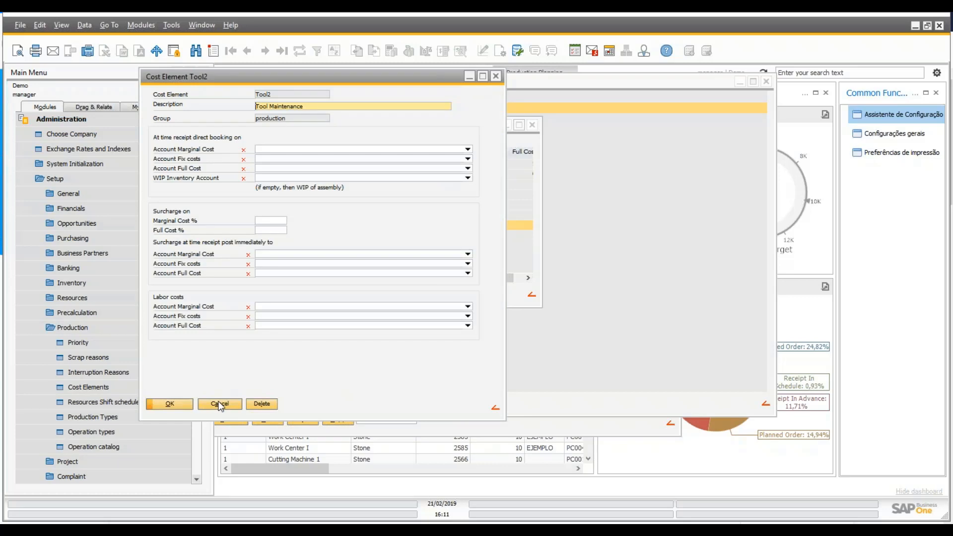
click(221, 404)
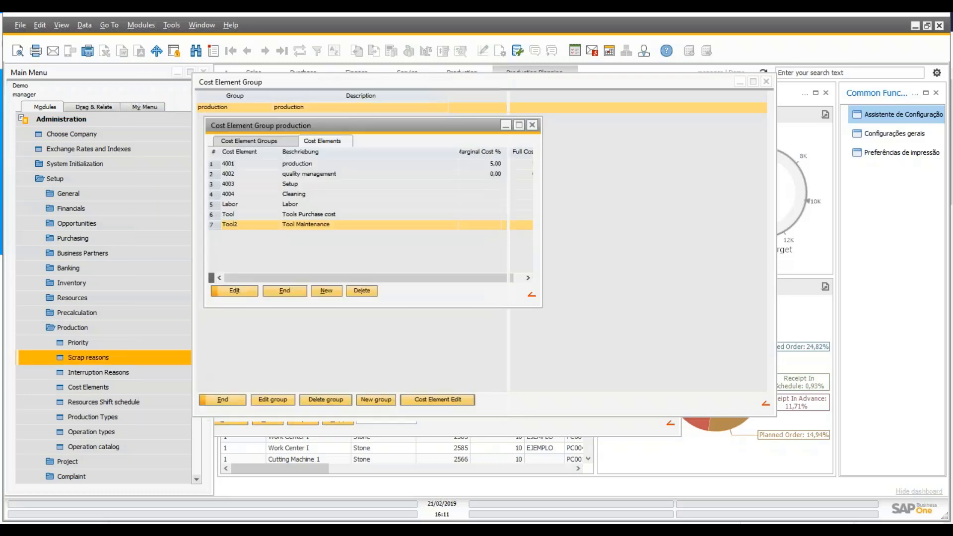
Step: Open the Demo-ToolsCost calculation schema from the Precalculation setup
click(71, 329)
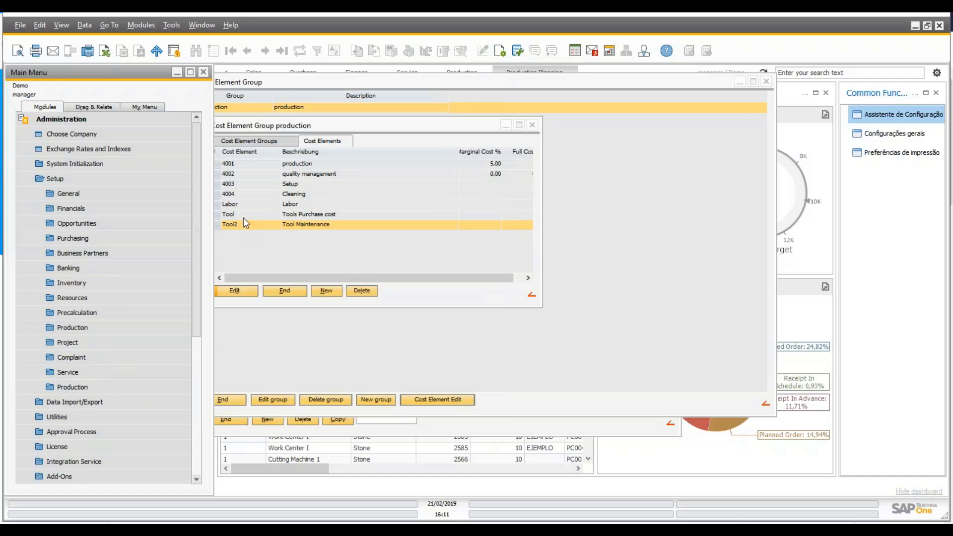
click(87, 313)
click(102, 328)
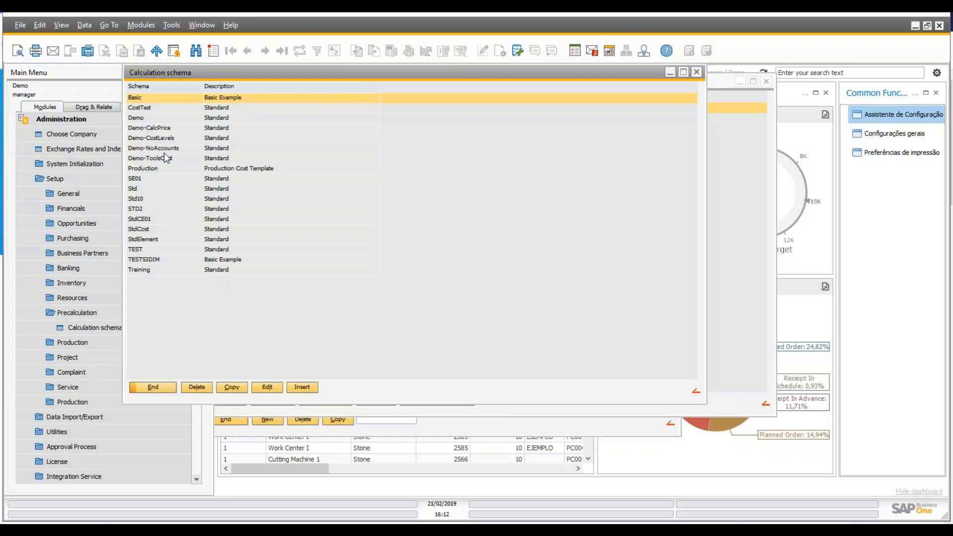
double_click(164, 157)
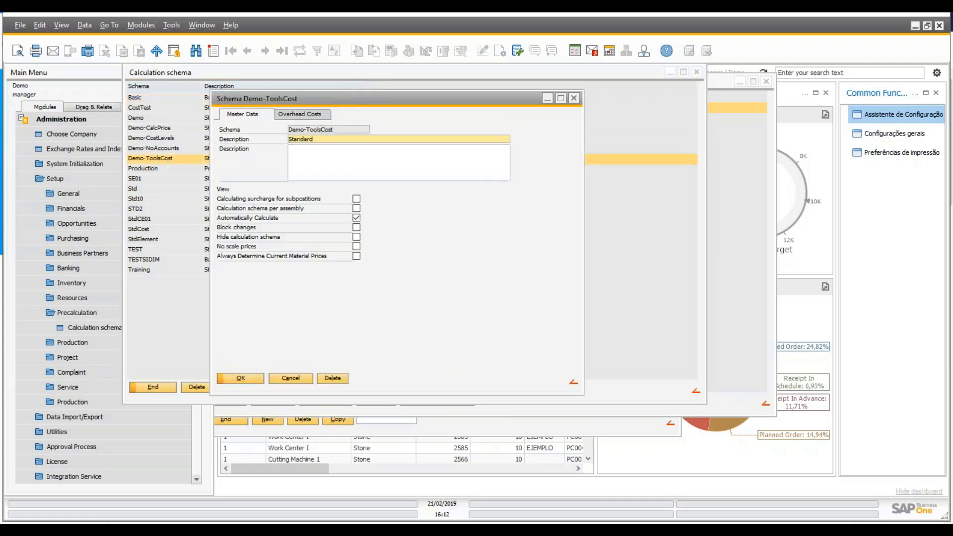
Step: Check the overhead costs of the Demo-ToolsCost schema and confirm Tools Depreciation with Tool as its cost element
click(299, 114)
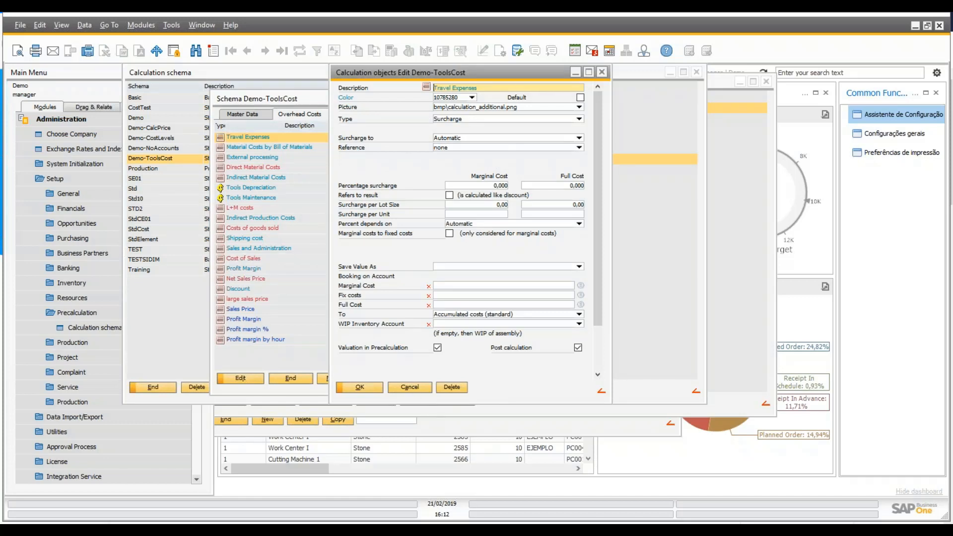
key(Escape)
click(243, 187)
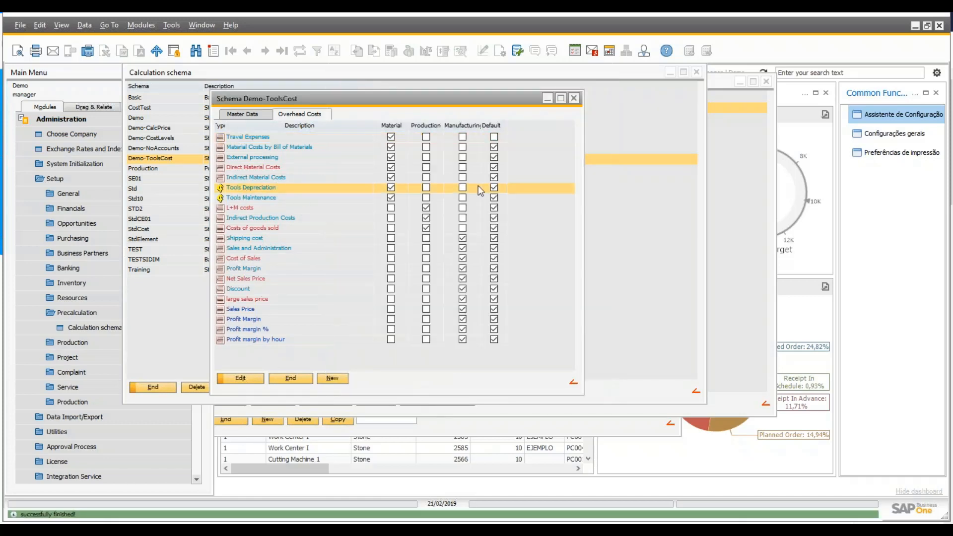
double_click(462, 187)
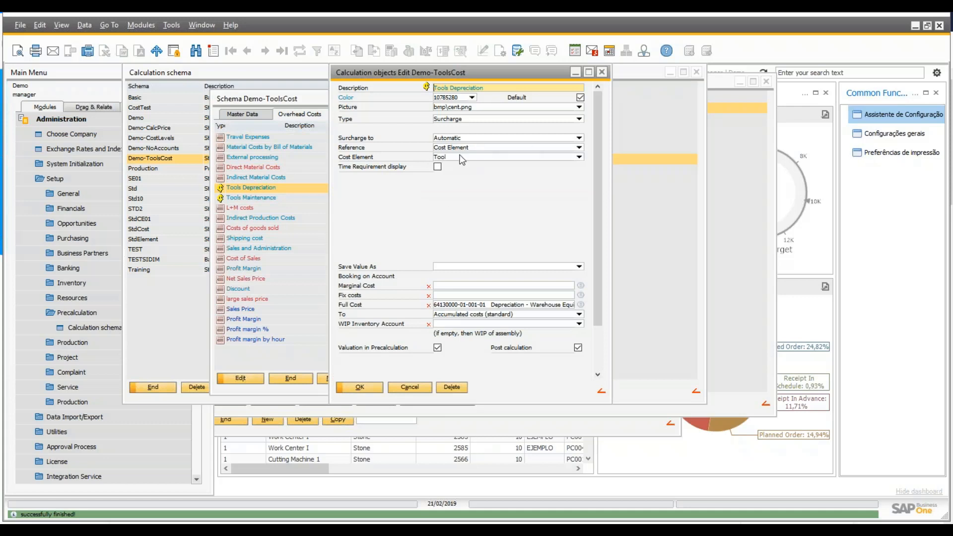
click(579, 158)
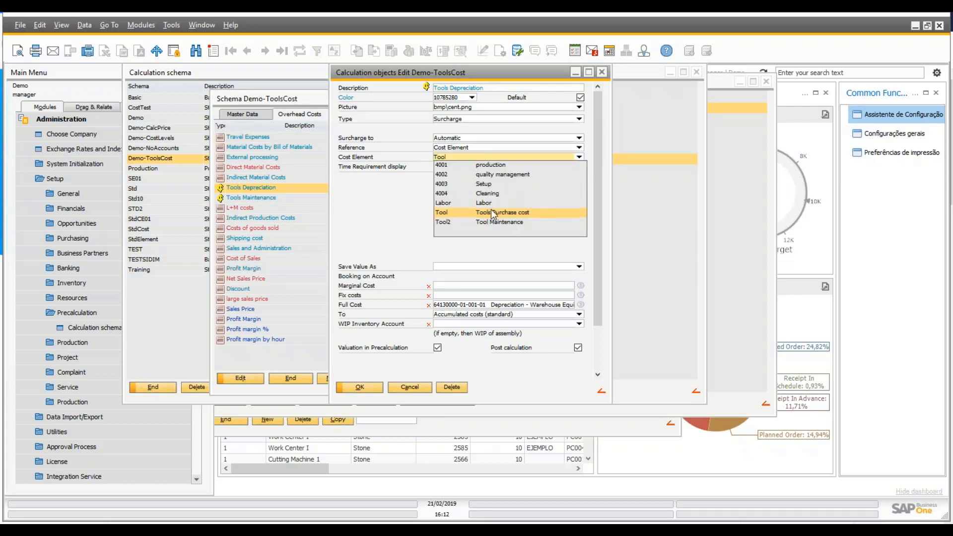
click(497, 213)
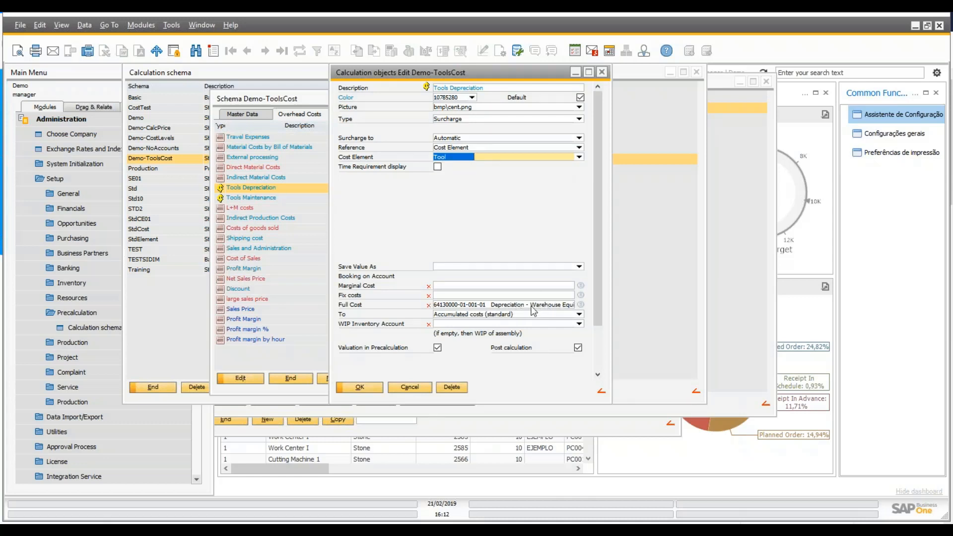
click(360, 386)
Step: Inspect the Tools Maintenance overhead cost with its cost element Tool2 and booking account, closing it without changes
click(268, 198)
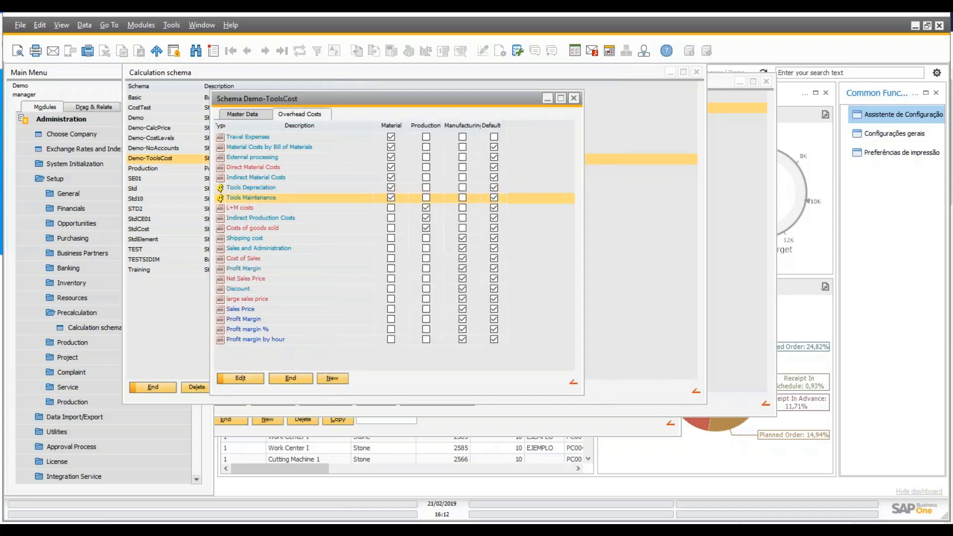
double_click(268, 198)
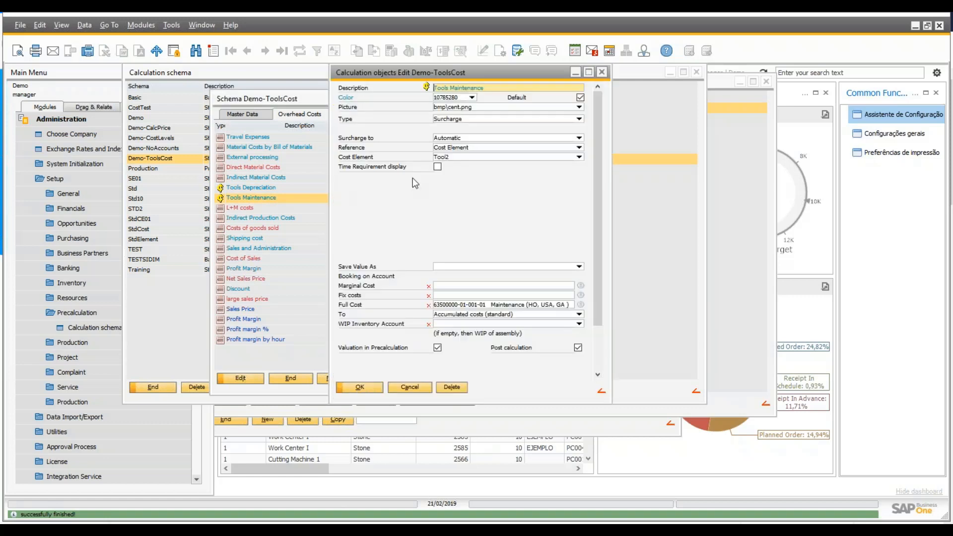
click(579, 157)
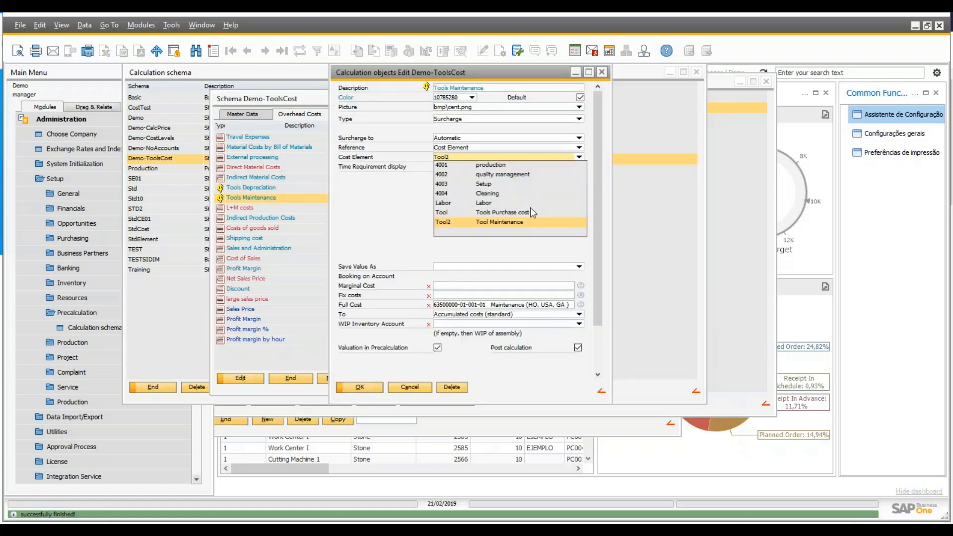
click(506, 222)
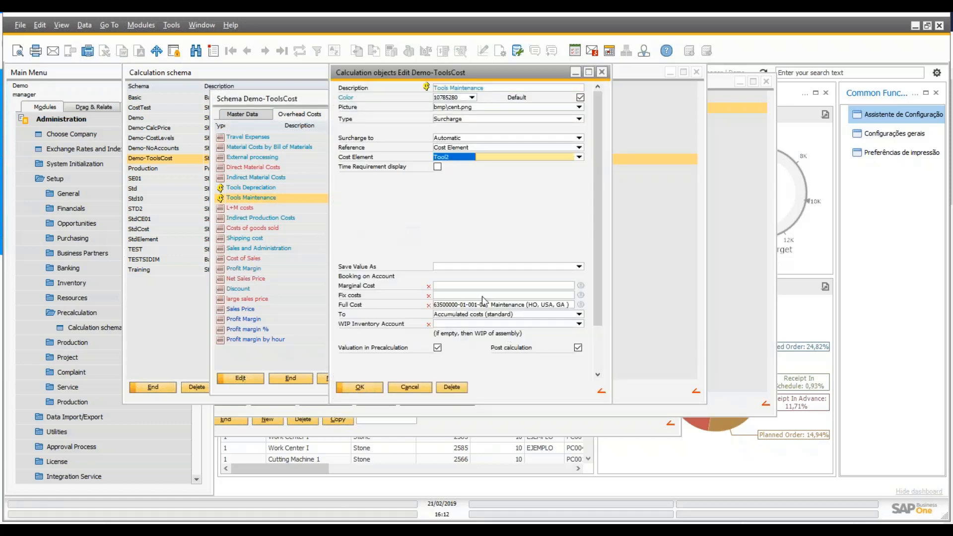
click(415, 383)
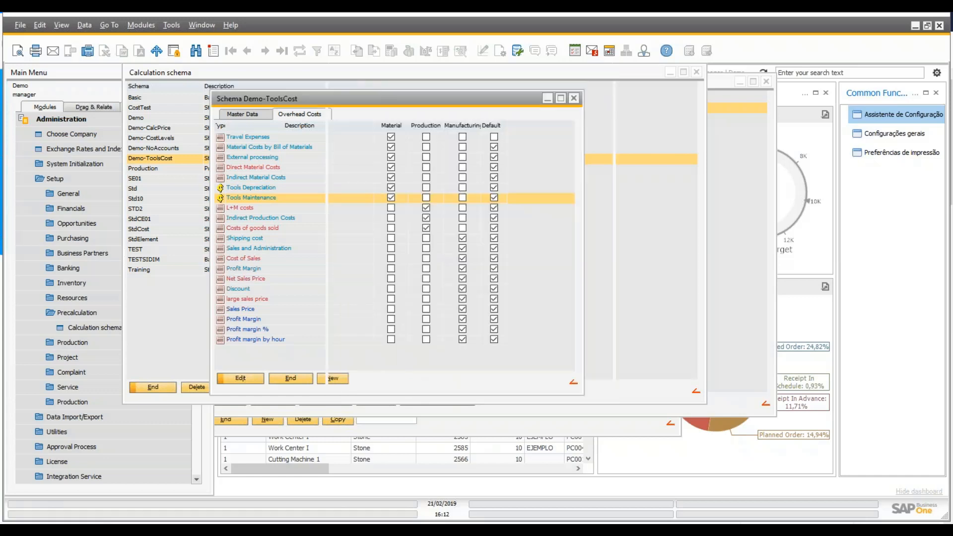
Step: Close the calculation schema and cost element group windows to return to the Tool Administration record
click(291, 379)
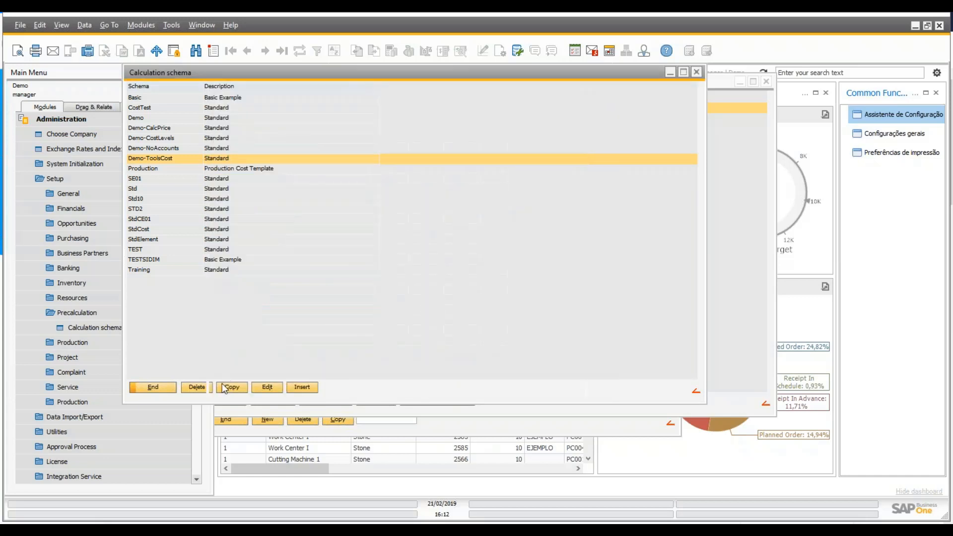
click(153, 389)
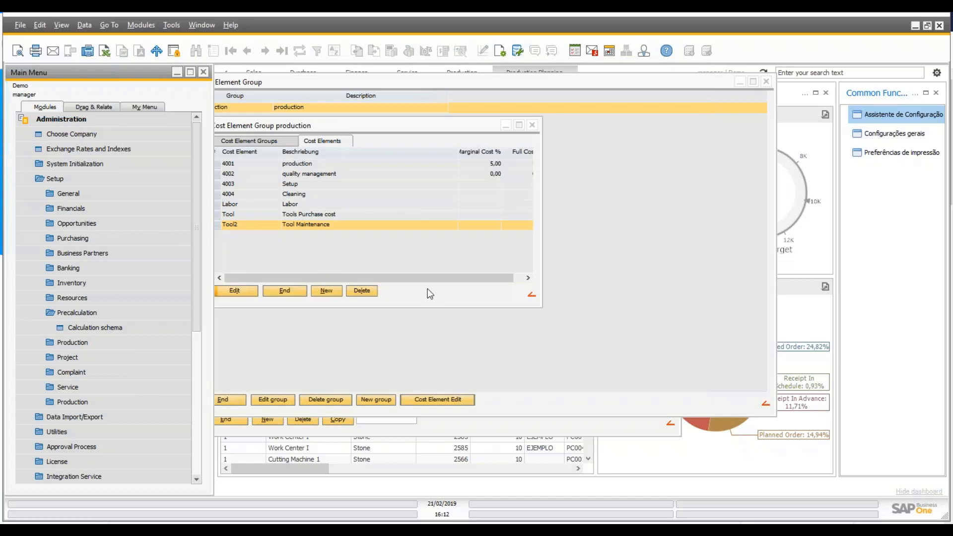
click(287, 290)
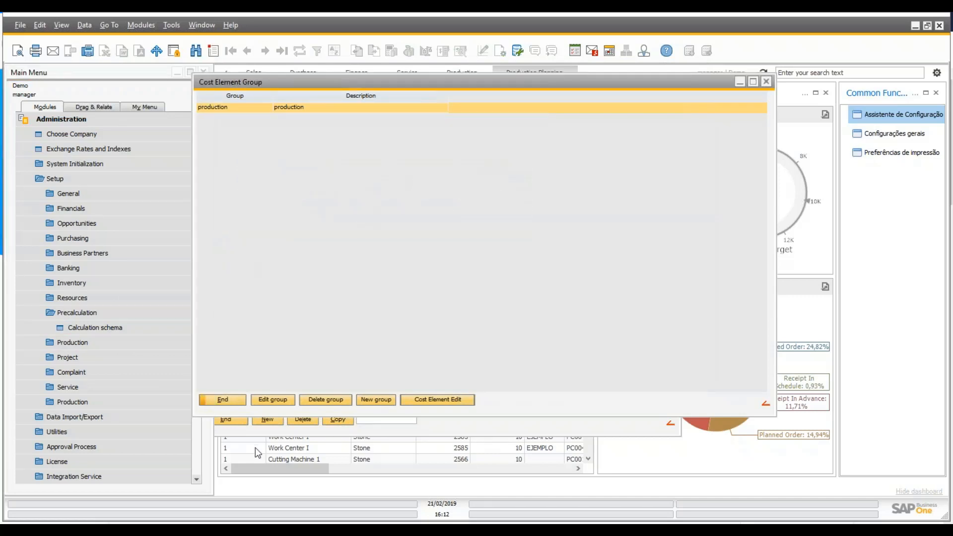
click(223, 399)
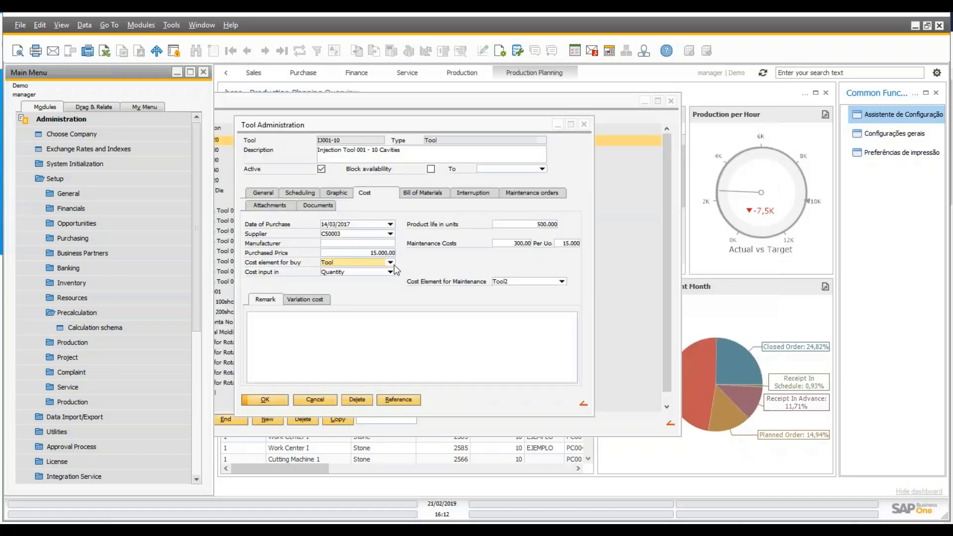
Step: Review the tool's cost element for buy, purchased price, cost element for maintenance and cost input options
click(390, 263)
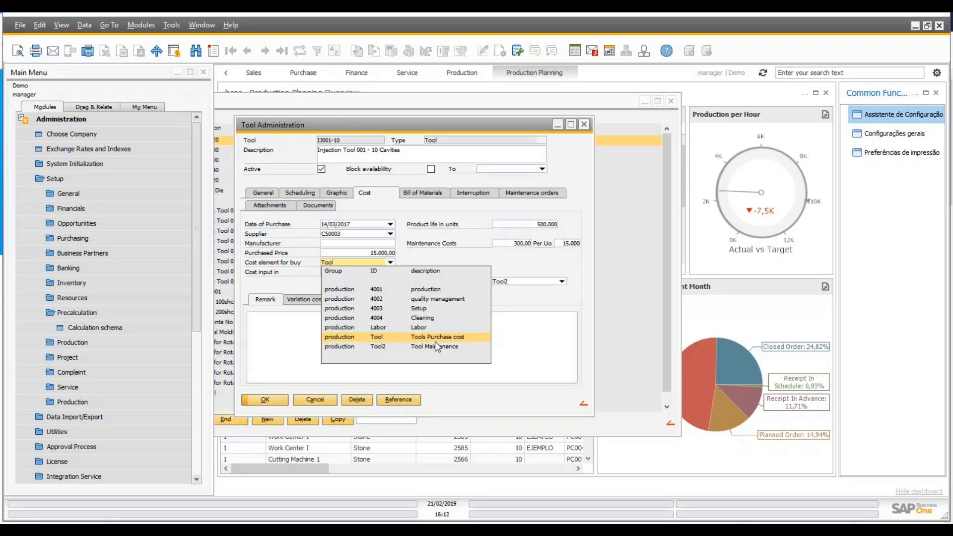
click(386, 253)
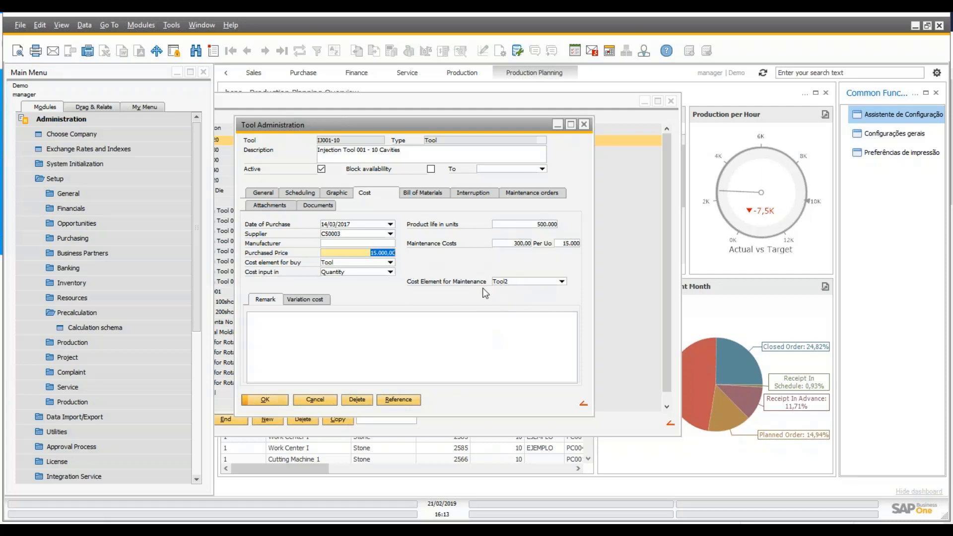
click(519, 278)
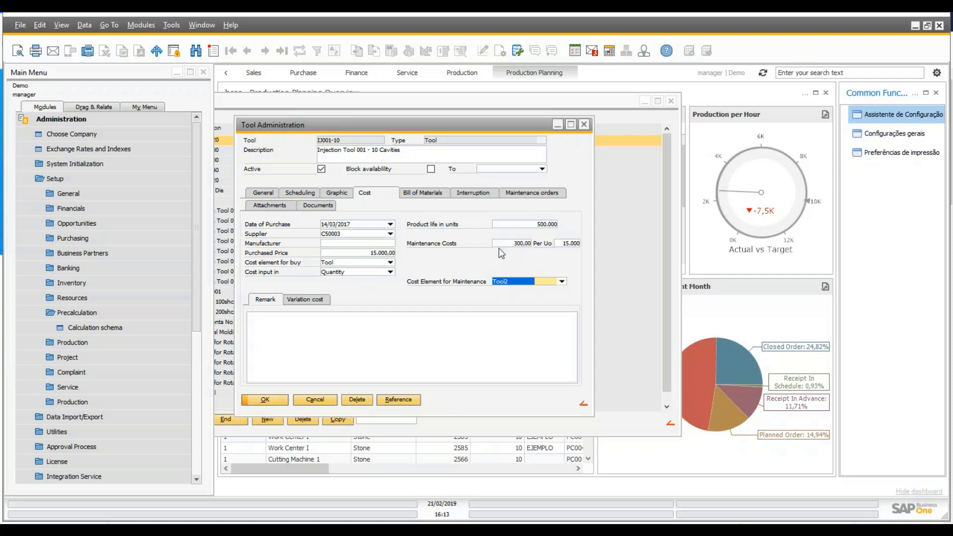
click(390, 272)
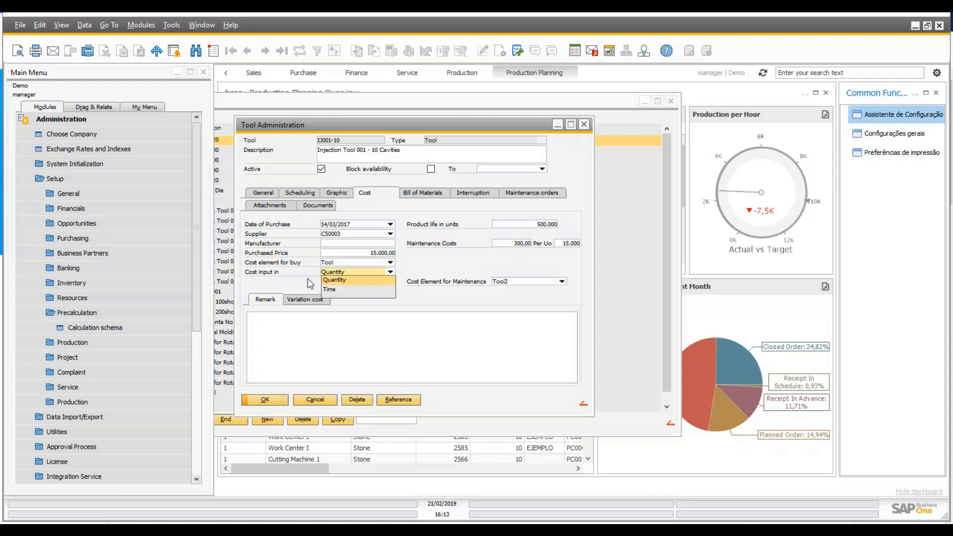
click(335, 279)
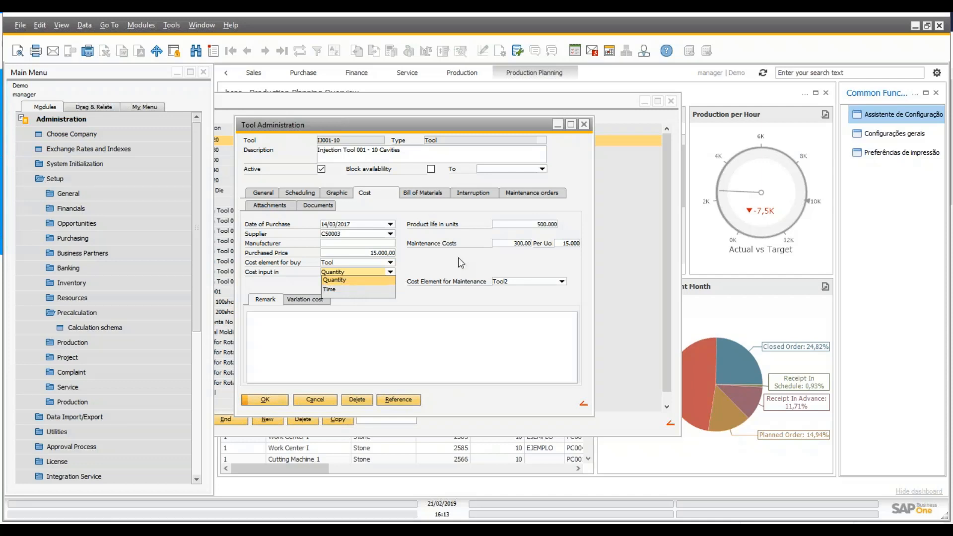
Step: Examine the tool's product life in units and purchased price together with the maintenance costs per number of units
click(530, 222)
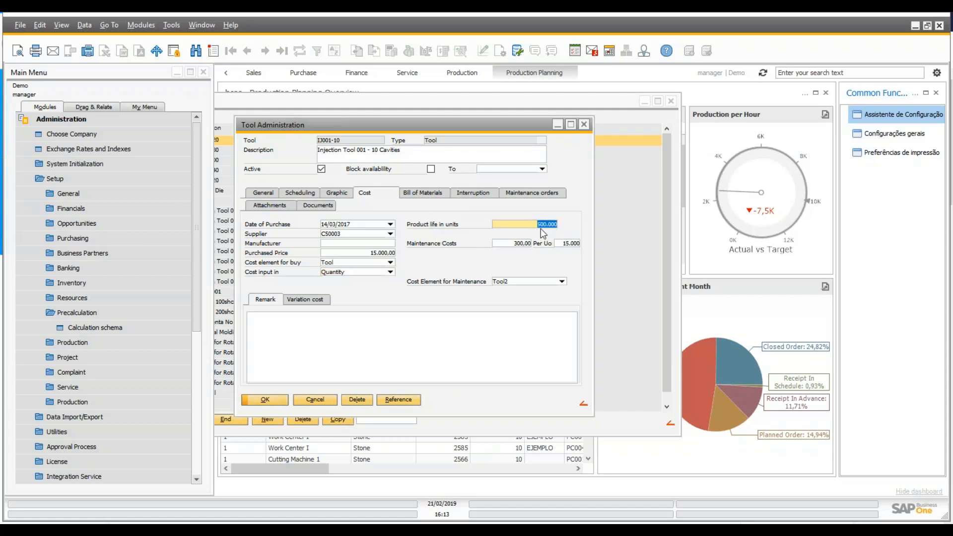
key(Tab)
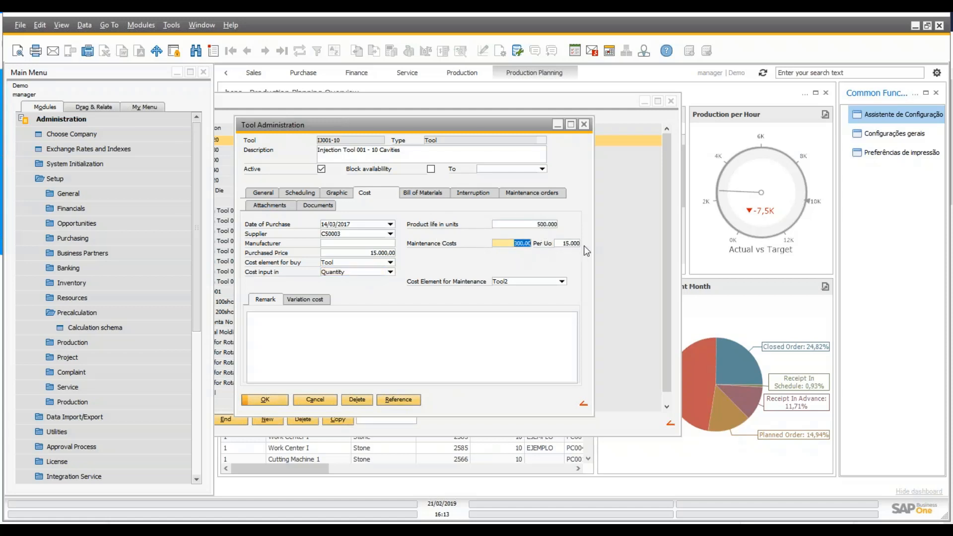
click(561, 243)
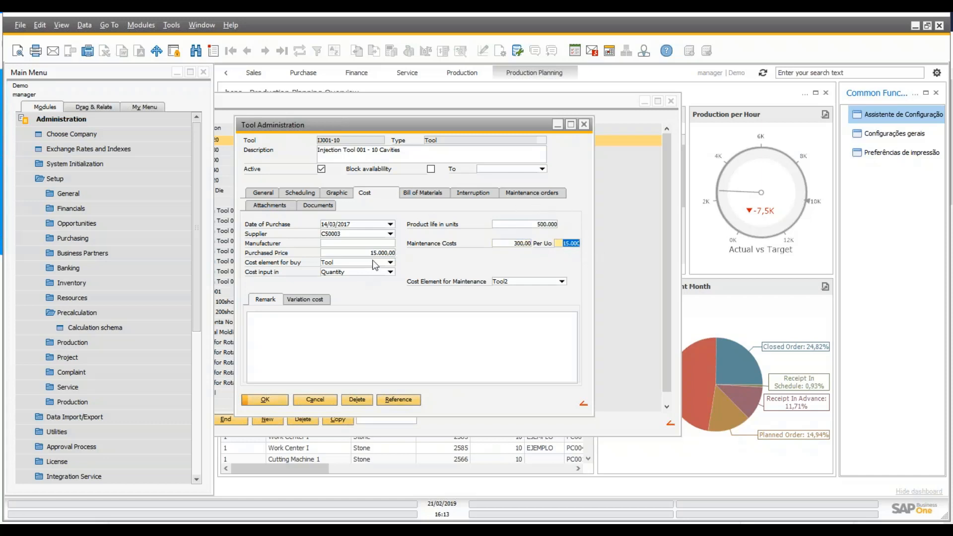
click(360, 253)
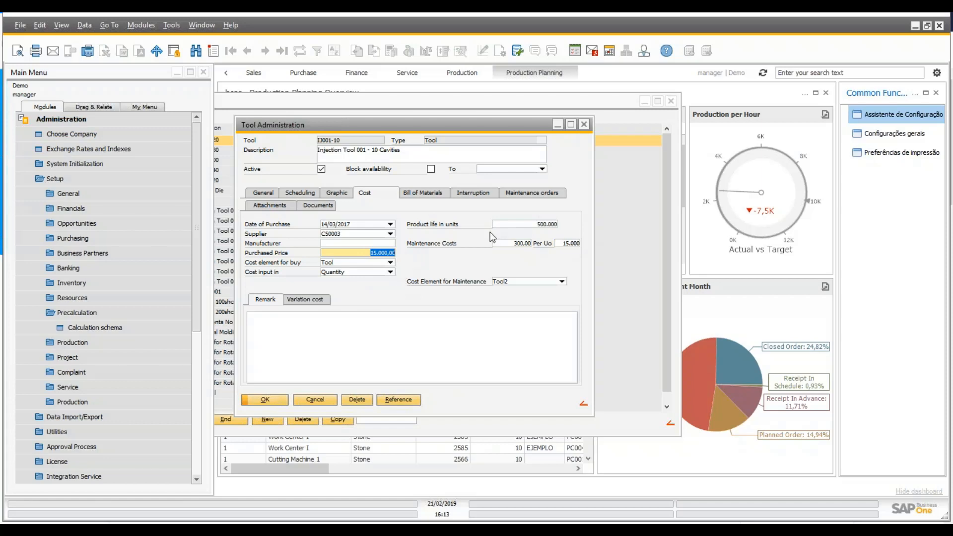
click(550, 224)
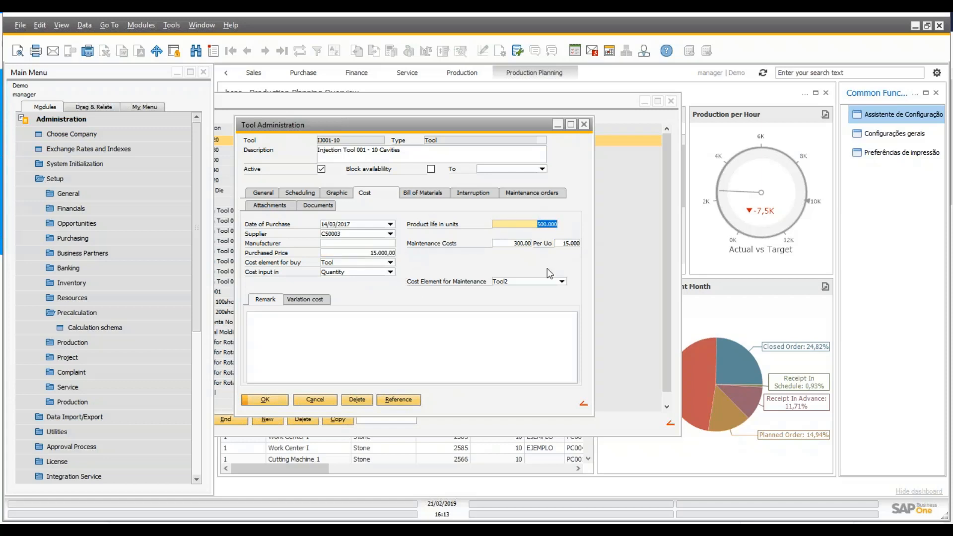
click(519, 245)
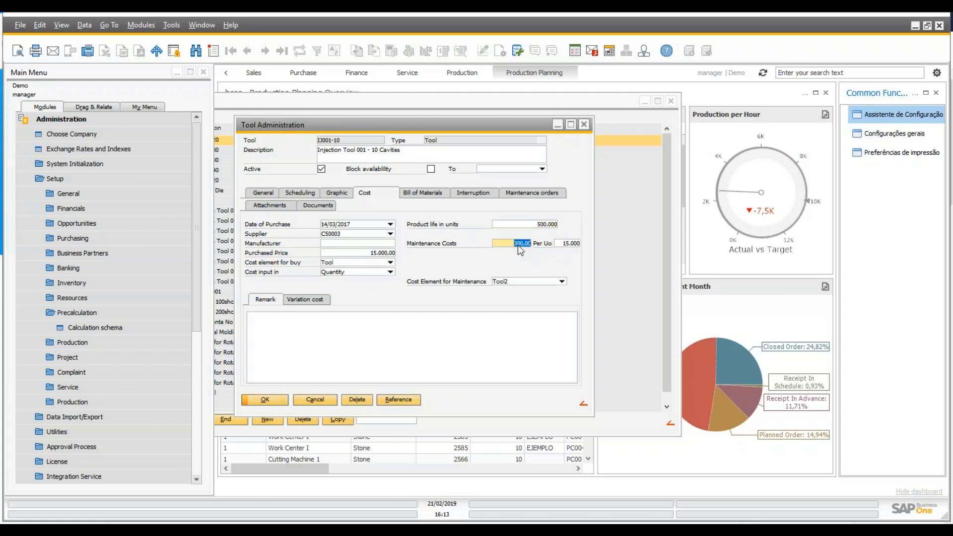
click(569, 247)
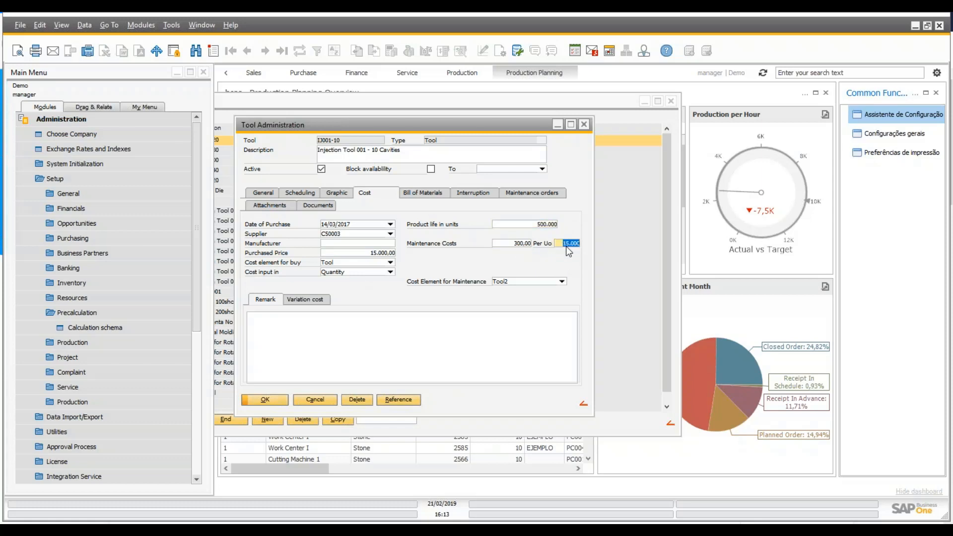
Step: Switch the tool's cost input to Time and examine the product life, cost per, marginal cost and full cost fields
click(390, 272)
click(328, 290)
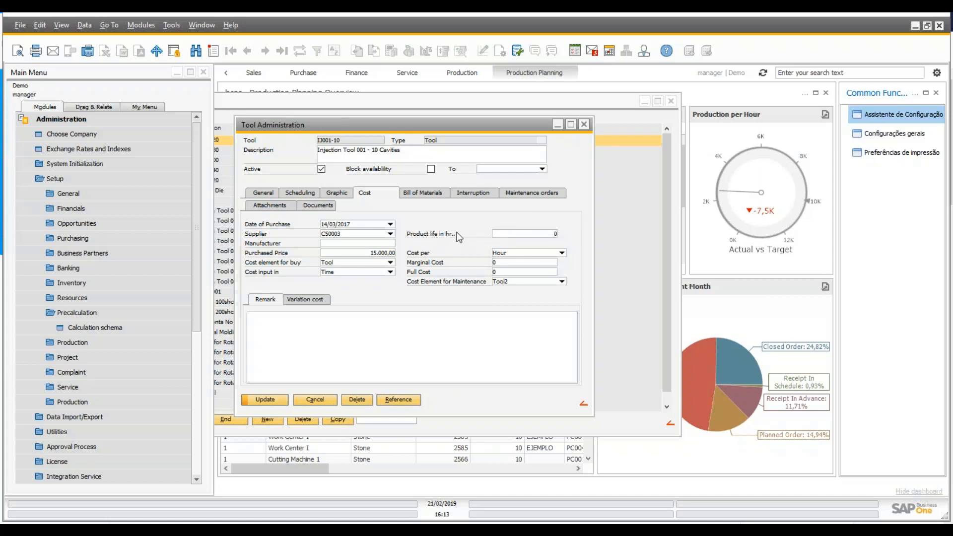
click(554, 234)
click(563, 252)
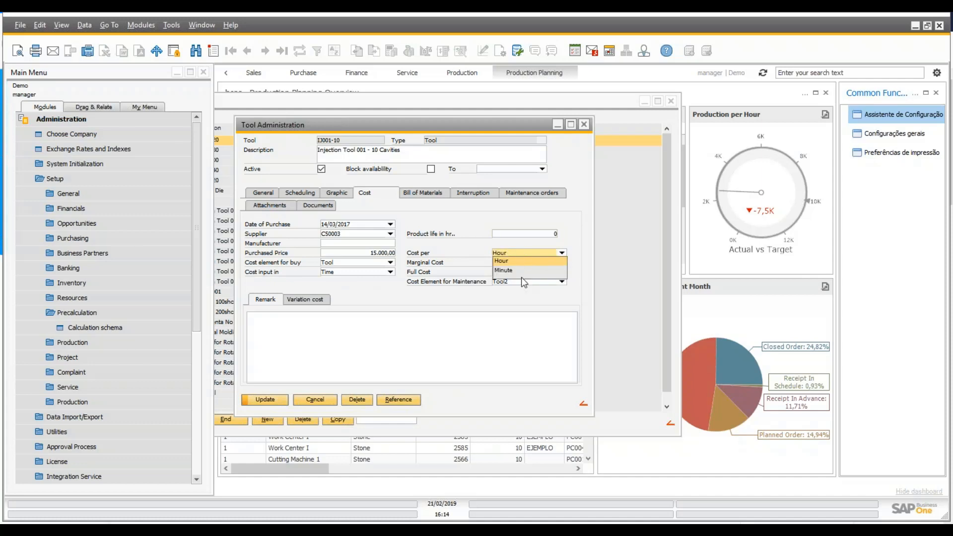
click(471, 263)
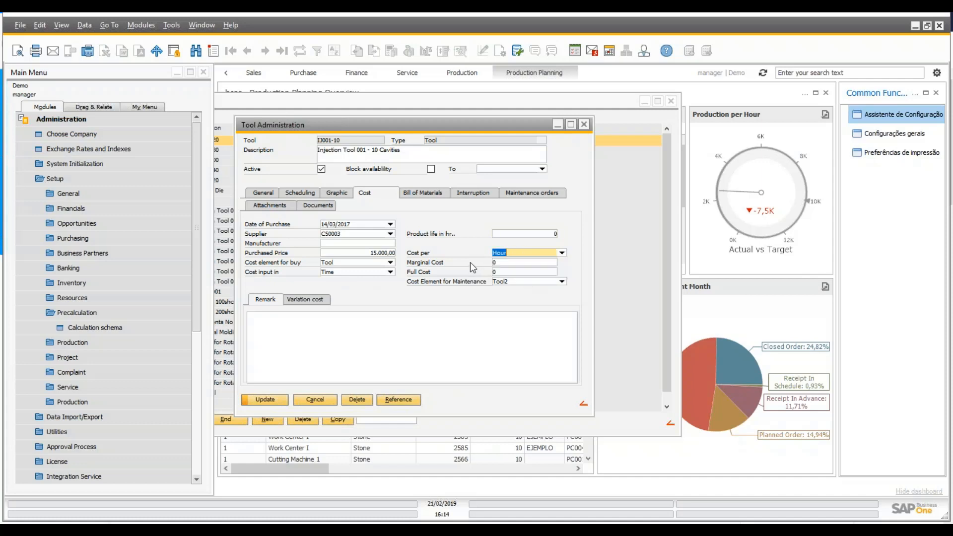
click(512, 264)
click(513, 275)
click(516, 265)
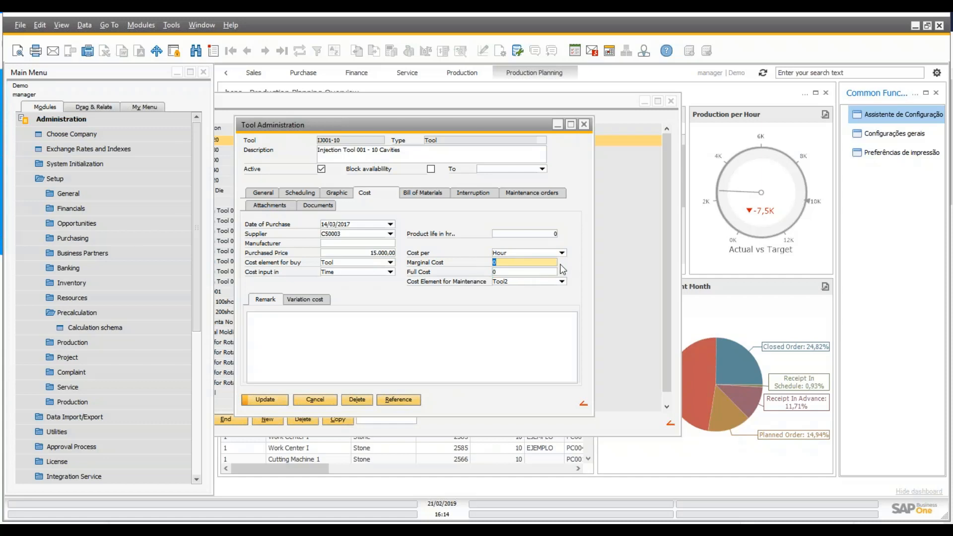
Step: Set the tool's cost input back to Quantity and place the cursor in the empty remark
click(390, 272)
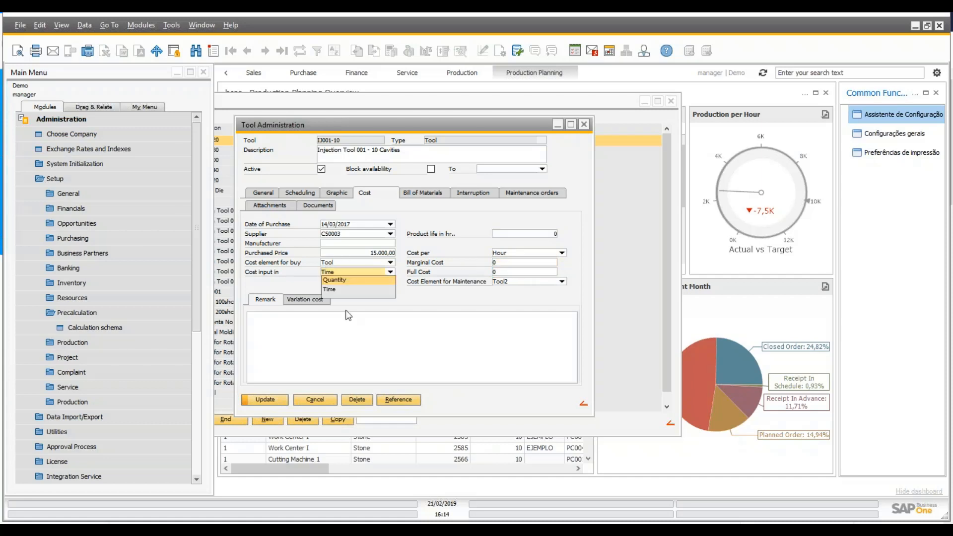
click(352, 279)
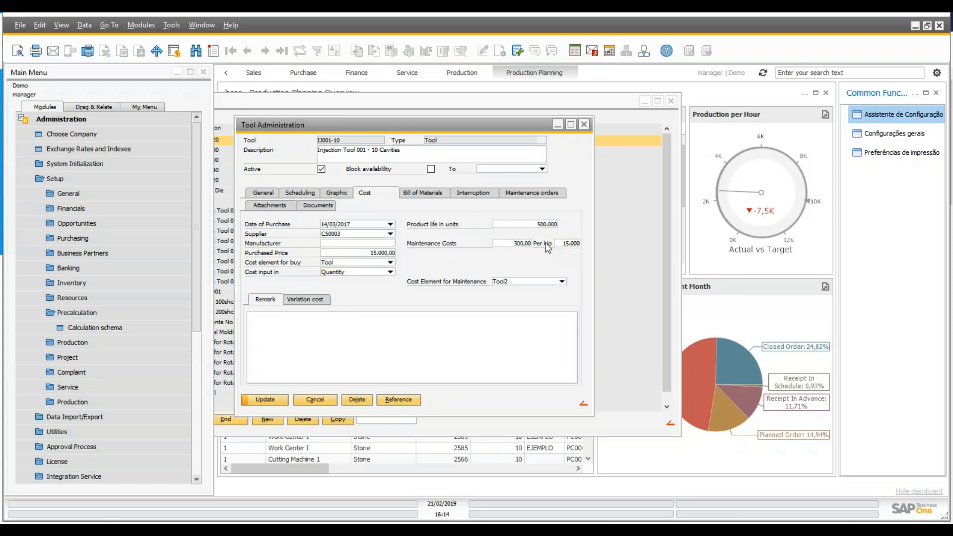
click(282, 335)
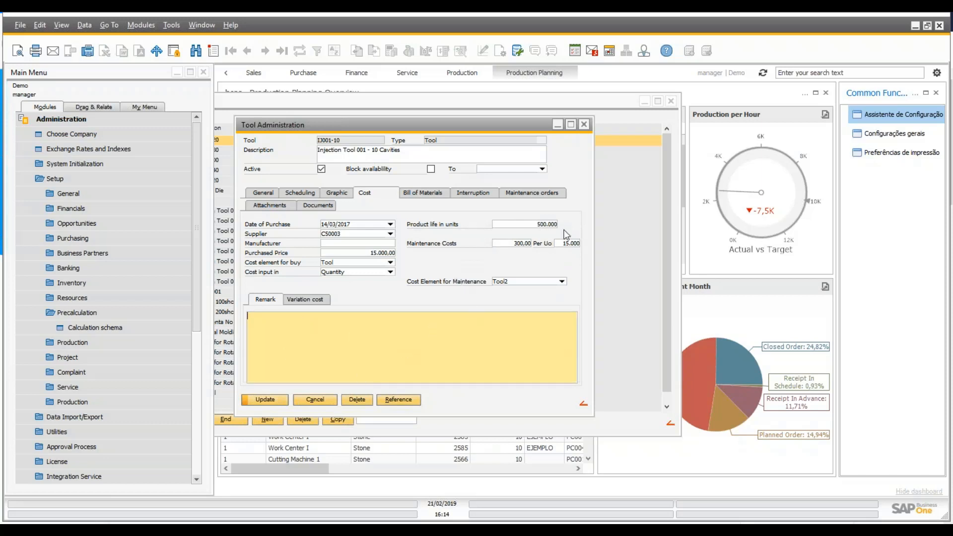
Step: Add a variation cost to the tool with the message "Maintenance costs including oil and sharpening" and an amount of 300
click(316, 299)
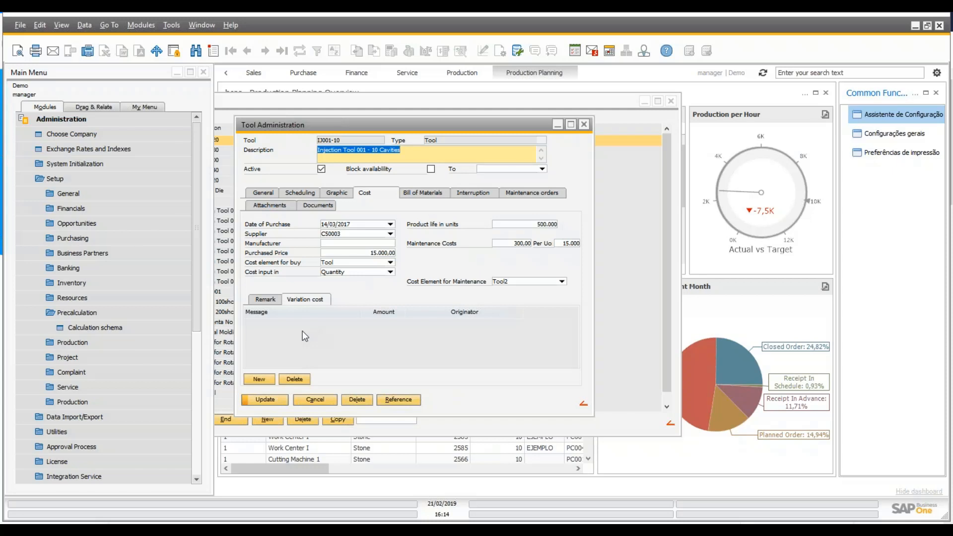
click(261, 383)
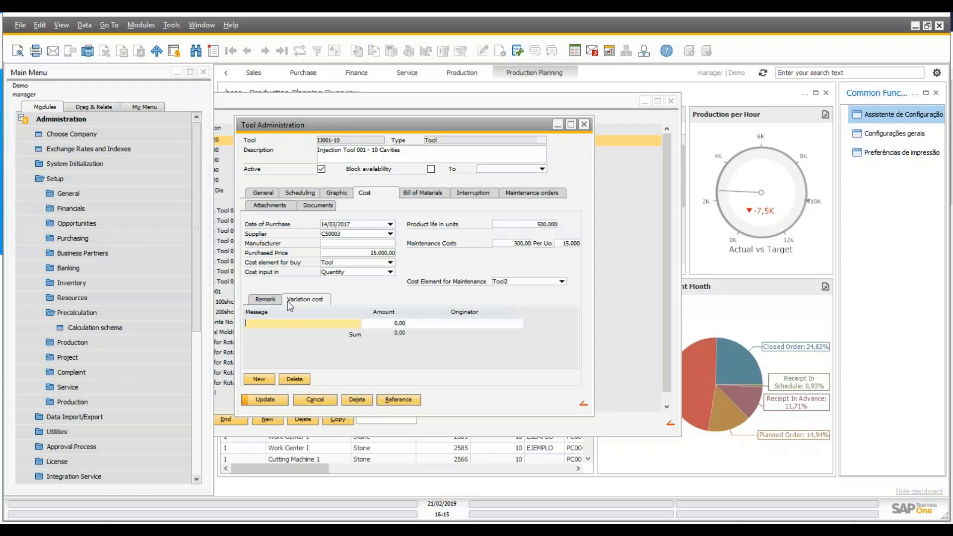
text(Maintenance )
text(costs including )
text(oil and shar)
text(pening)
click(395, 325)
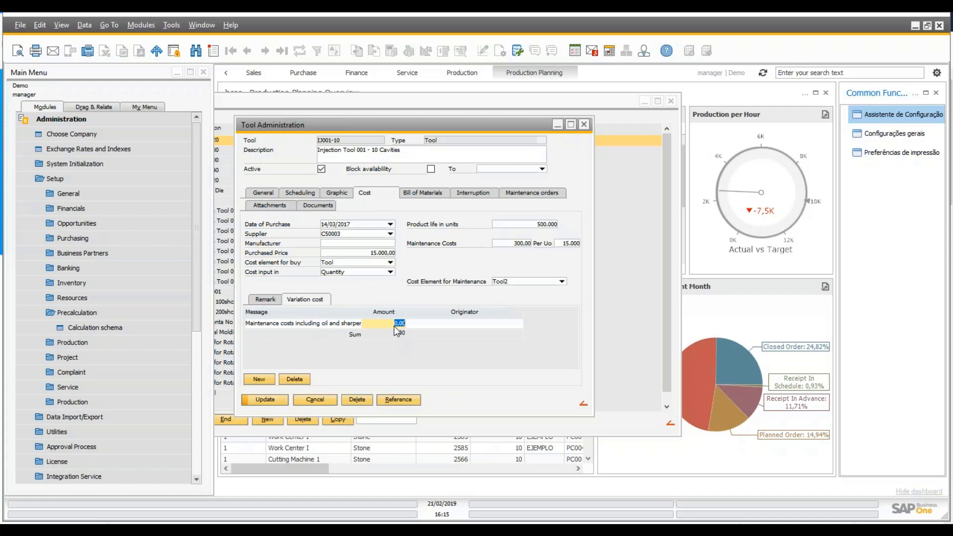
text(300)
key(Tab)
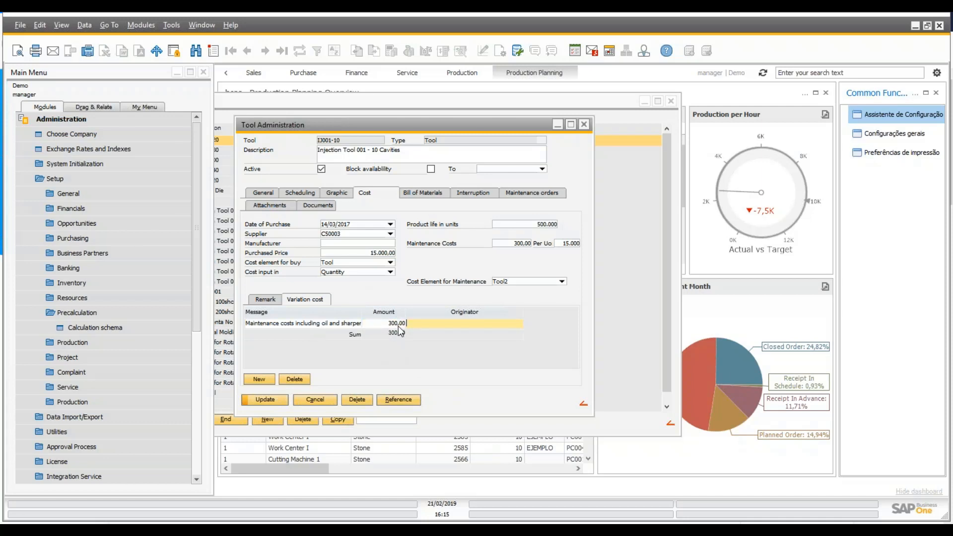
right_click(435, 323)
click(431, 302)
Step: Add tool IJ006-25 as position 10 in the bill of materials of tool IJ001-10
click(438, 193)
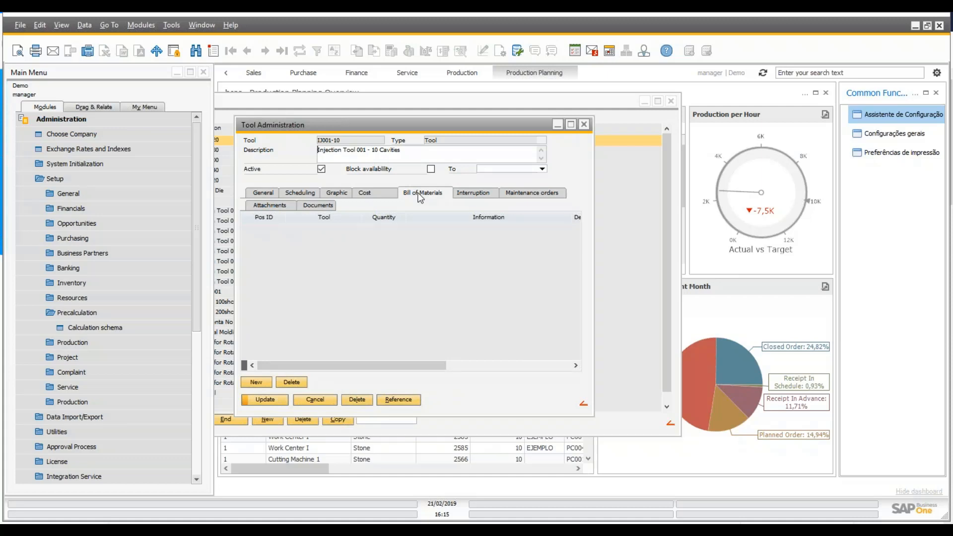
click(256, 383)
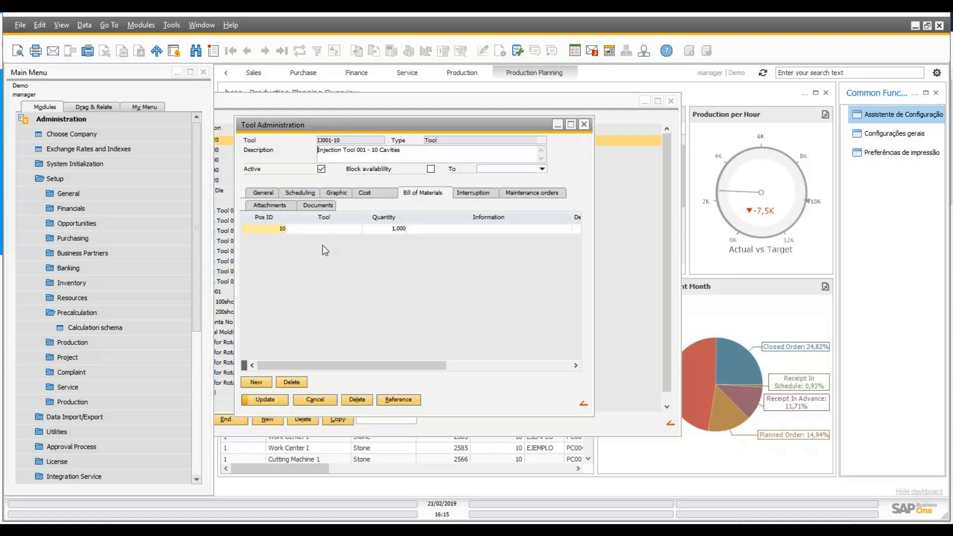
click(320, 228)
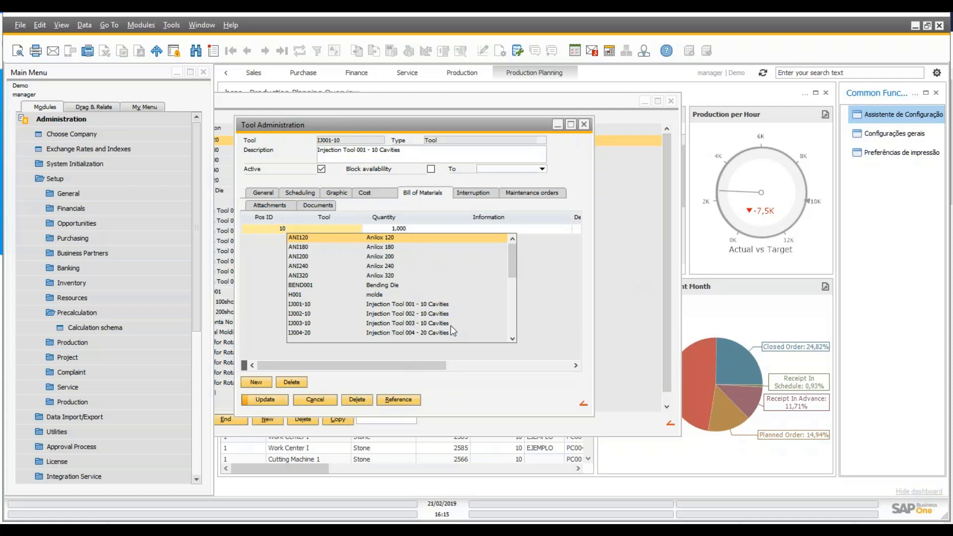
drag(511, 265, 511, 296)
click(427, 277)
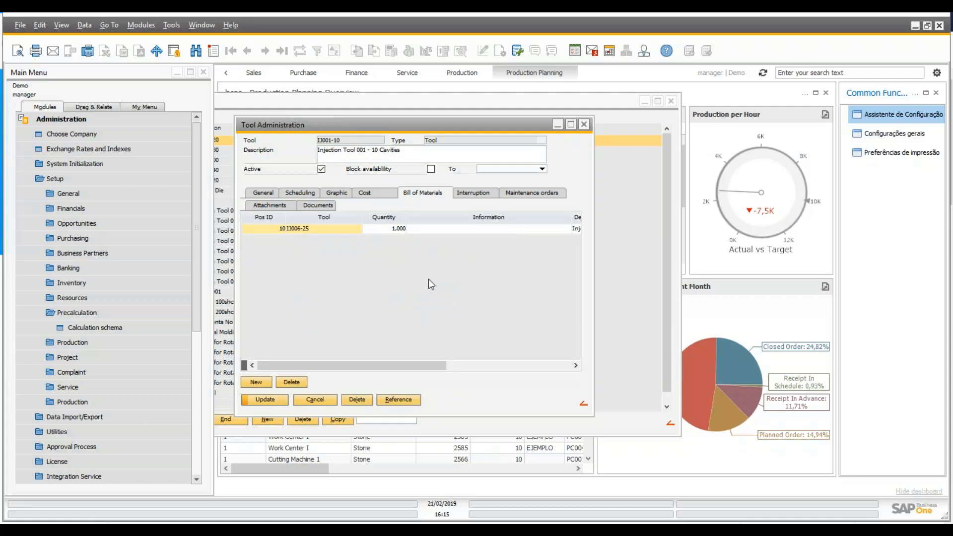
Step: Add tool IJ008-40 as position 20 in the tool's bill of materials
click(261, 382)
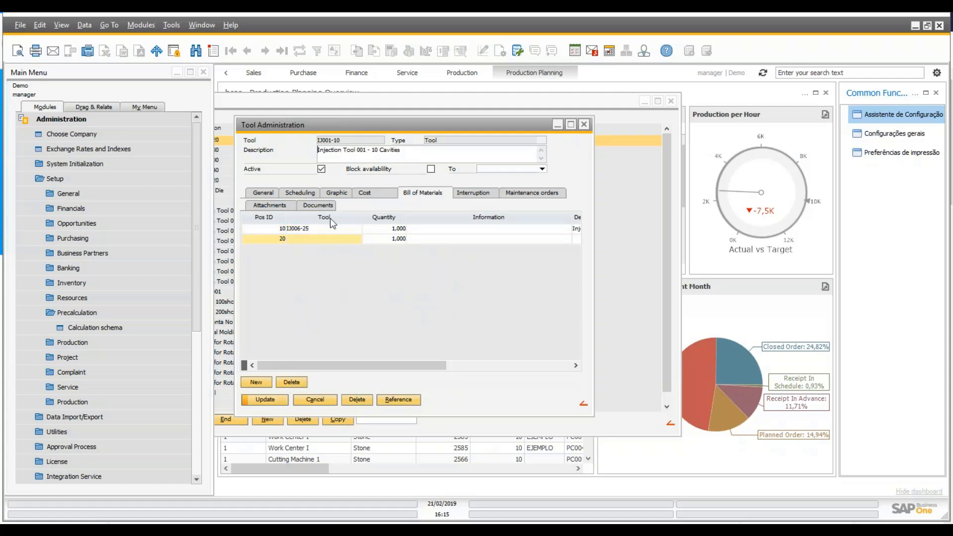
click(333, 238)
drag(514, 272, 498, 301)
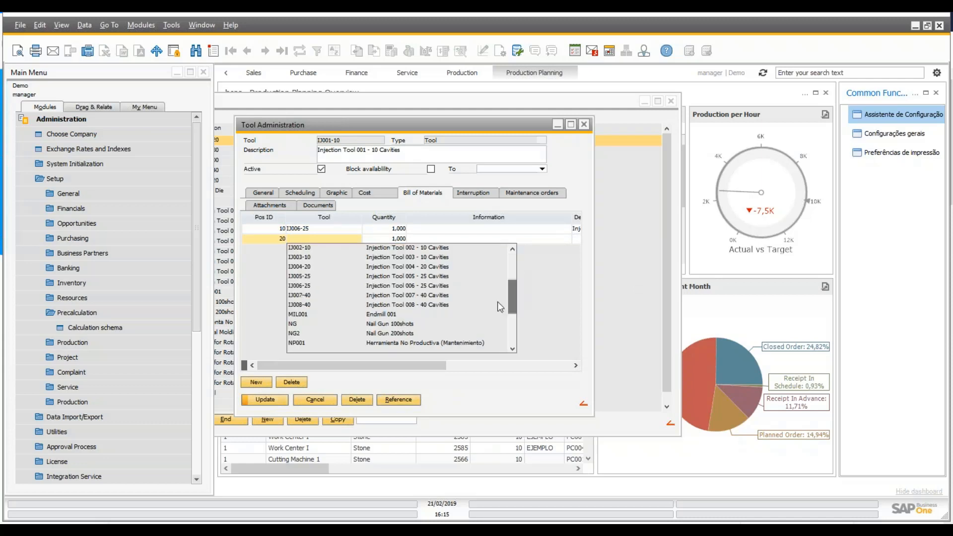
click(439, 306)
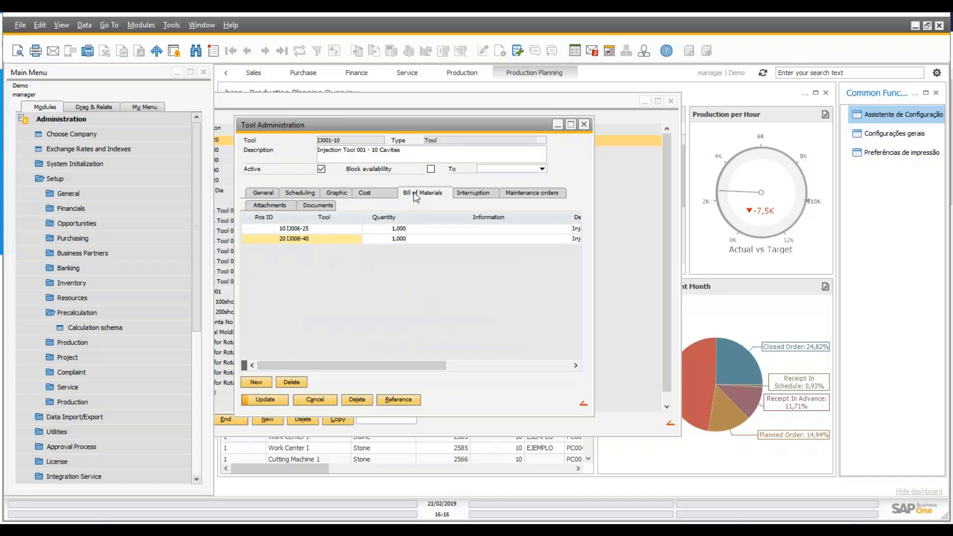
Step: Check the tool's cost settings and remove both positions, IJ006-25 and IJ008-40, from its bill of materials
click(336, 230)
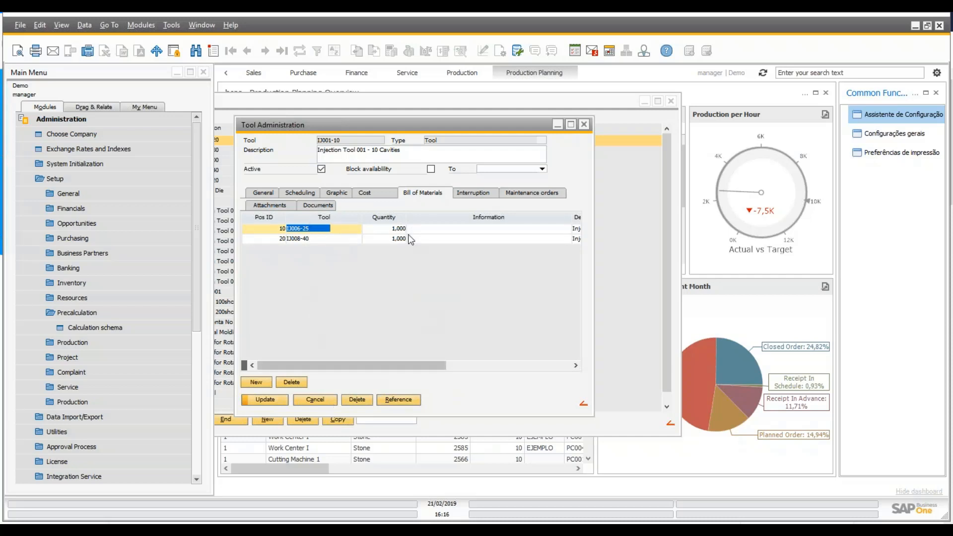
click(367, 193)
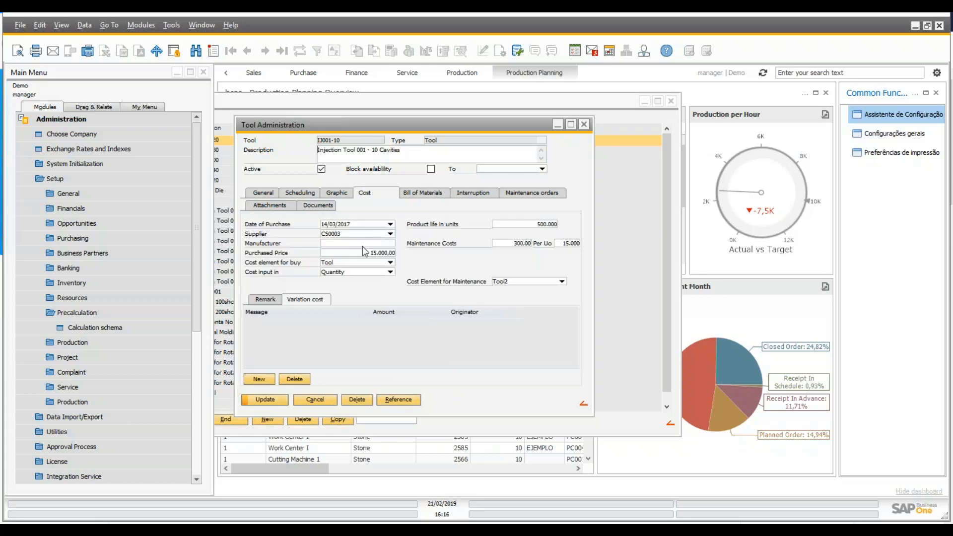
click(422, 192)
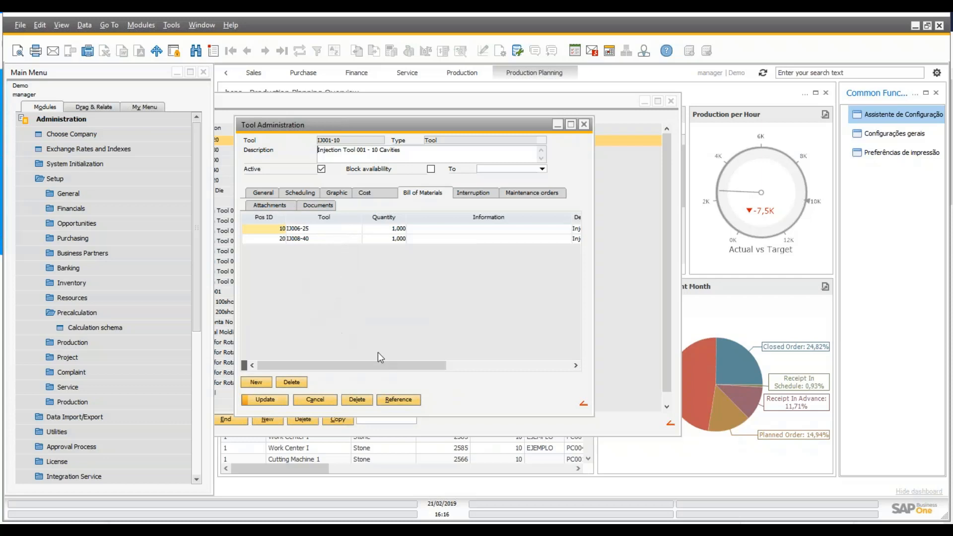
click(291, 383)
click(291, 383)
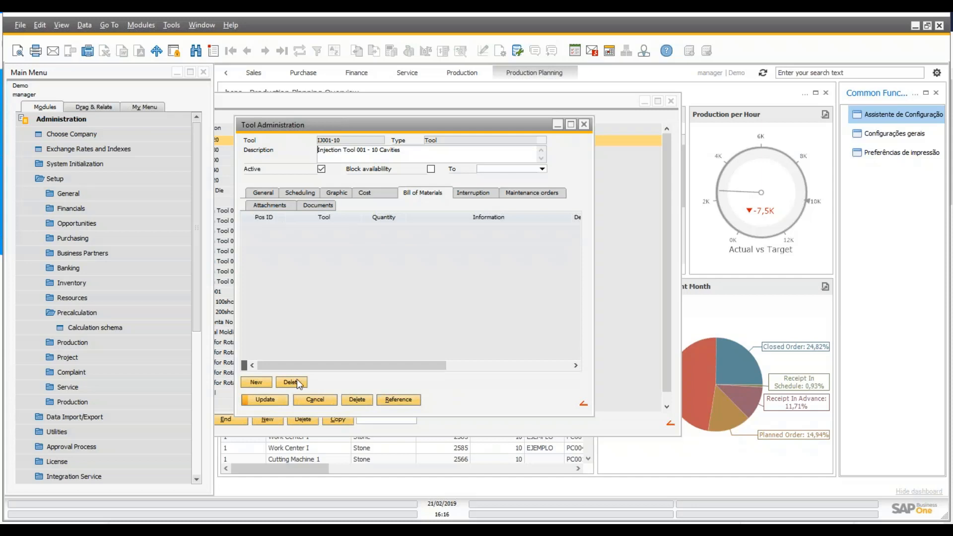
Step: Close tool IJ001-10 without updating it and open the interruptions of tool IJ003-10
click(469, 198)
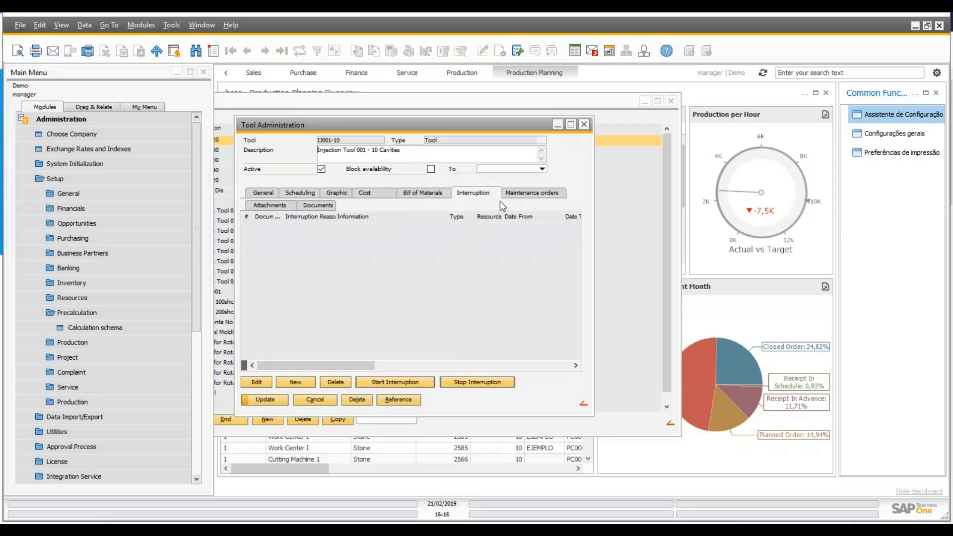
click(315, 399)
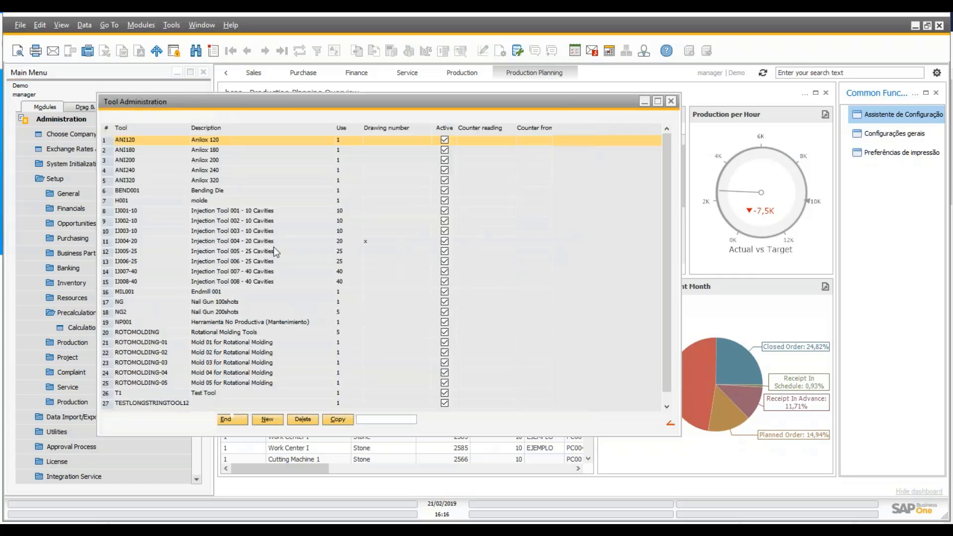
click(268, 253)
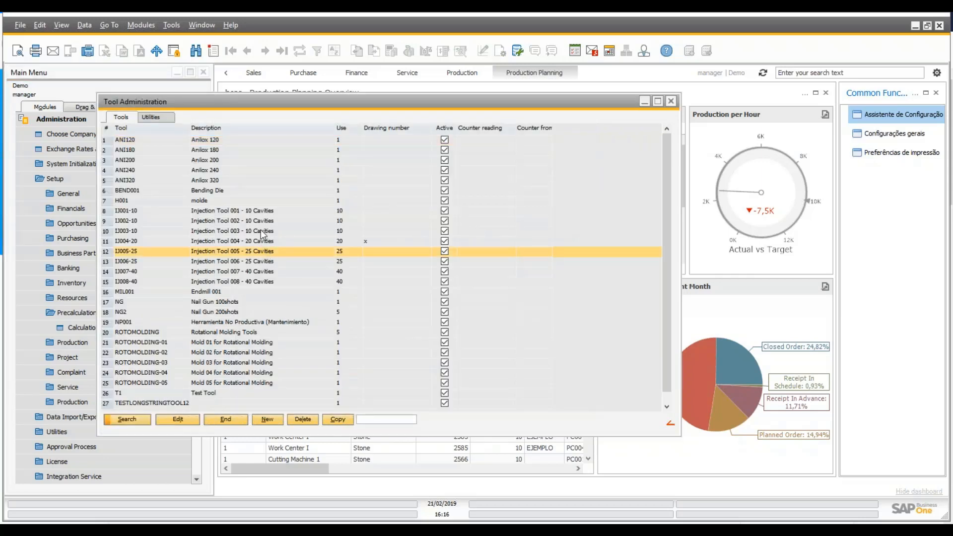
double_click(262, 231)
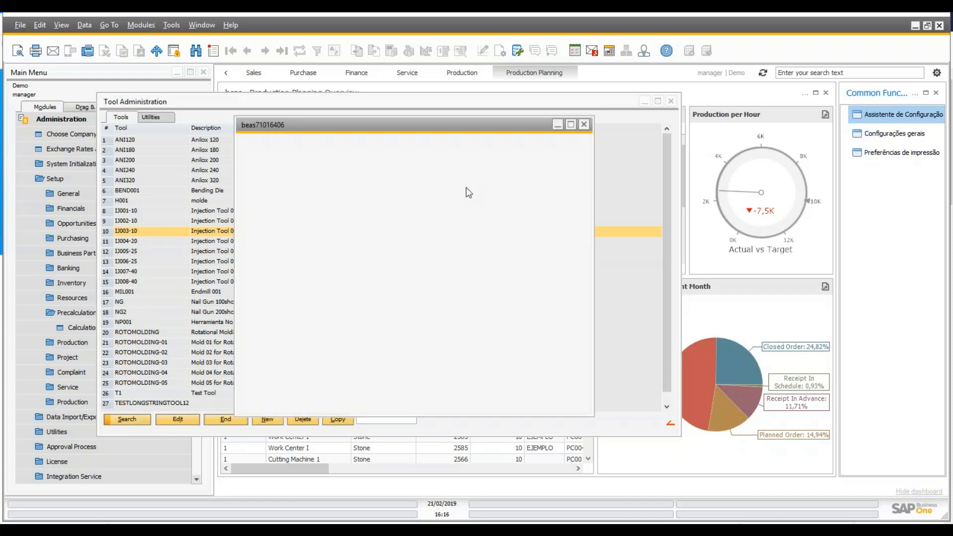
click(469, 194)
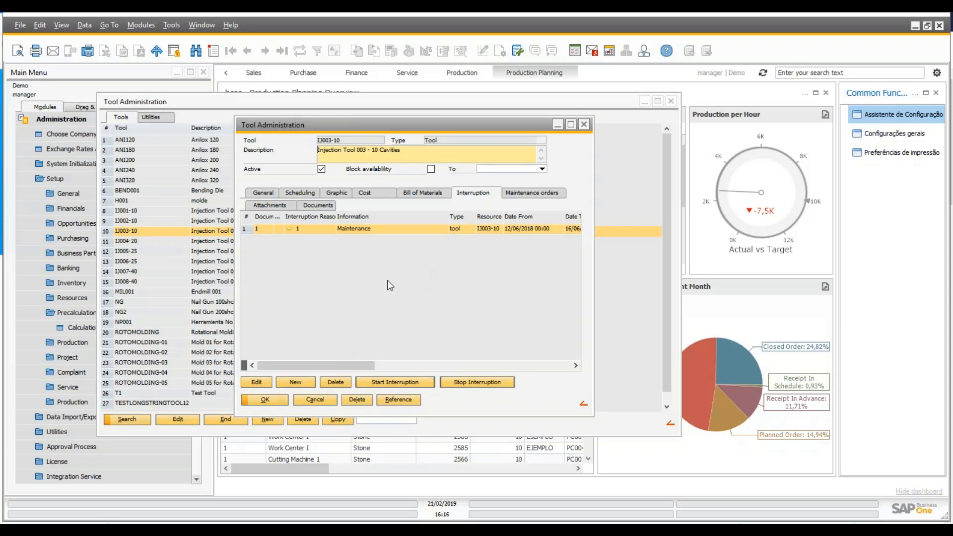
Step: Examine the interruption times form for tool IJ003-10, cancel it, and view the tool's maintenance orders
click(472, 381)
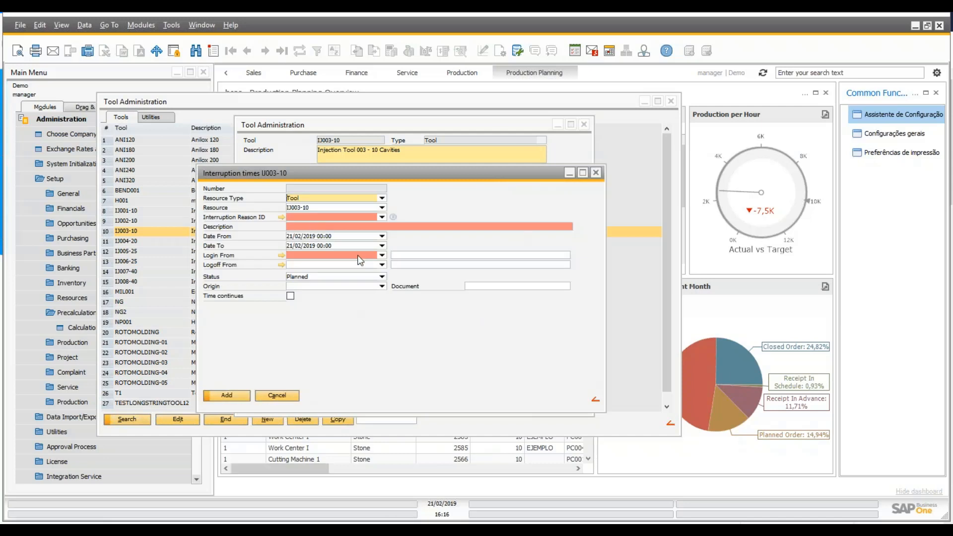
click(283, 394)
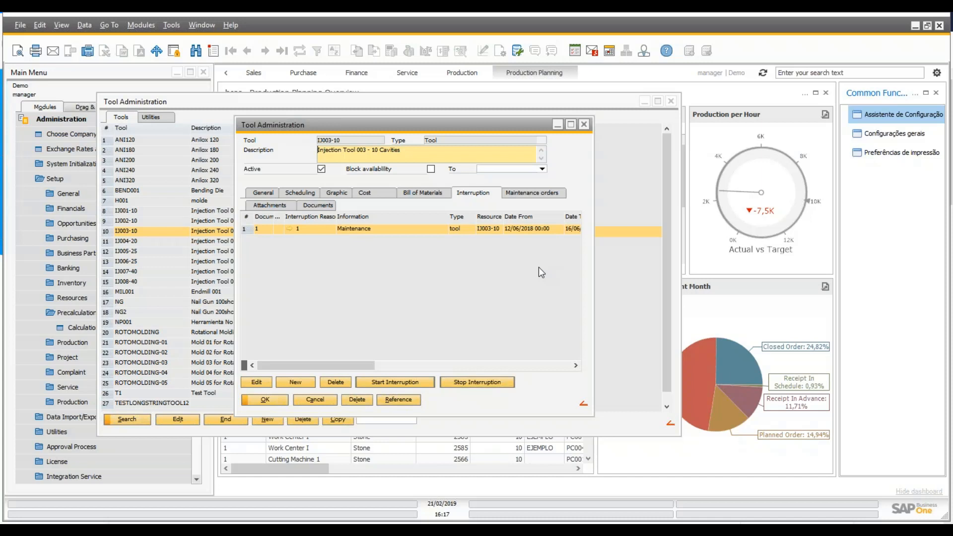
click(543, 193)
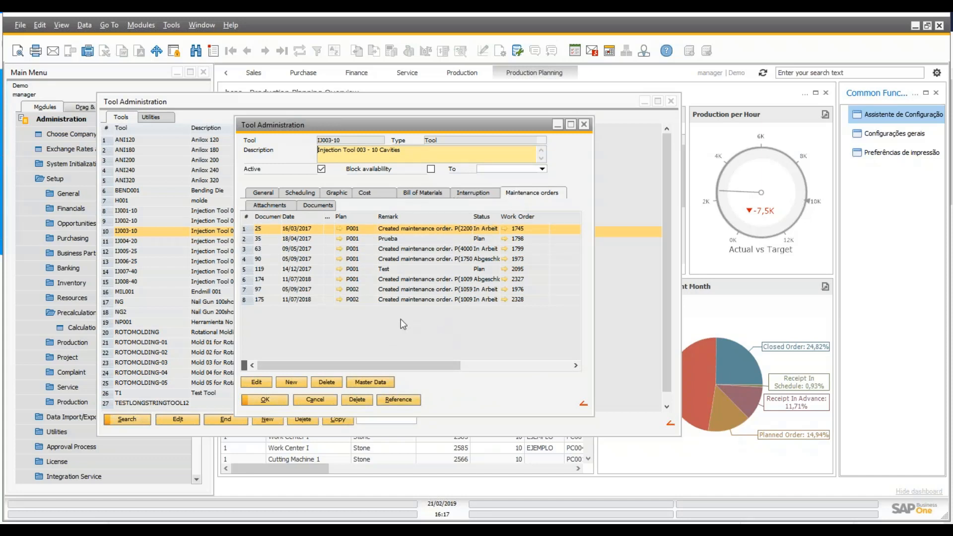
Step: Open the internal maintenance record MT007, Mantenimiento Herramienta 007, from the Service module
click(51, 117)
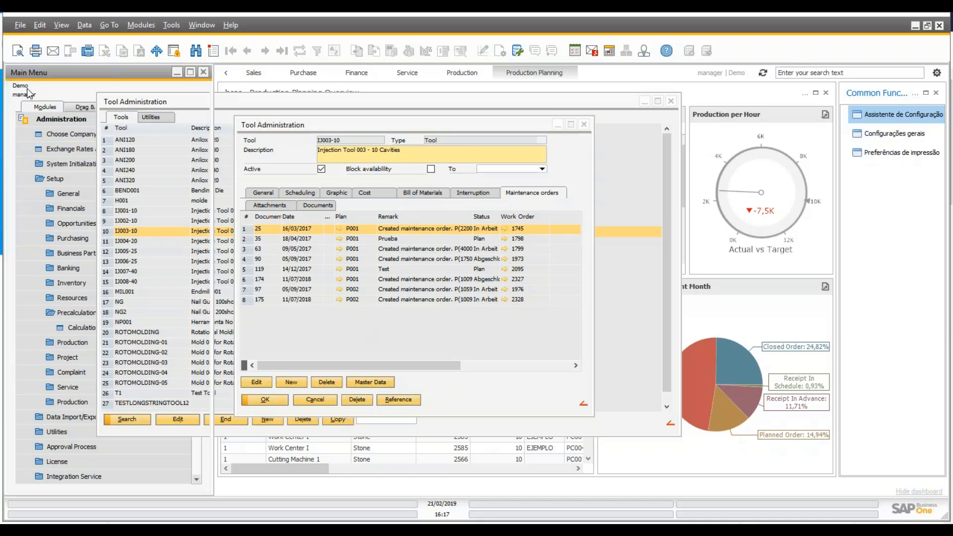
click(51, 117)
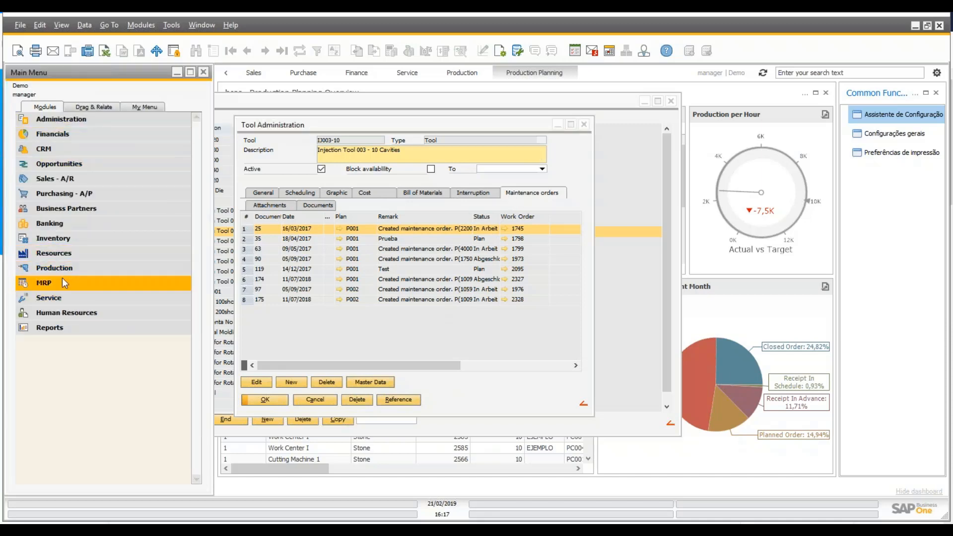
click(66, 298)
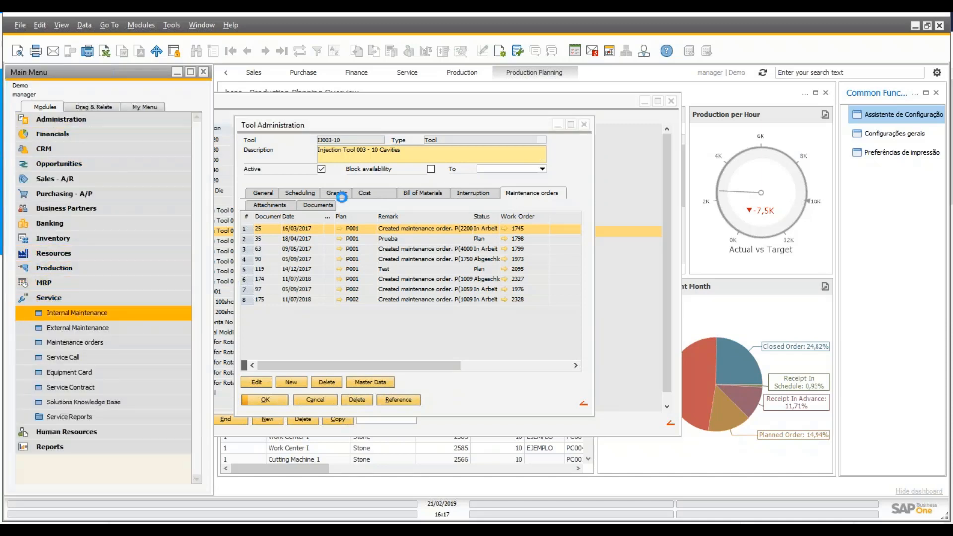
click(139, 311)
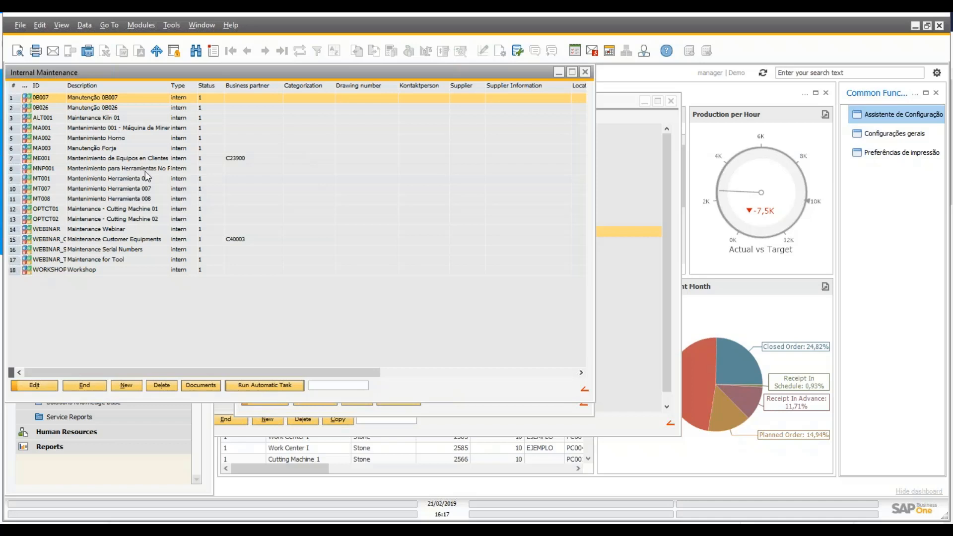
click(144, 188)
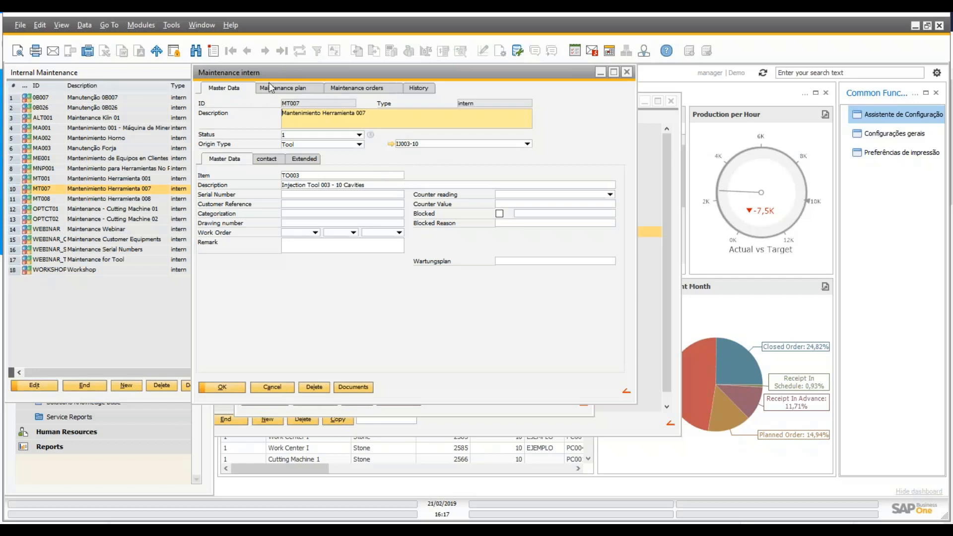
Step: Review the available origin types and the selectable tools for maintenance record MT007
click(298, 144)
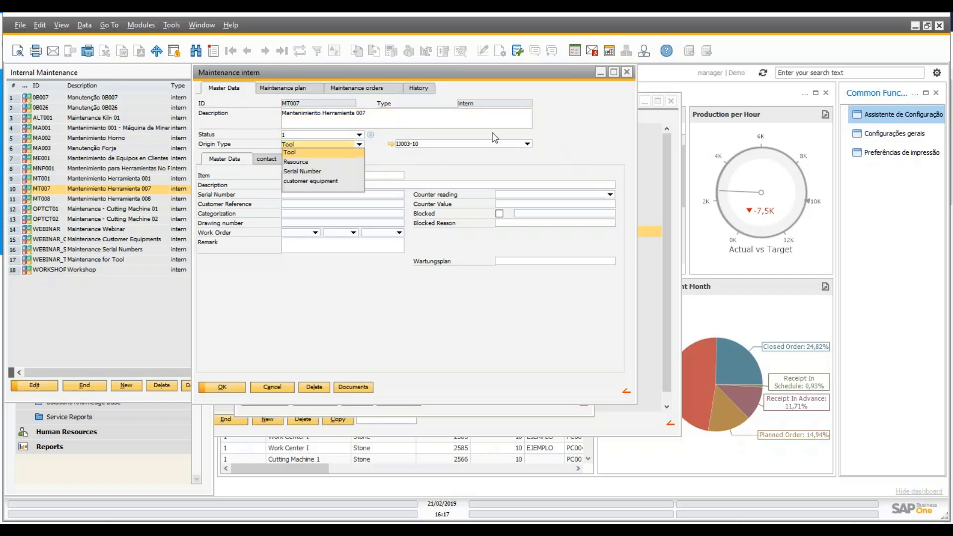
click(528, 144)
click(531, 146)
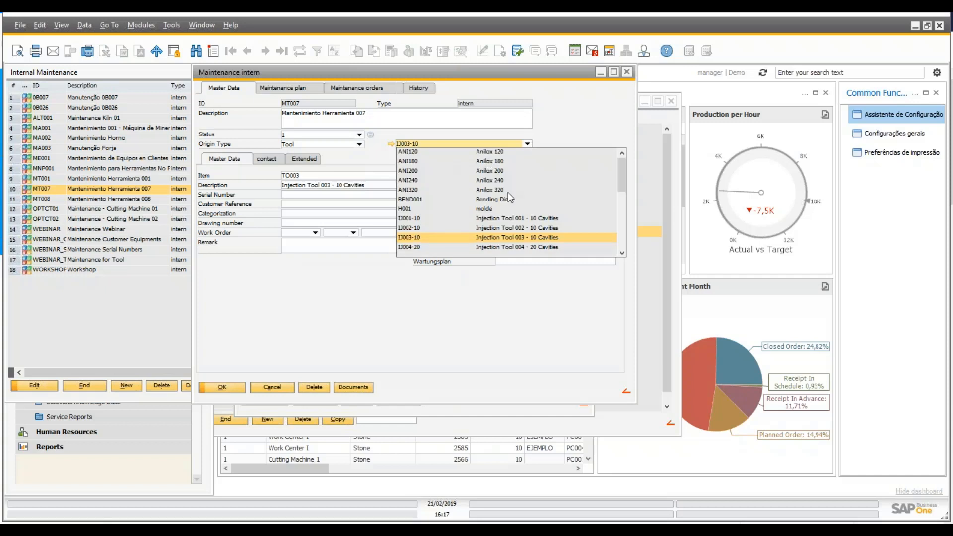
click(400, 106)
Step: Open maintenance plan P001 of record MT007 and examine its scheduling calendar, master data and history
click(278, 88)
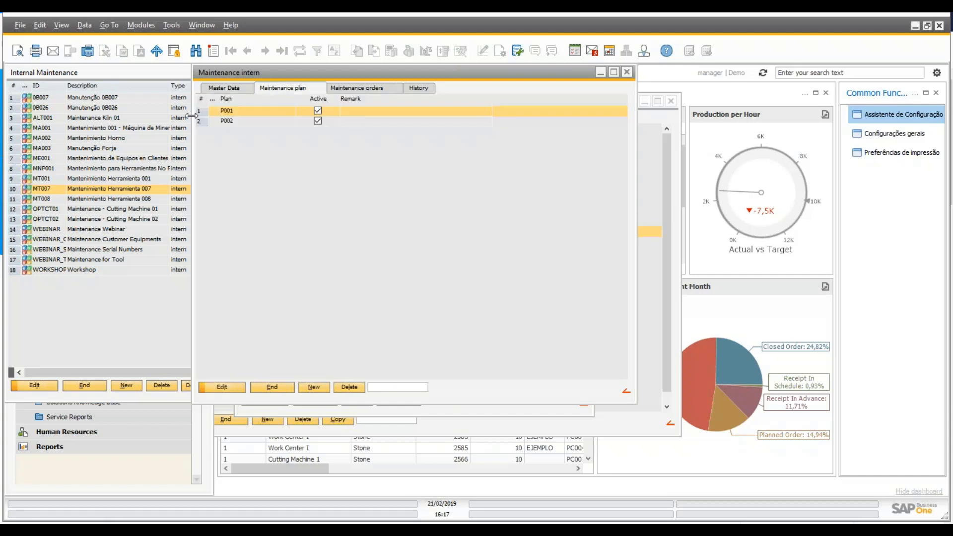
double_click(227, 113)
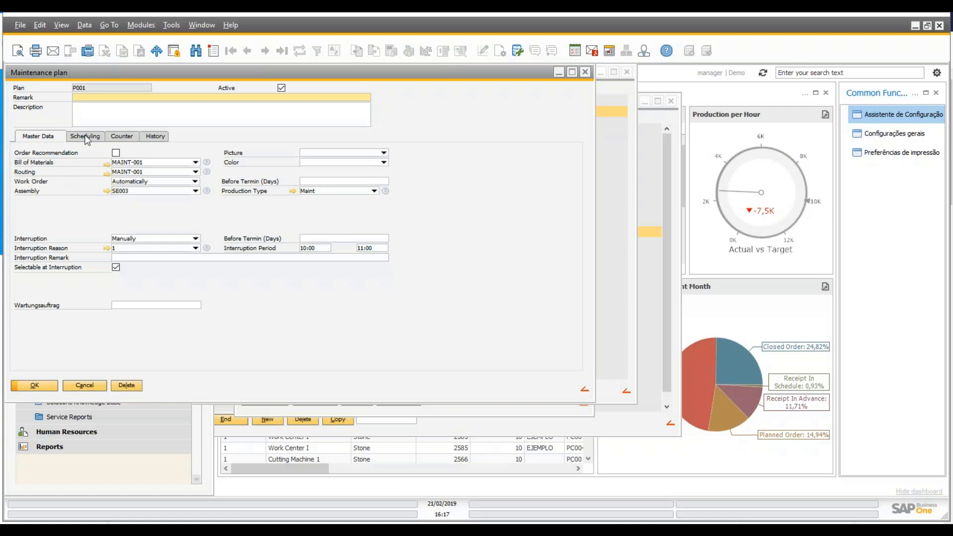
click(86, 137)
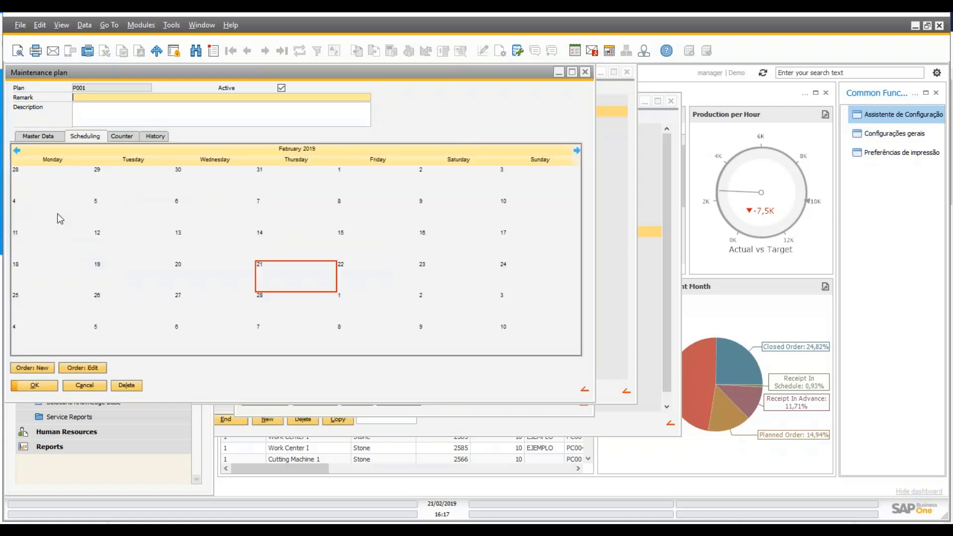
click(32, 139)
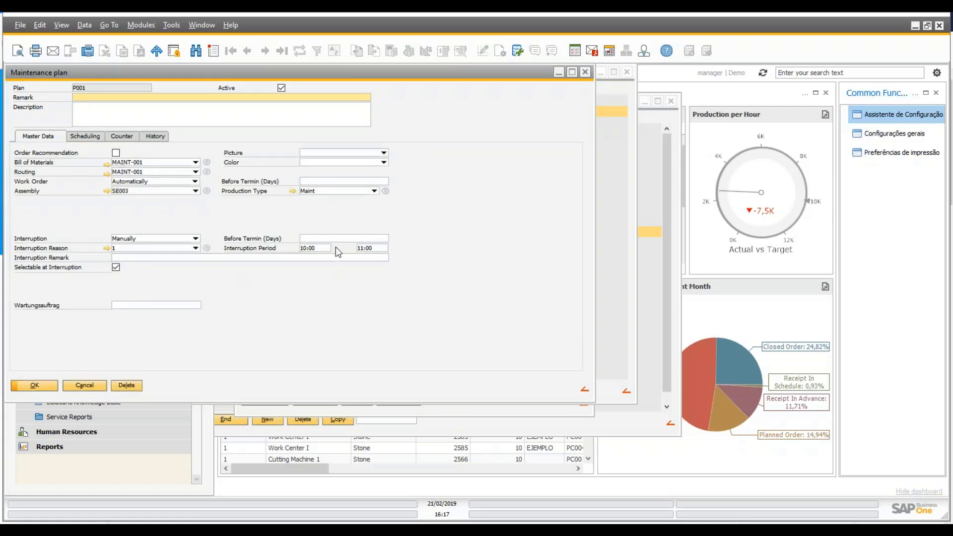
click(149, 137)
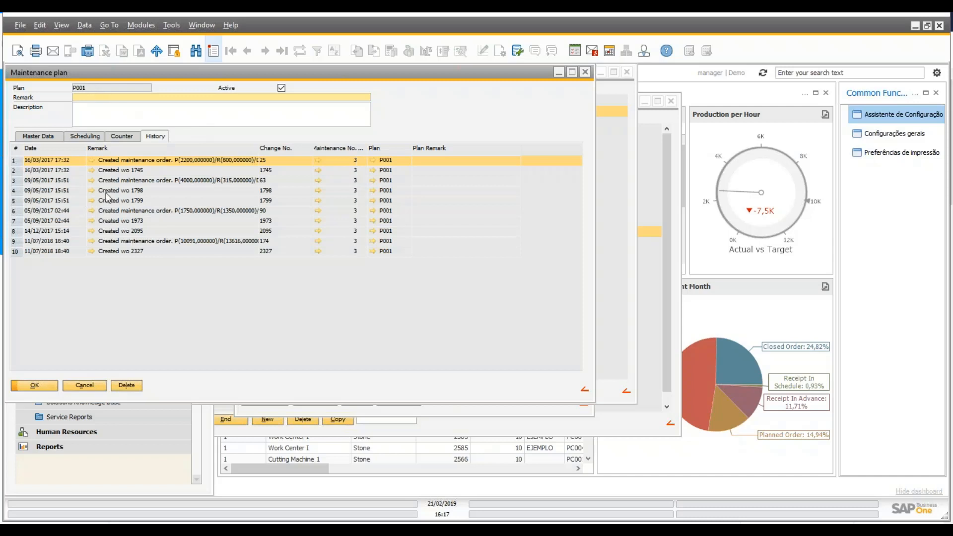
Step: Close maintenance plan P001, maintenance record MT007 and the internal maintenance list
click(85, 385)
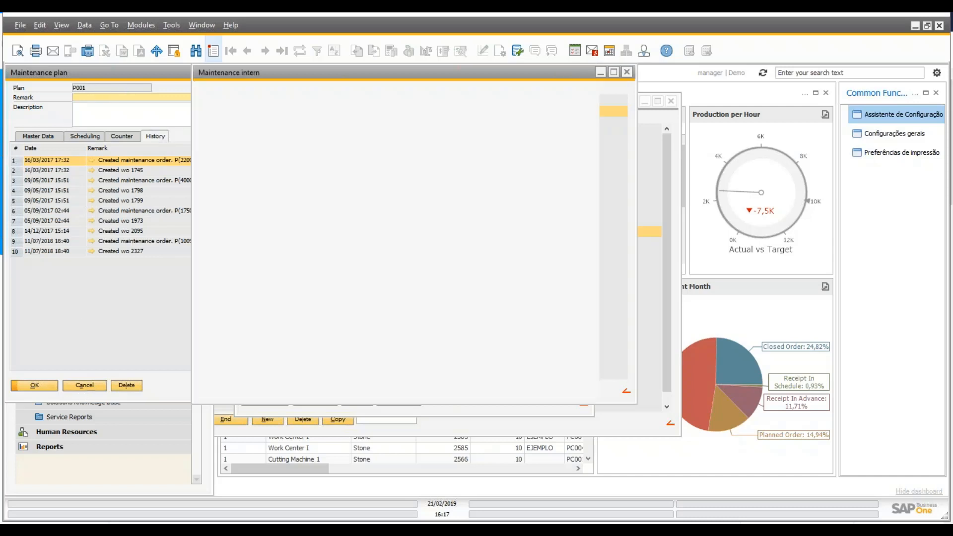
click(261, 382)
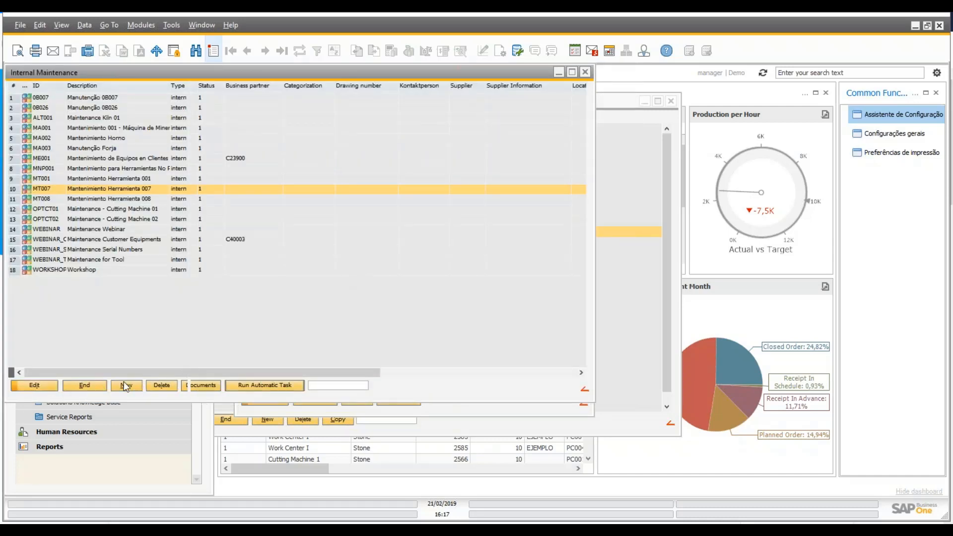
click(89, 386)
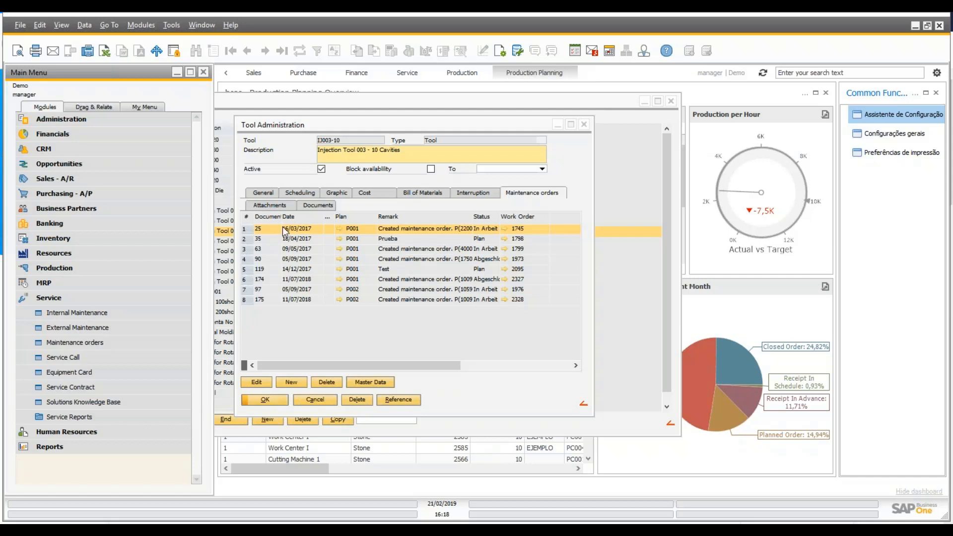
Step: View the attachments and documents of tool IJ003-10, then examine the new document form and cancel it
click(272, 206)
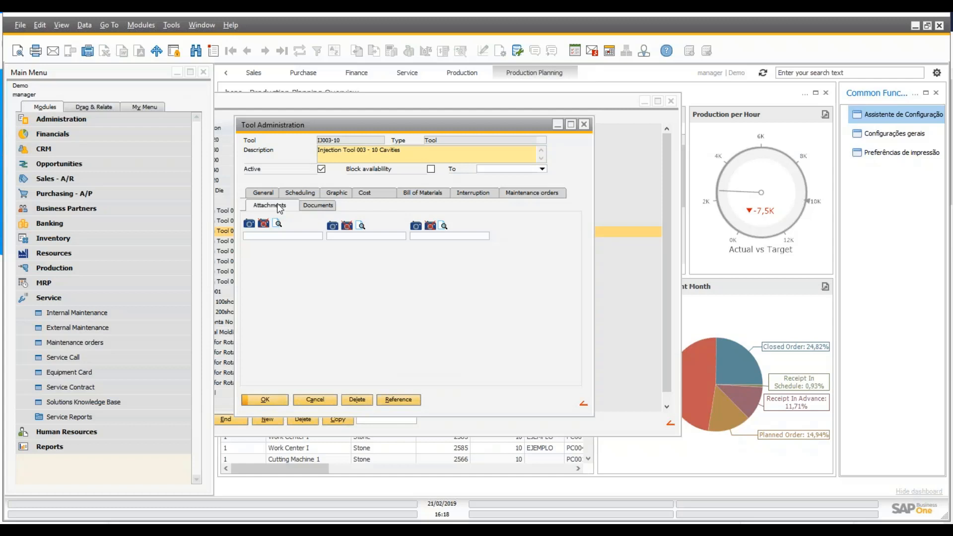
click(306, 205)
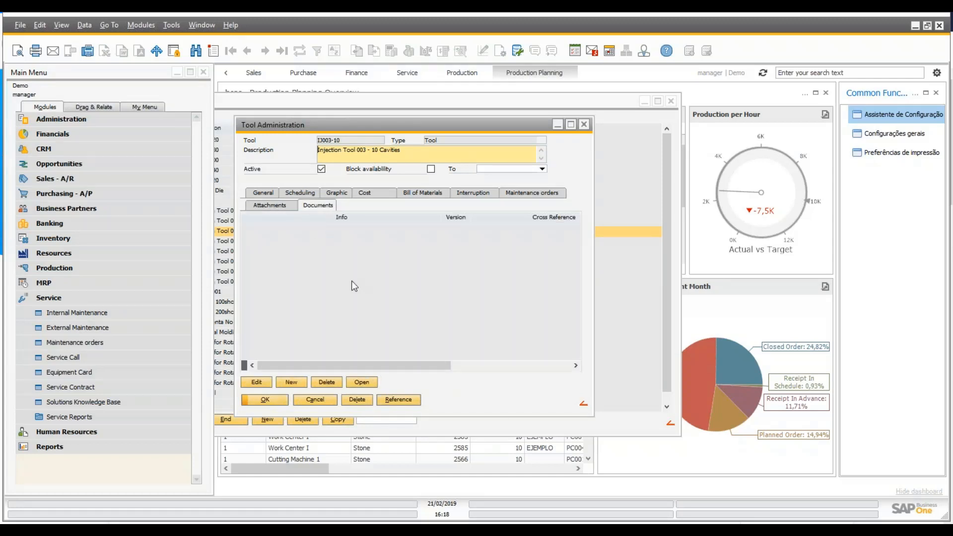
click(294, 381)
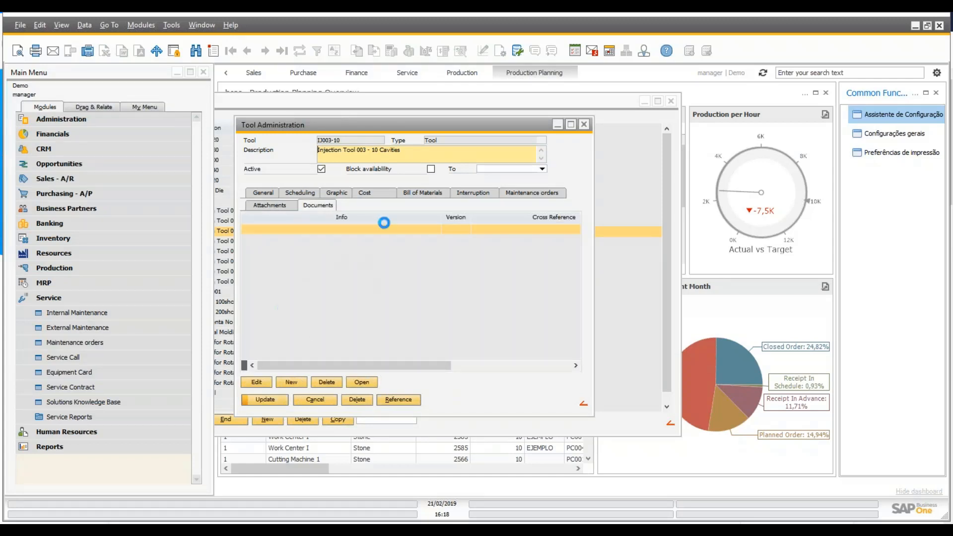
click(445, 270)
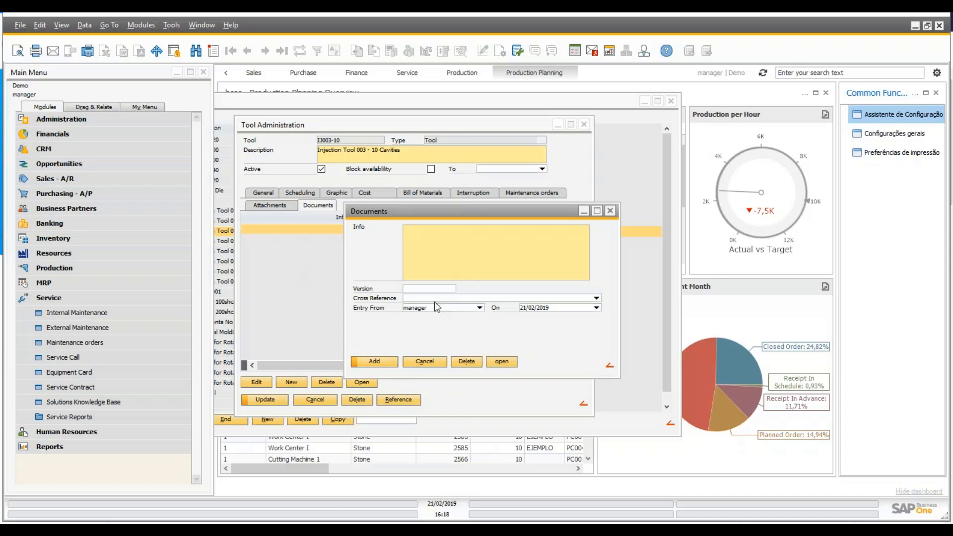
click(431, 289)
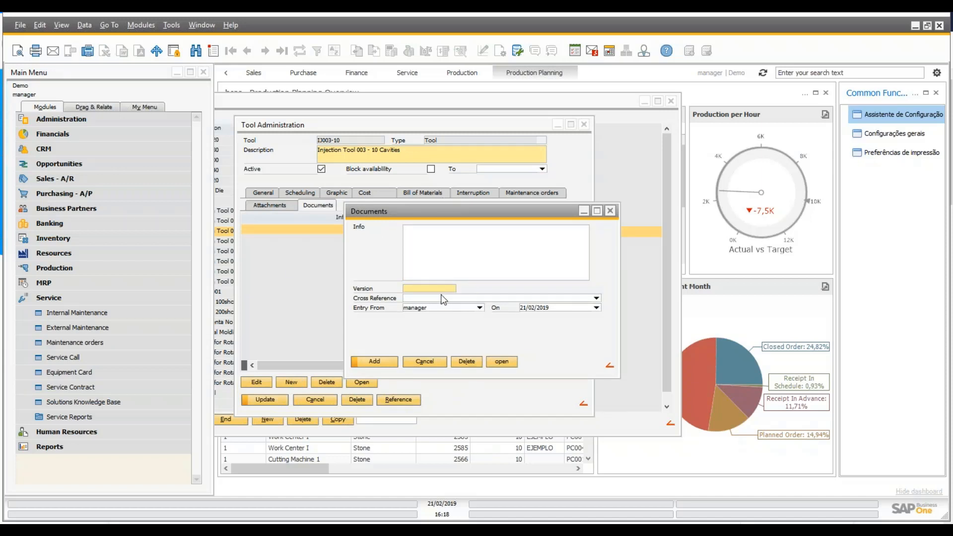
click(420, 363)
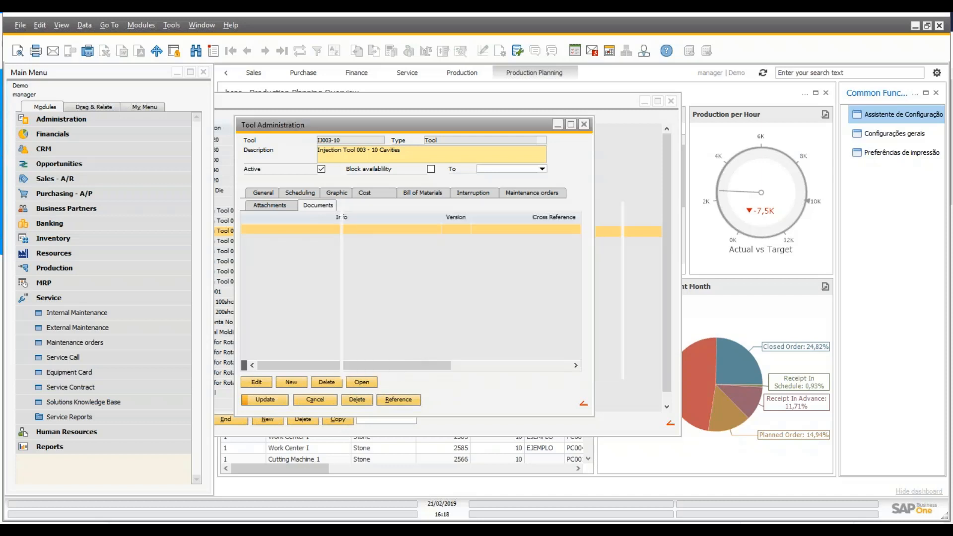
Step: Cancel the tool record, recheck the general data of IJ003-10, and close Tool Administration
click(314, 400)
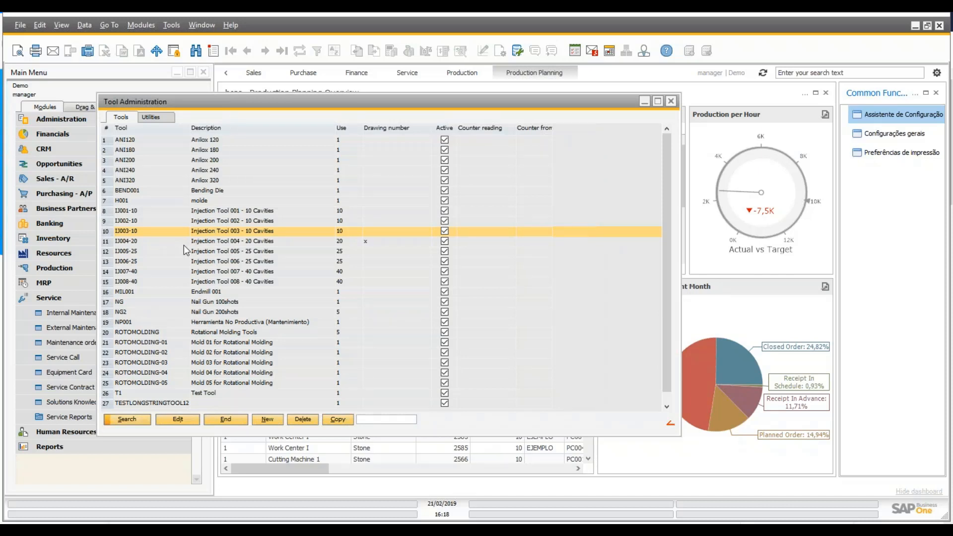
double_click(195, 233)
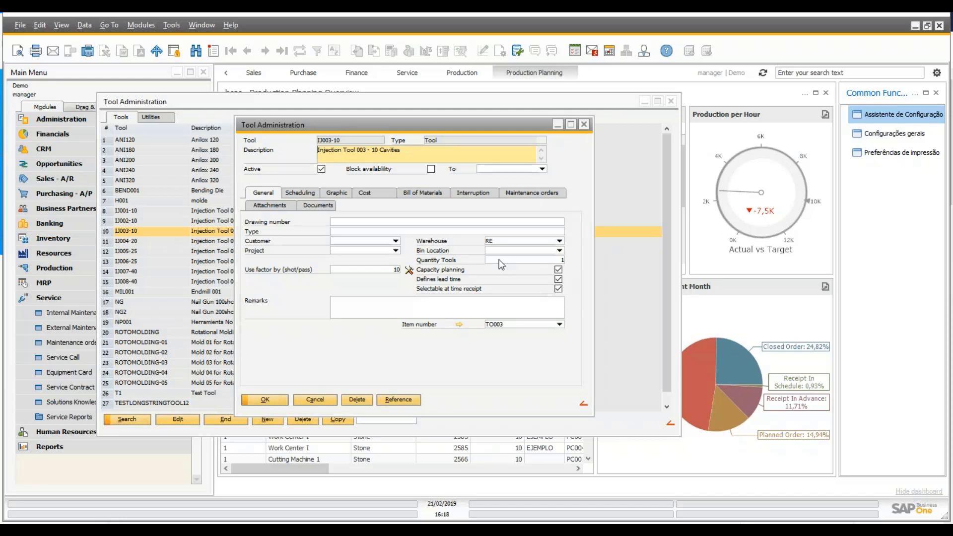
click(325, 400)
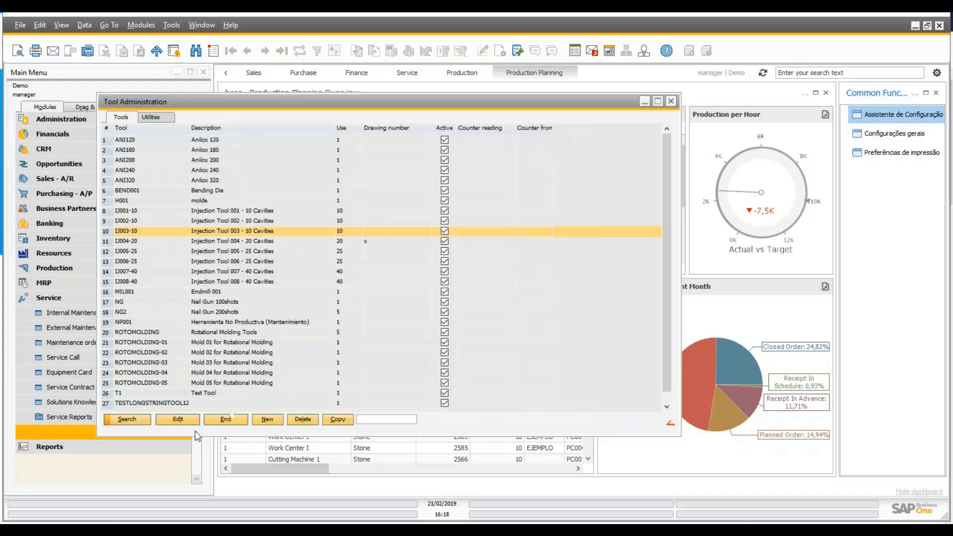
click(225, 420)
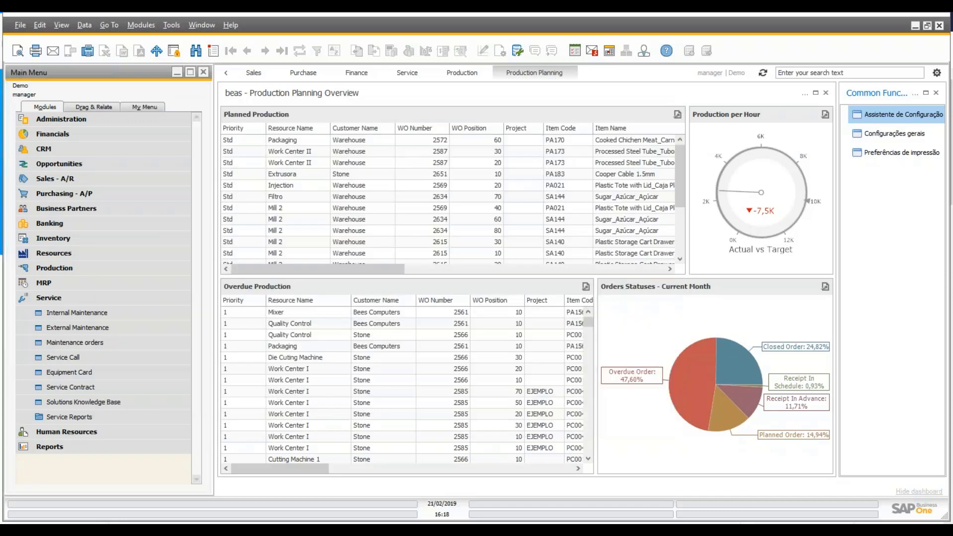
Step: Open the production work orders and expand work order 2657 and its position 10, PA021
click(97, 267)
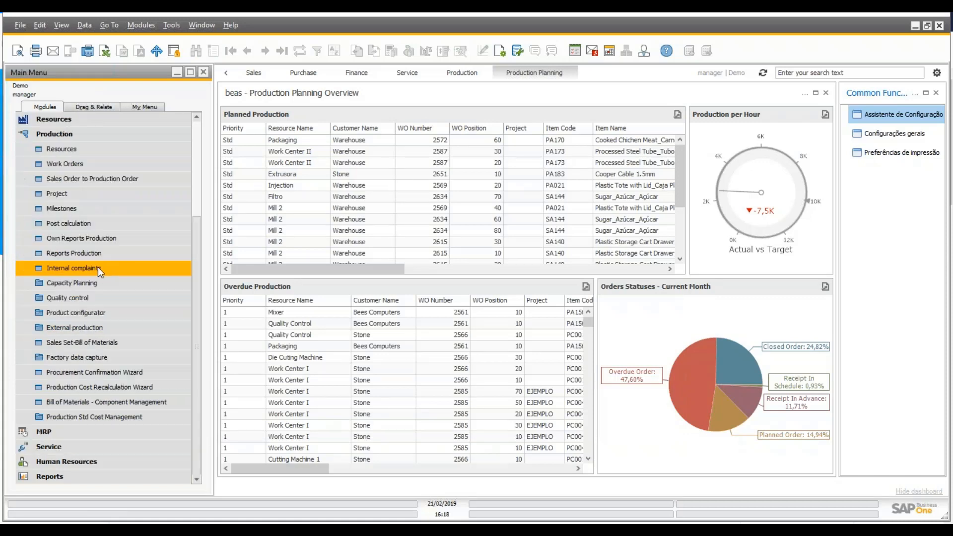
click(102, 164)
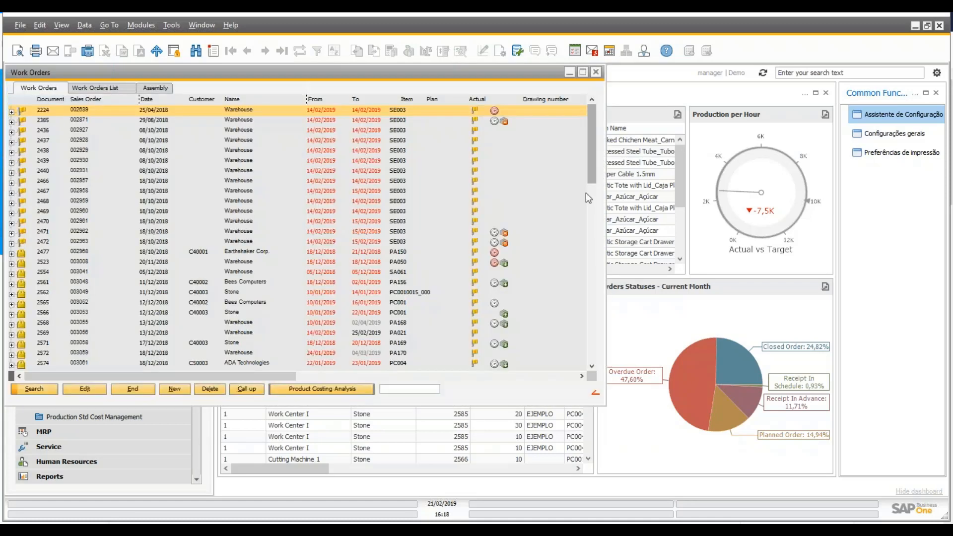
drag(592, 176, 595, 365)
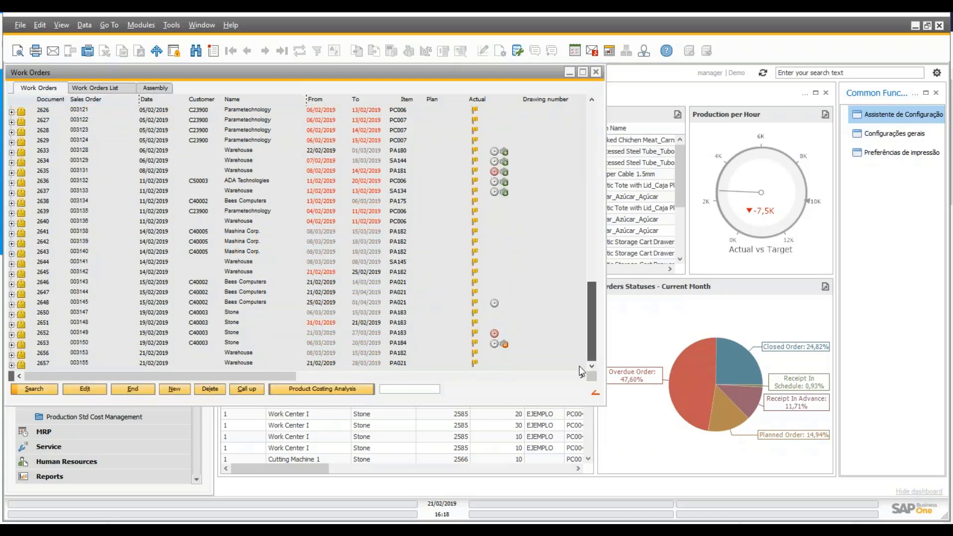
click(11, 365)
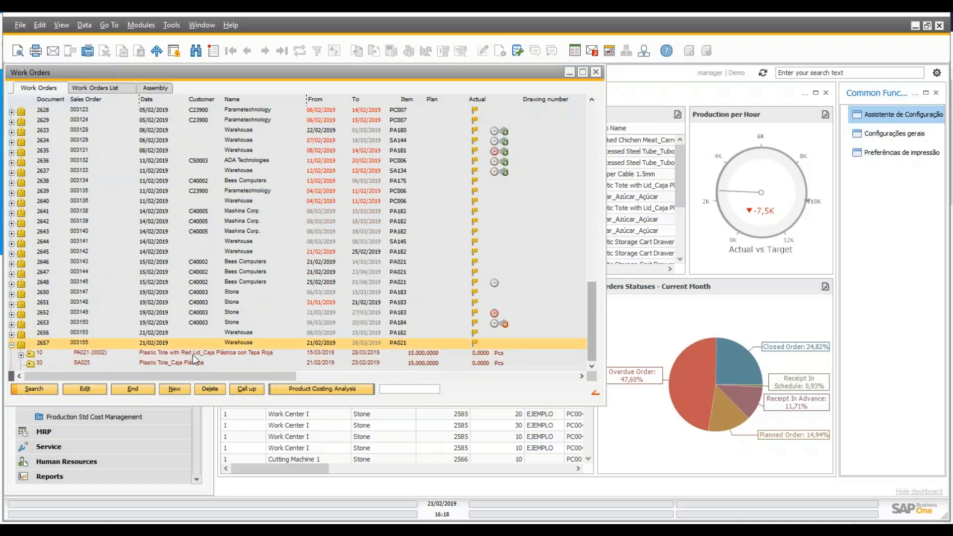
click(208, 360)
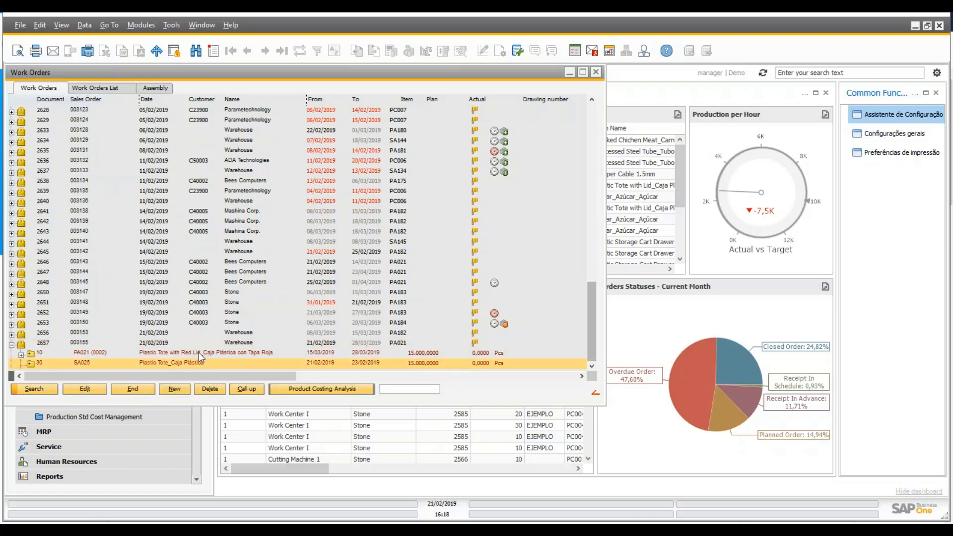
click(198, 353)
click(21, 355)
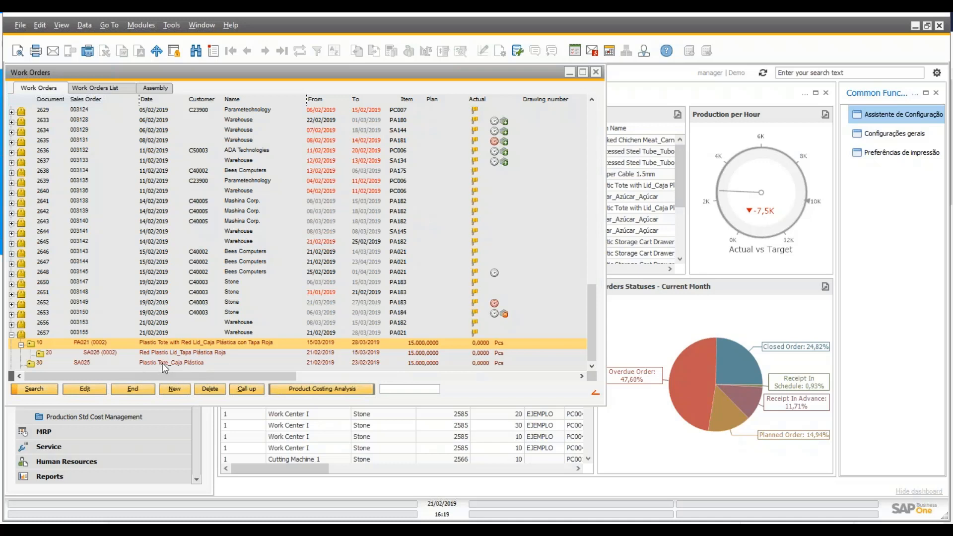
Step: Expand positions 20 (SA026) and 30 (SA025) of work order 2657 to show their materials and operations
click(40, 355)
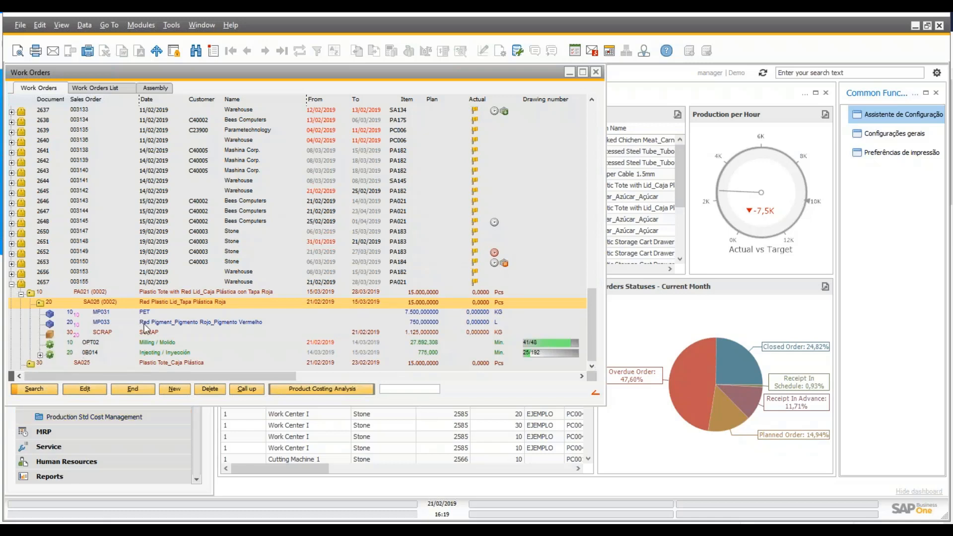
click(68, 361)
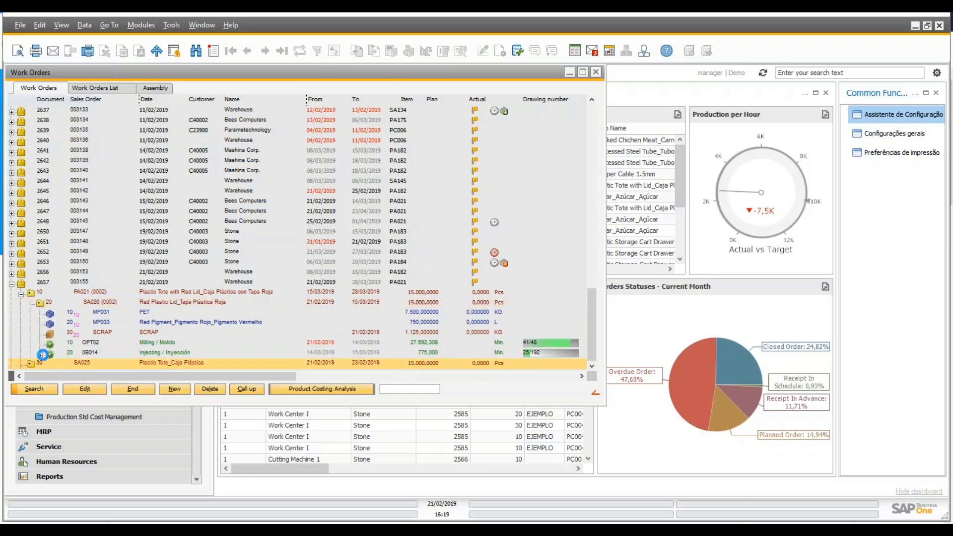
click(31, 361)
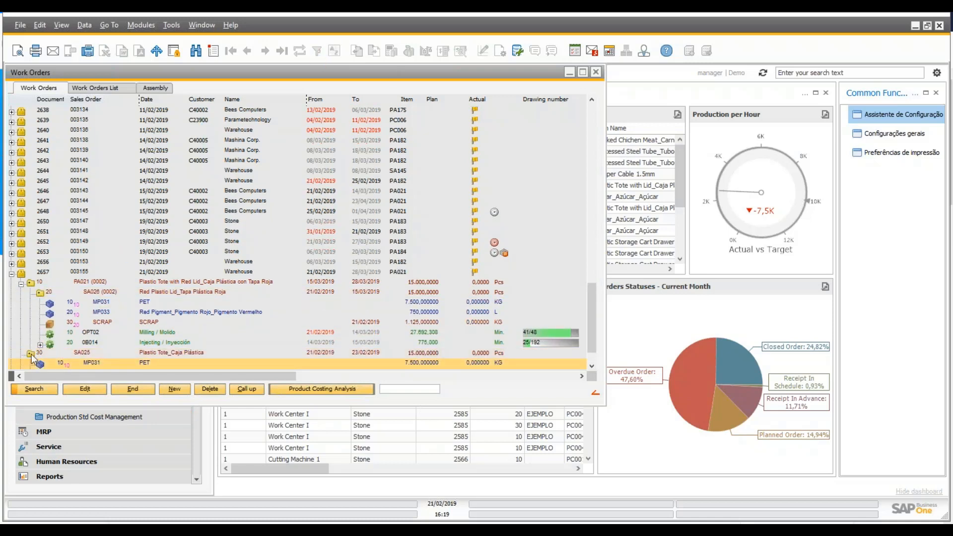
click(592, 357)
scroll(592, 357, down, 1)
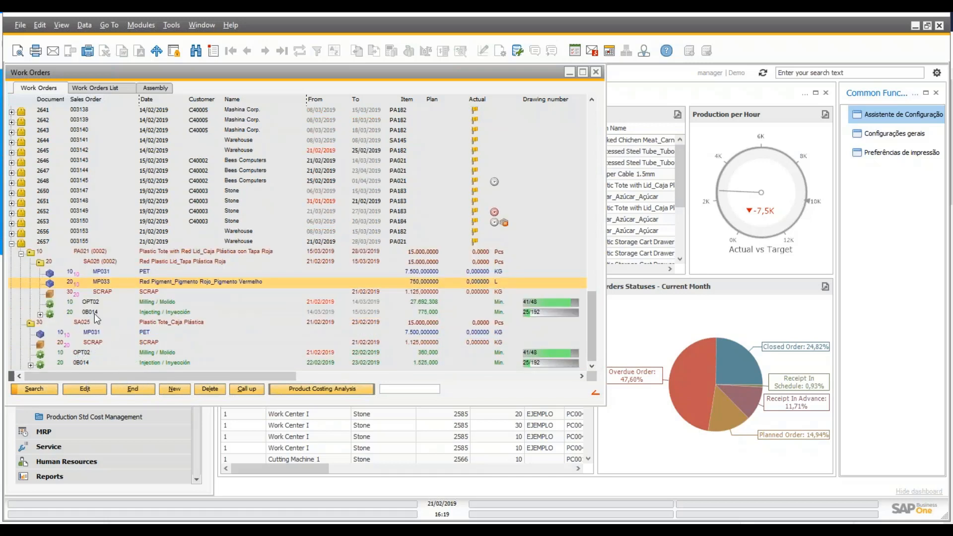
Step: Expand the injection operations of SA025 and SA026 and compare the times of their main and alternative tools
click(31, 366)
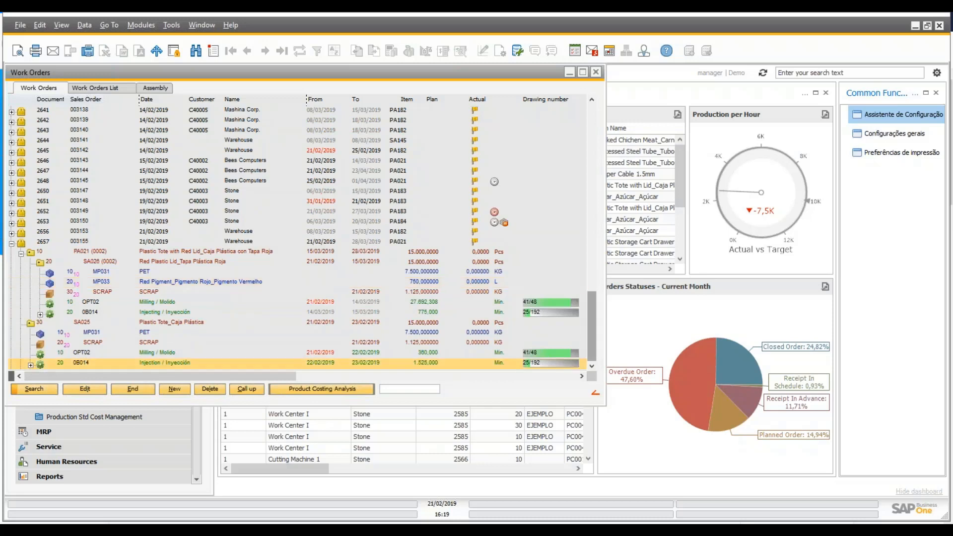
key(Up)
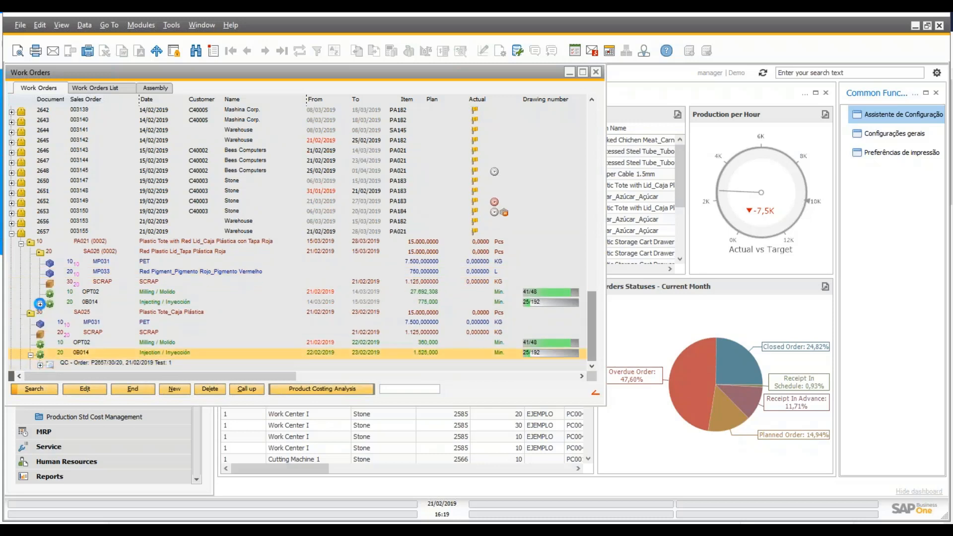
click(40, 304)
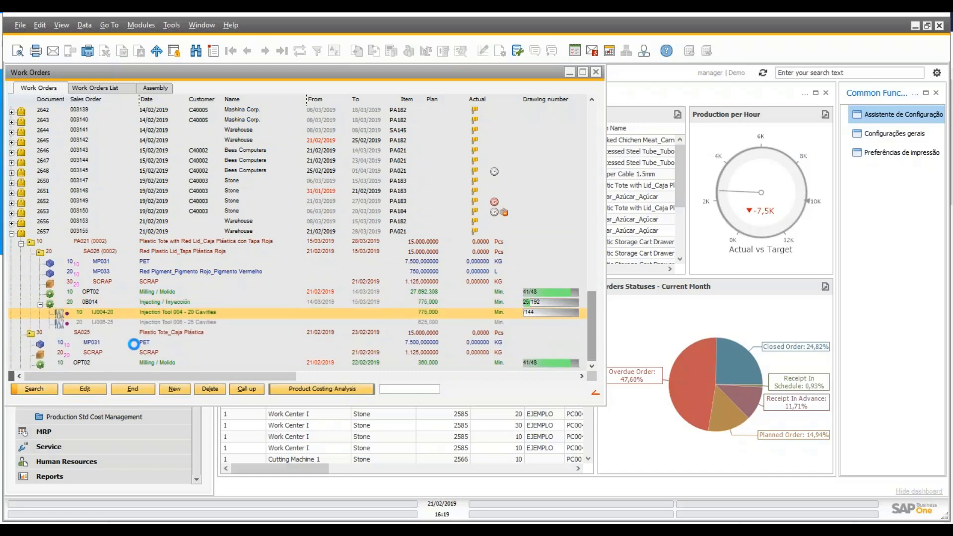
scroll(269, 264, down, 4)
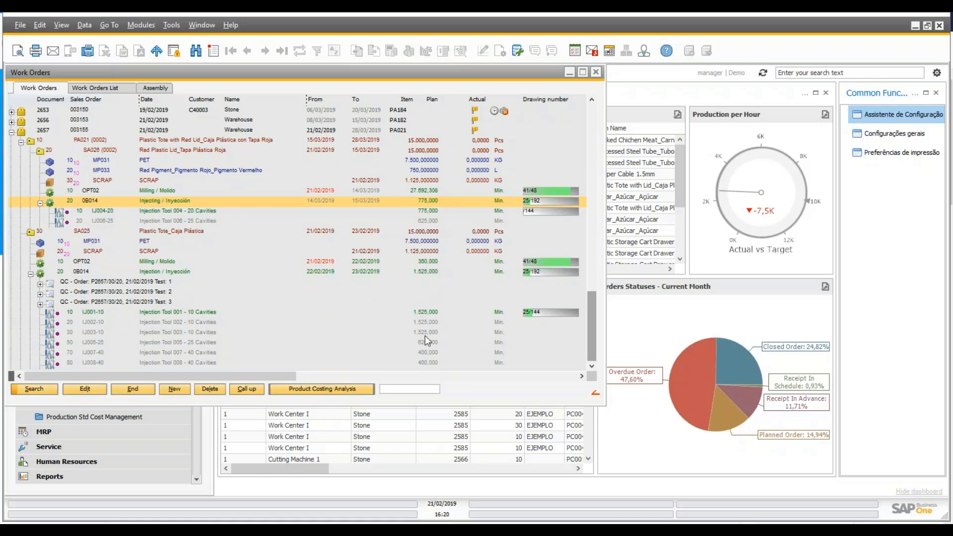
key(Down)
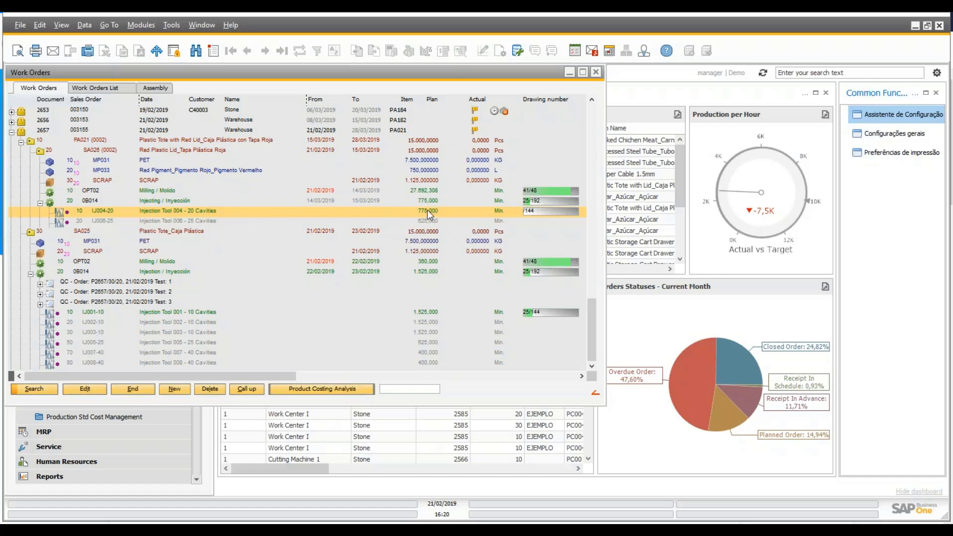
click(184, 222)
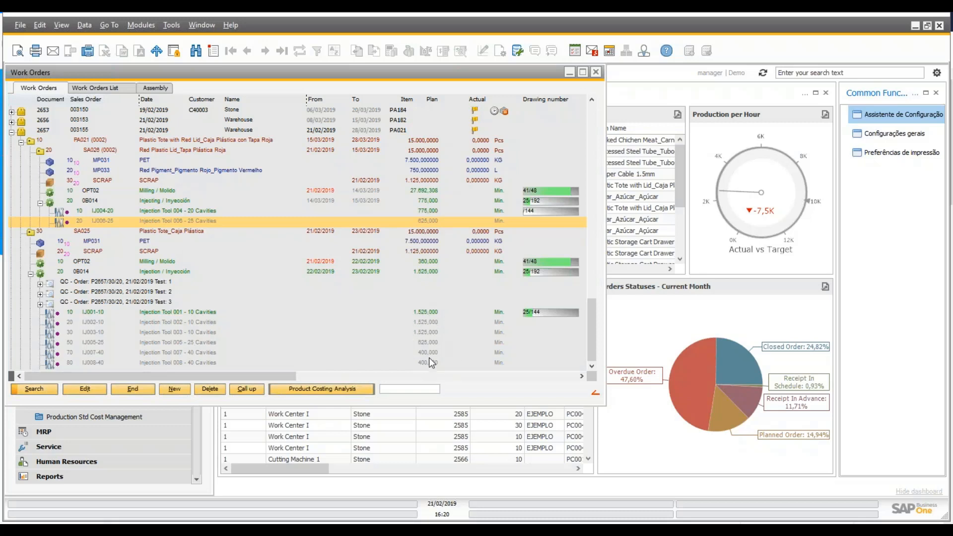
Step: Open work order position 20, go to the item master data of SA026, and view its routing
click(91, 151)
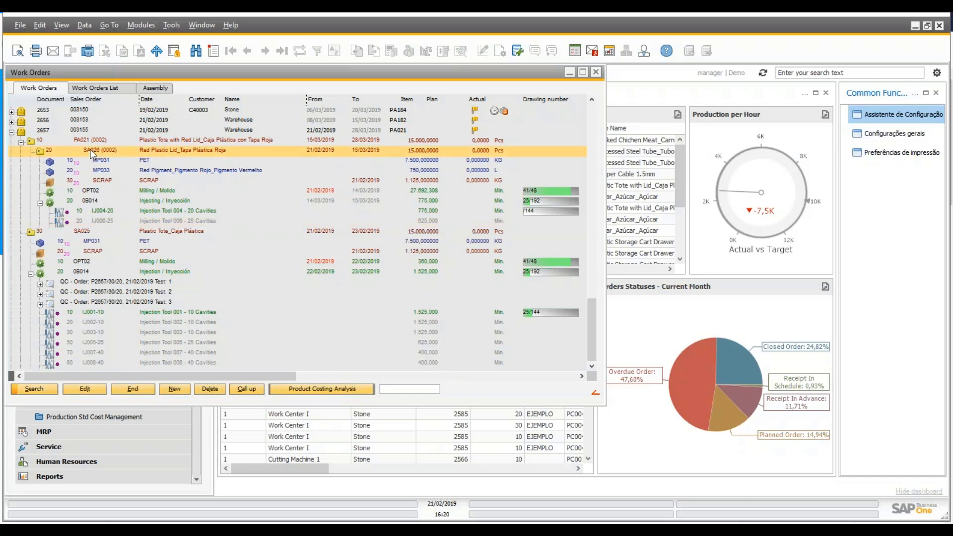
double_click(91, 151)
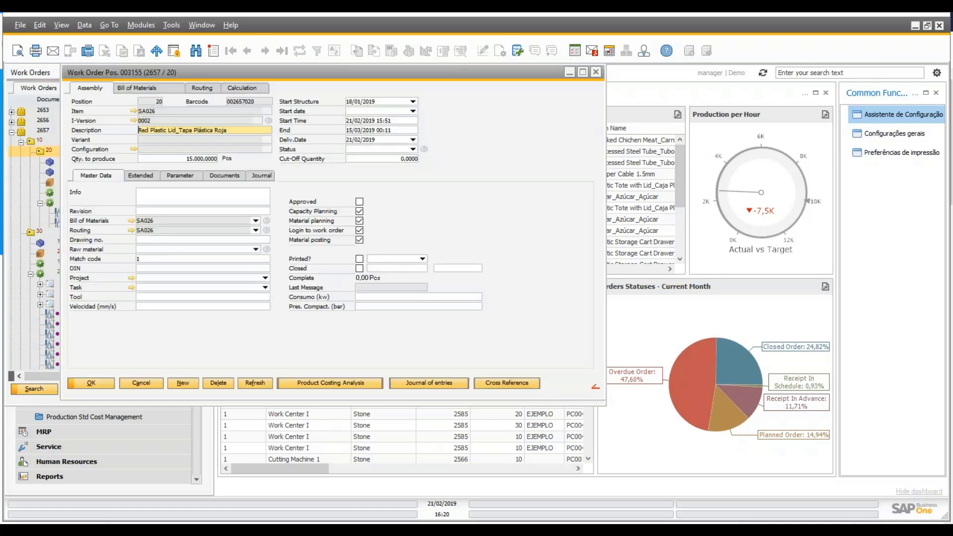
click(133, 110)
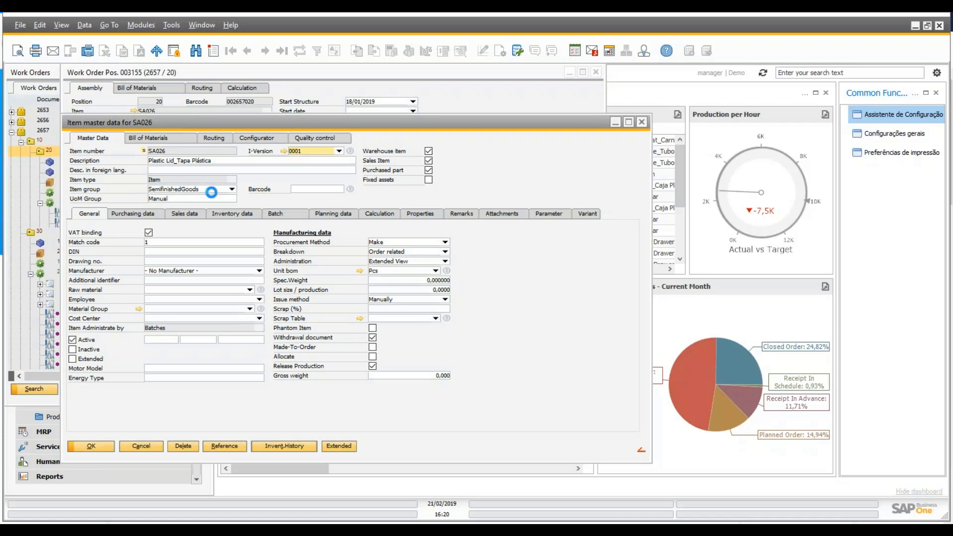
click(213, 138)
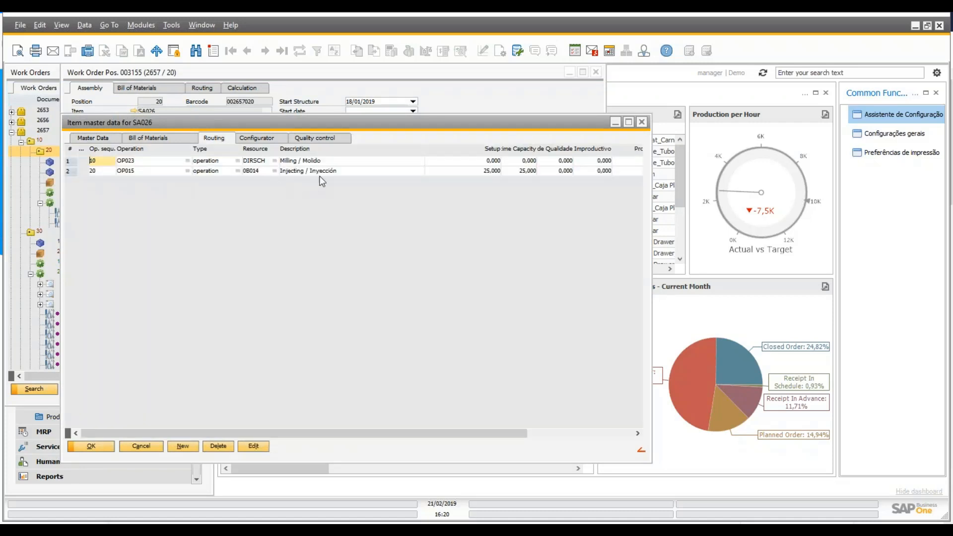
Step: Check the milling operation in the SA026 routing, and open the injecting operation OP015 to view its assigned tools
double_click(293, 162)
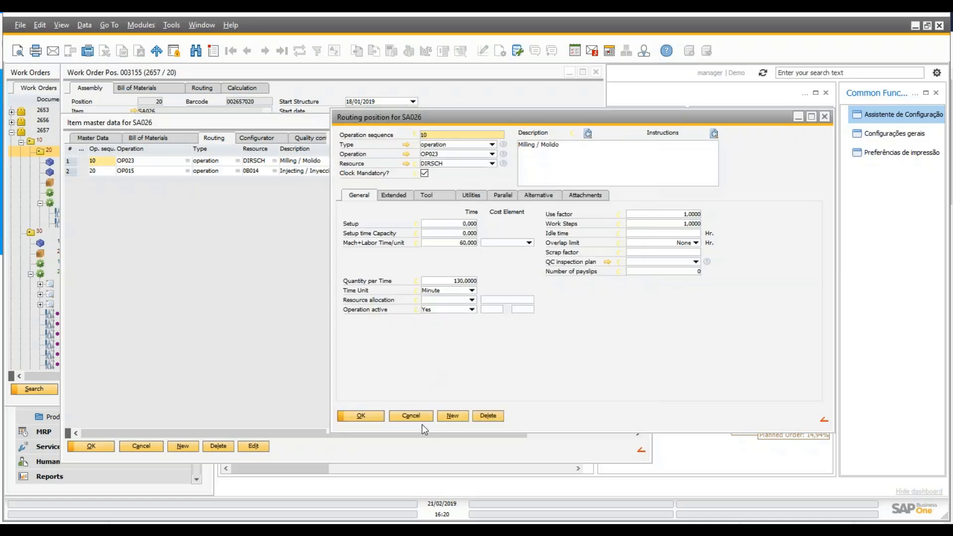
click(414, 417)
click(323, 171)
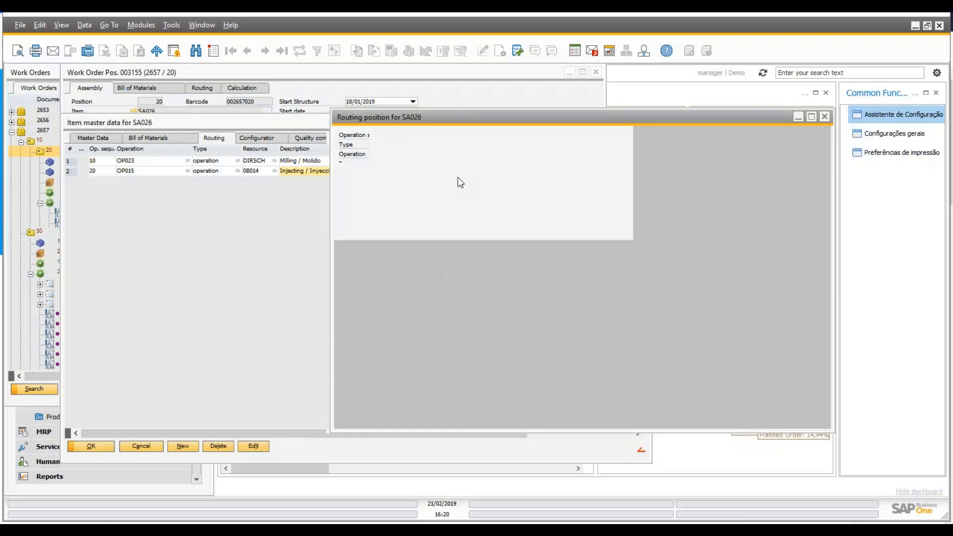
drag(452, 122, 259, 109)
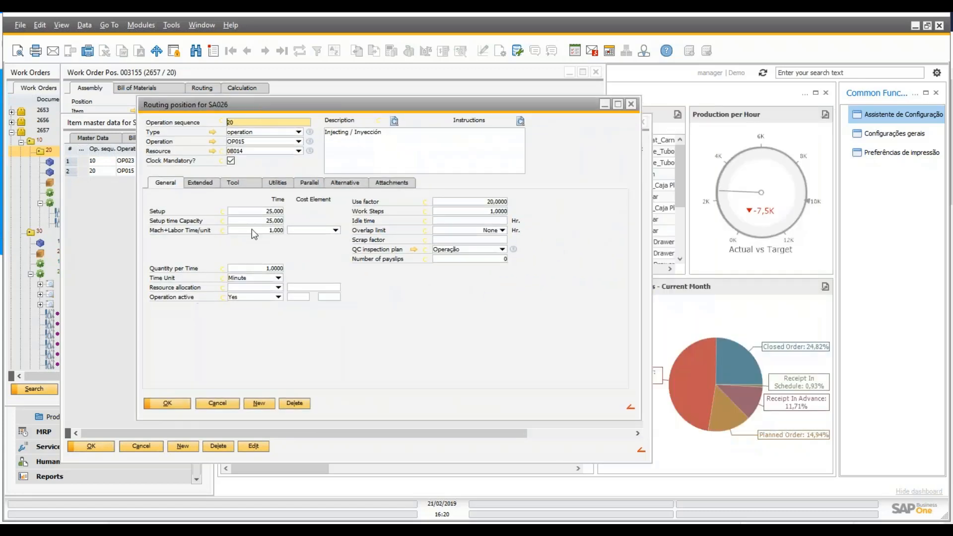
click(248, 185)
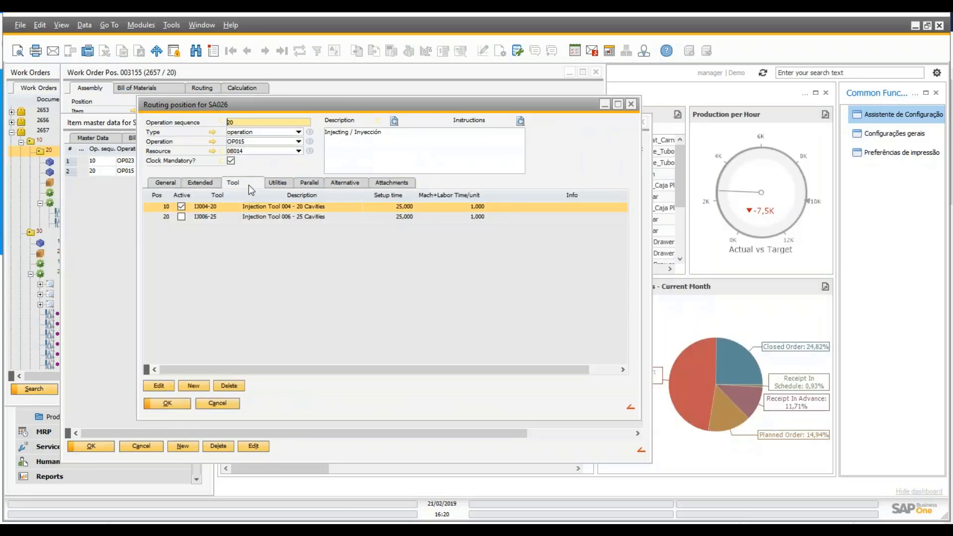
Step: Start a new tool entry for the injecting operation with IJ004-20, Injection Tool 004 - 20 Cavities, and review its general fields
click(191, 388)
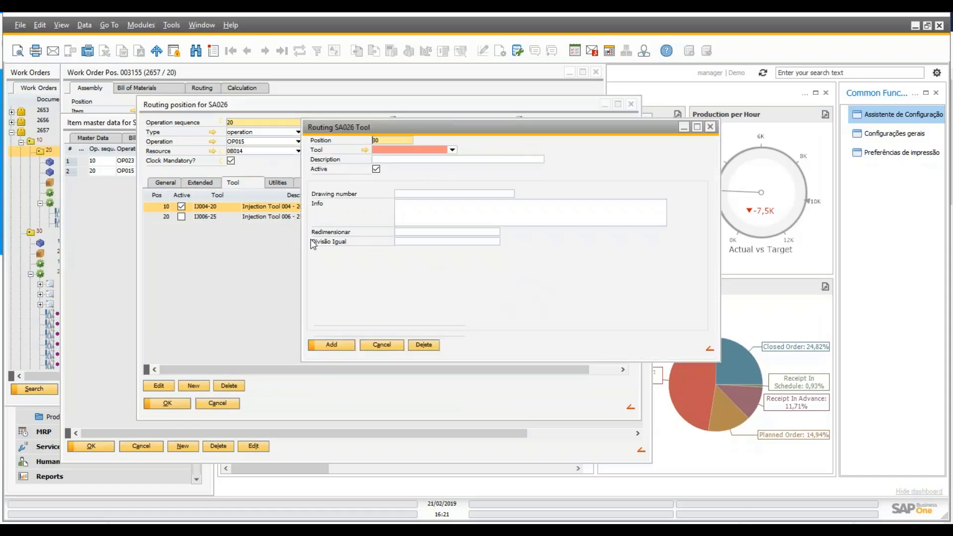
click(452, 149)
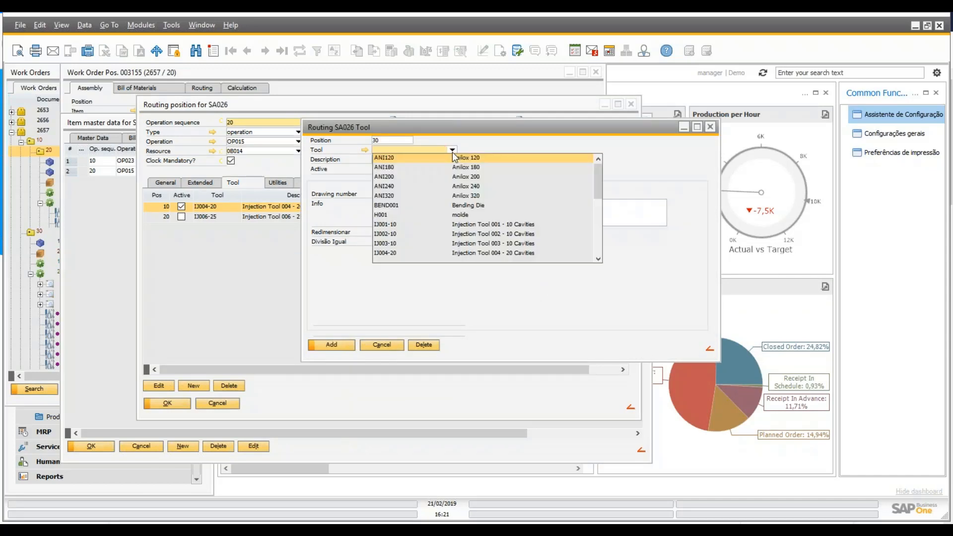
scroll(499, 228, down, 1)
click(504, 227)
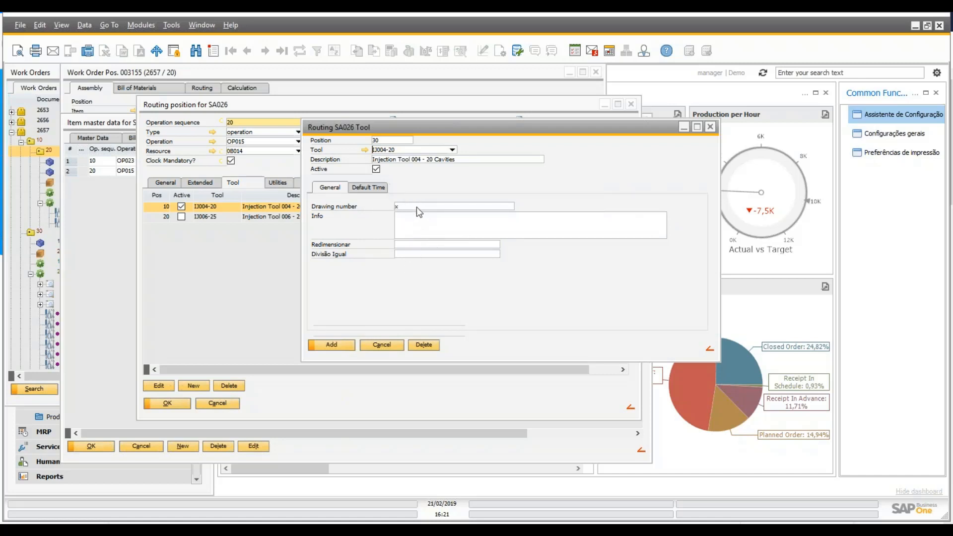
click(446, 236)
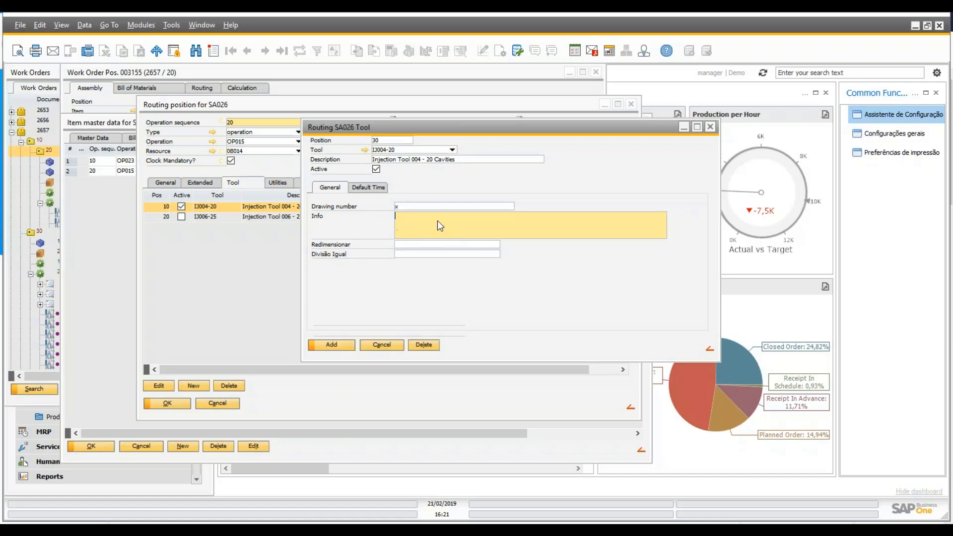
click(445, 244)
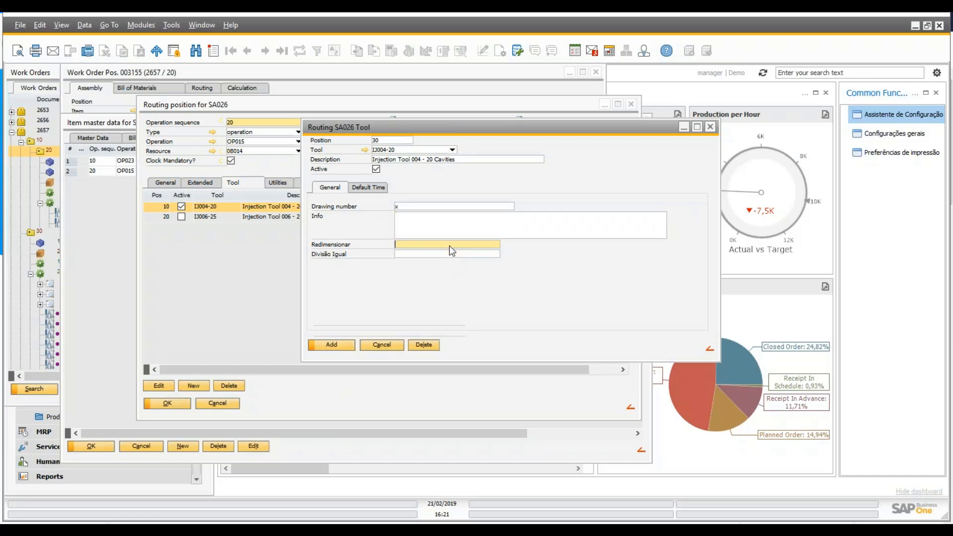
Step: Set the new tool entry's setup time to 25, review its default time fields and time unit options, and discard the entry
click(372, 187)
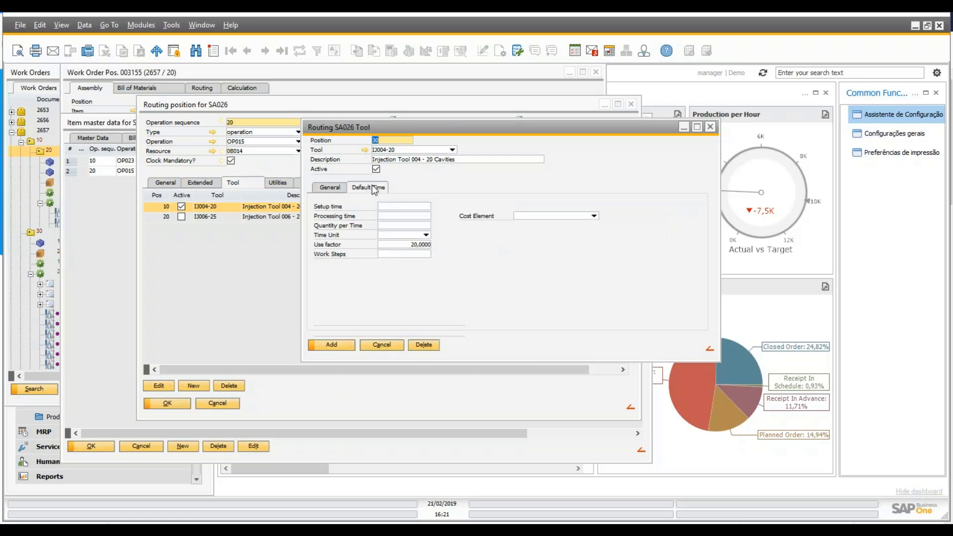
click(422, 215)
click(419, 253)
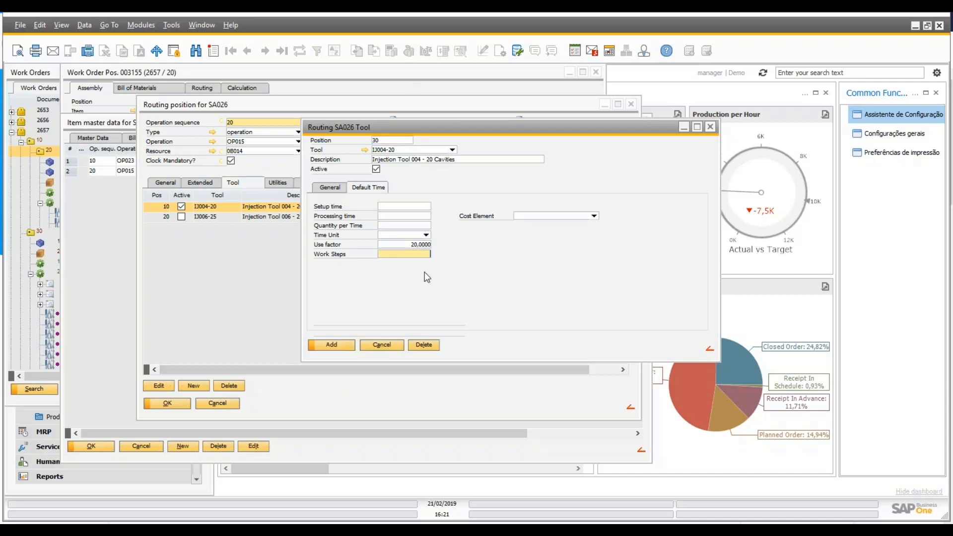
click(427, 207)
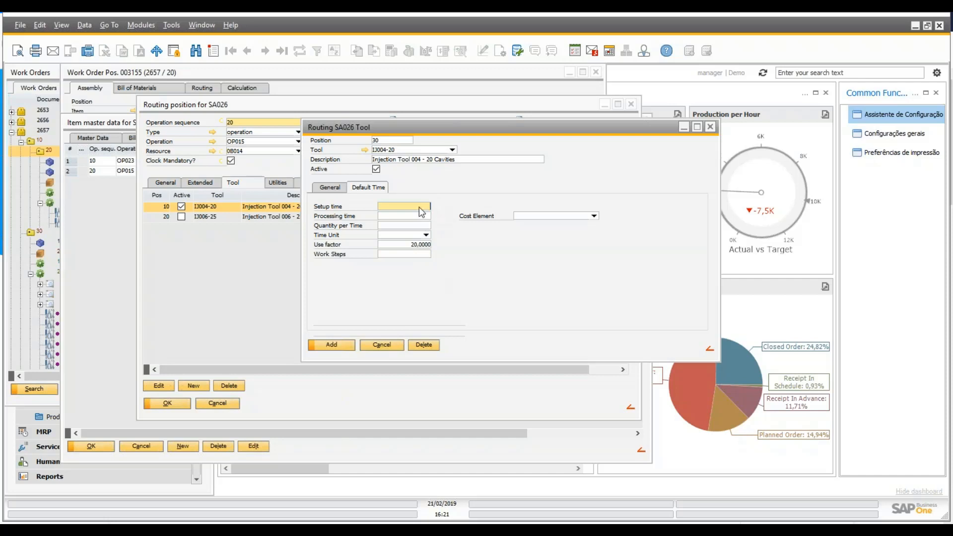
text(25)
key(Tab)
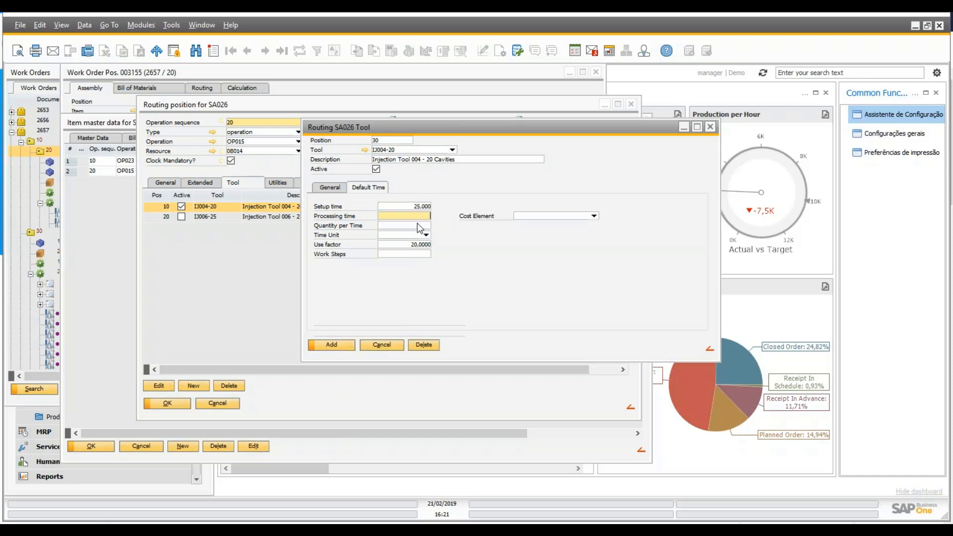
click(416, 225)
click(425, 234)
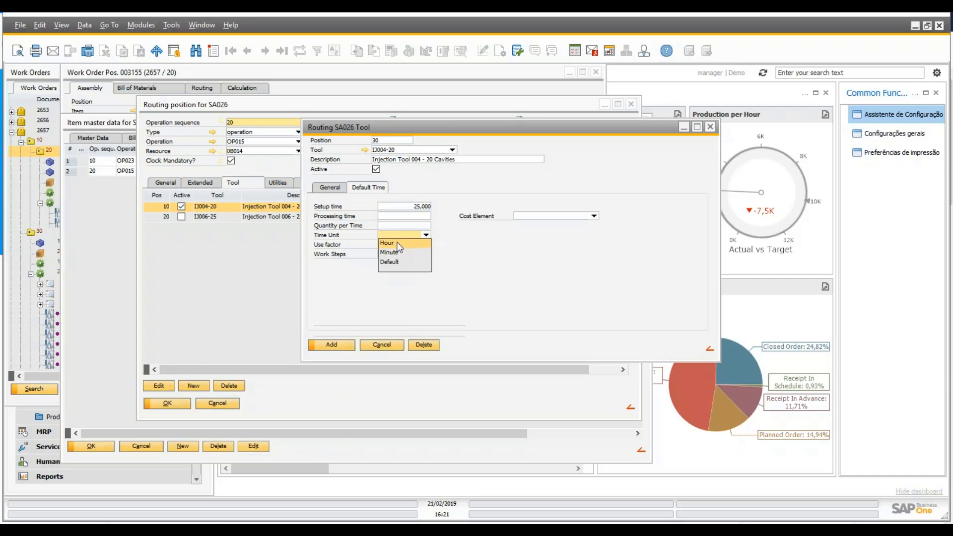
click(442, 306)
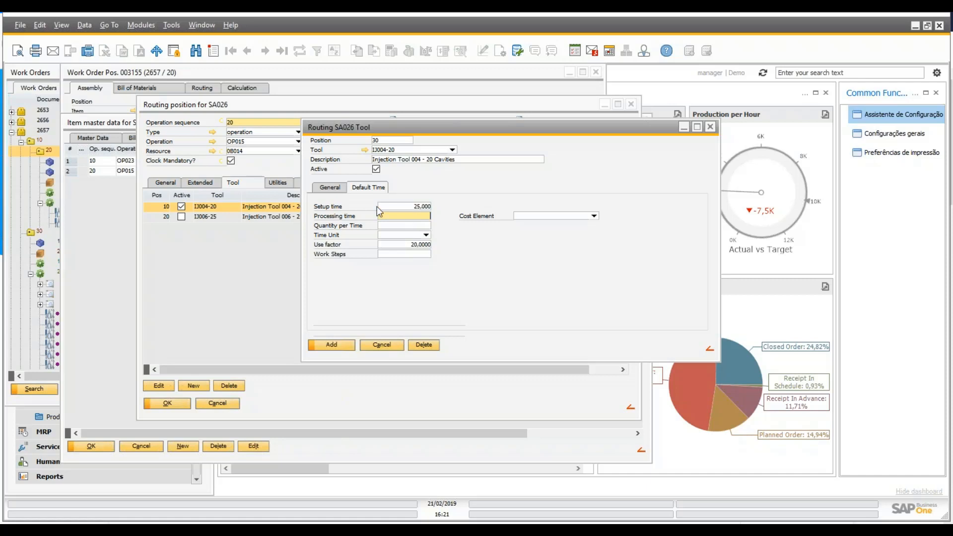
click(374, 346)
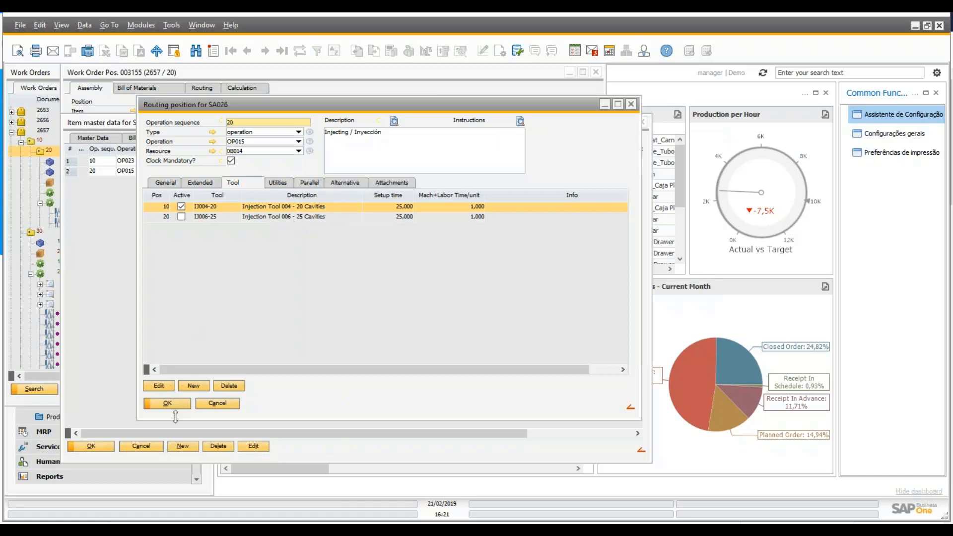
Step: Open tool IJ004-20 at position 10 and examine its default setup time, processing time, quantity per time and use factor
double_click(462, 218)
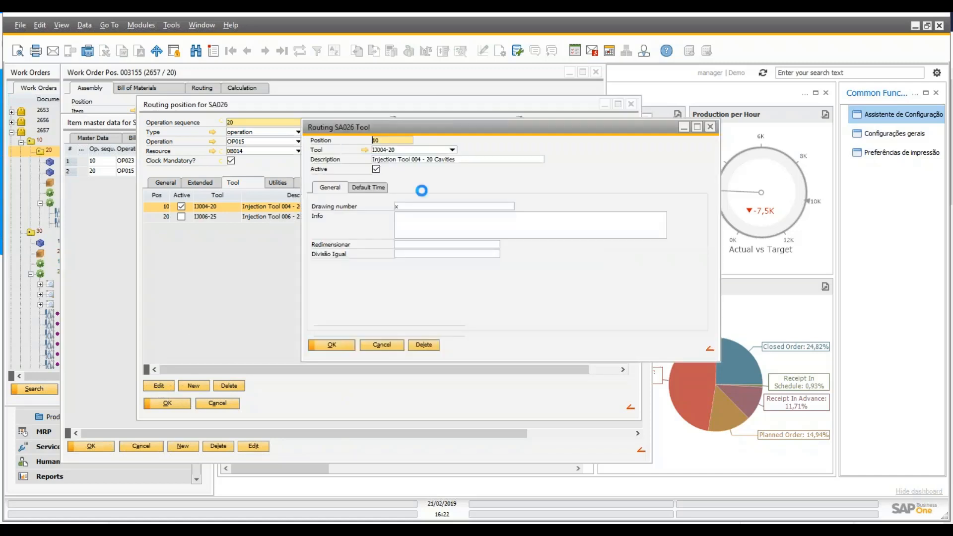
click(367, 187)
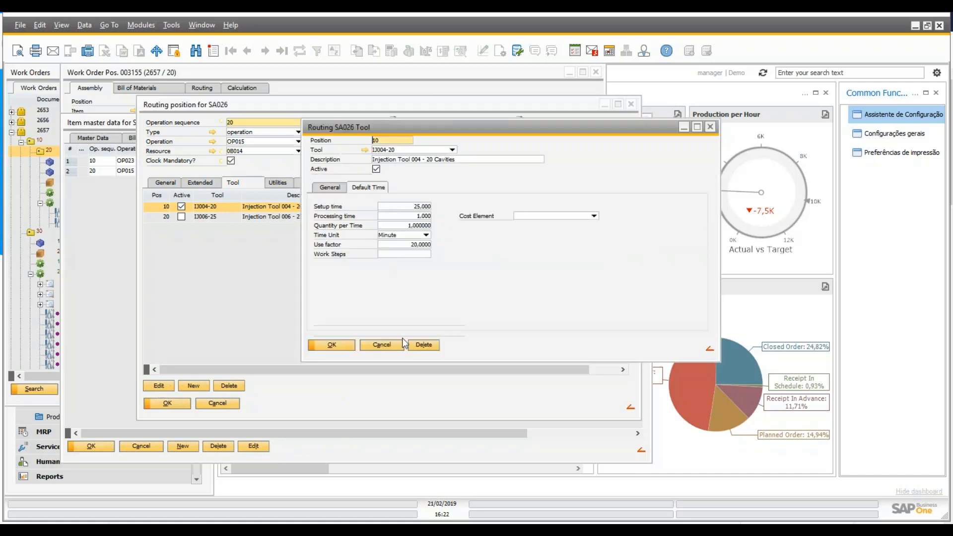
click(406, 216)
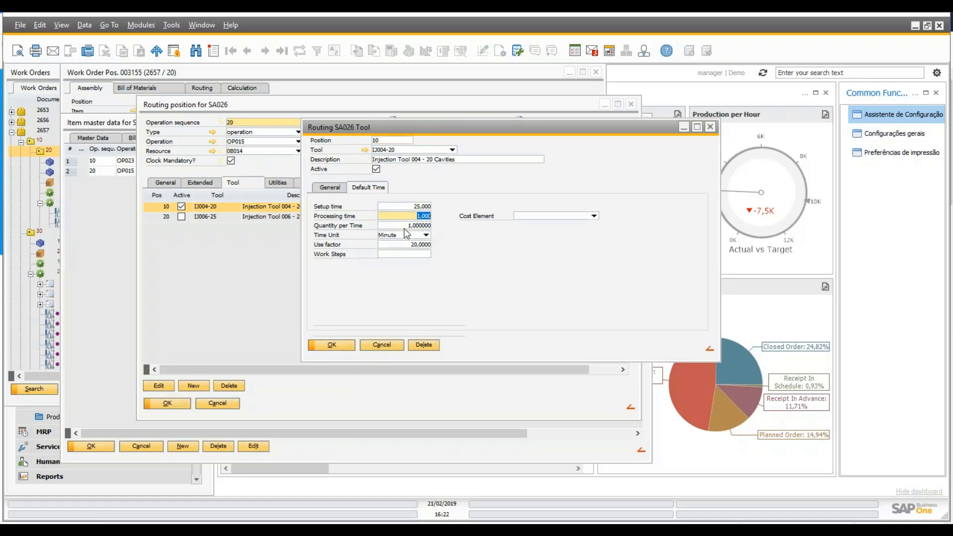
click(397, 225)
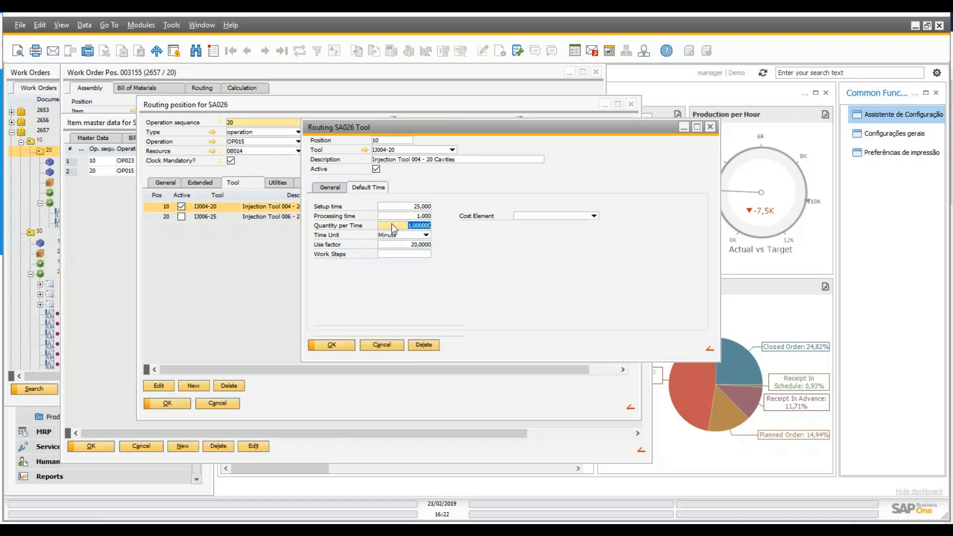
click(420, 247)
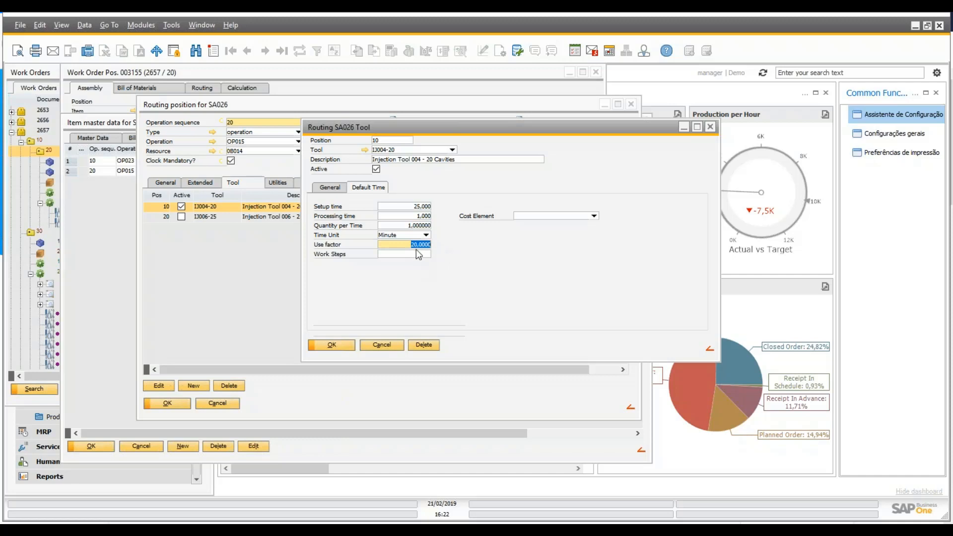
click(415, 210)
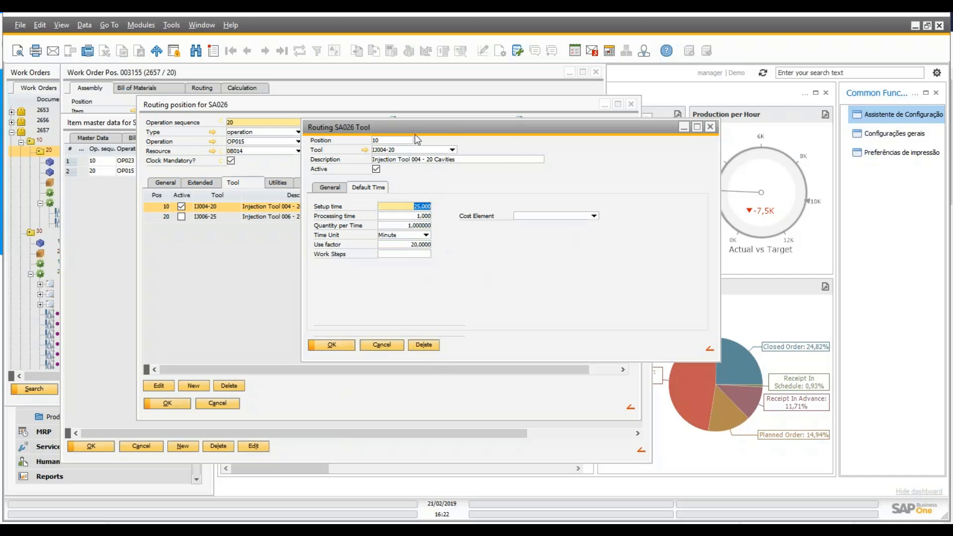
click(422, 217)
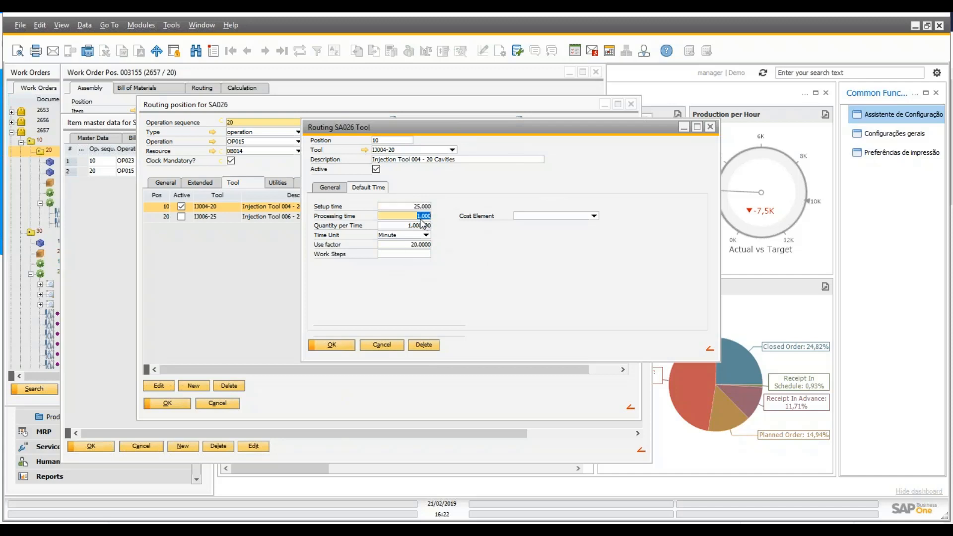
click(421, 227)
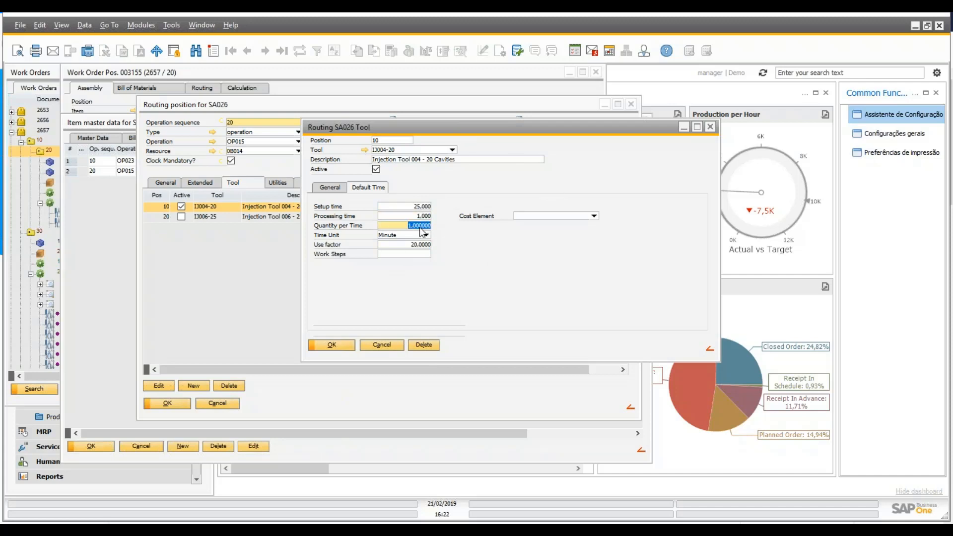
click(421, 246)
click(387, 345)
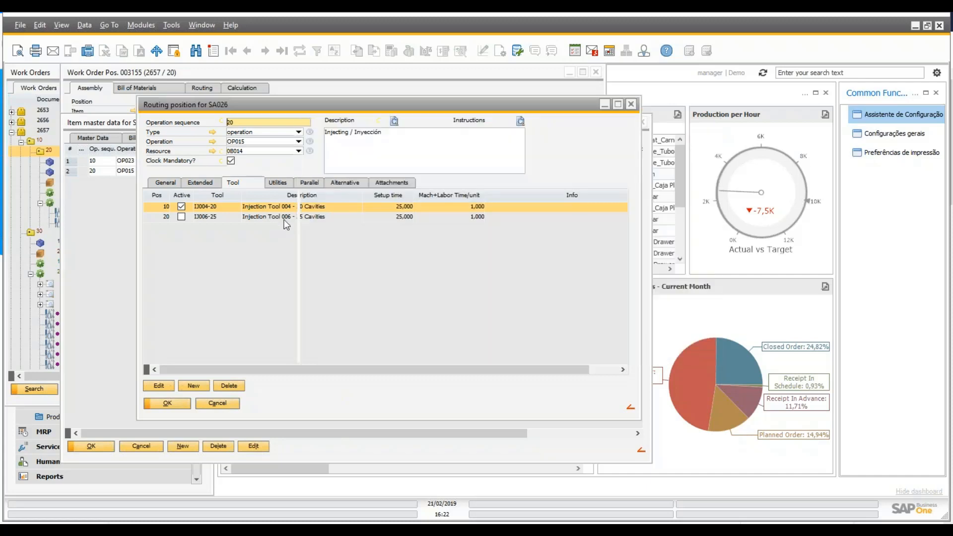
Step: Open the alternative tool IJ006-25 at position 20 and examine its default times and use factor
click(287, 218)
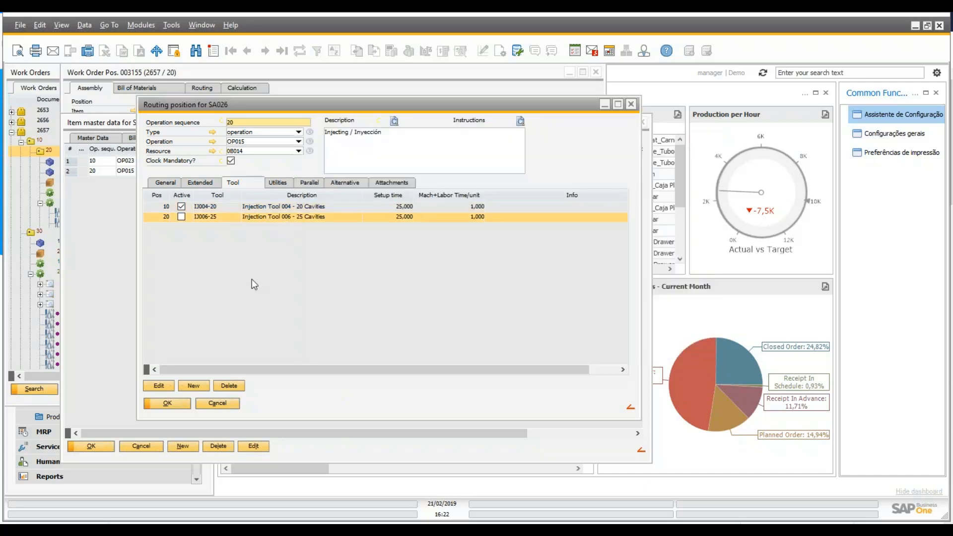
double_click(413, 255)
click(365, 188)
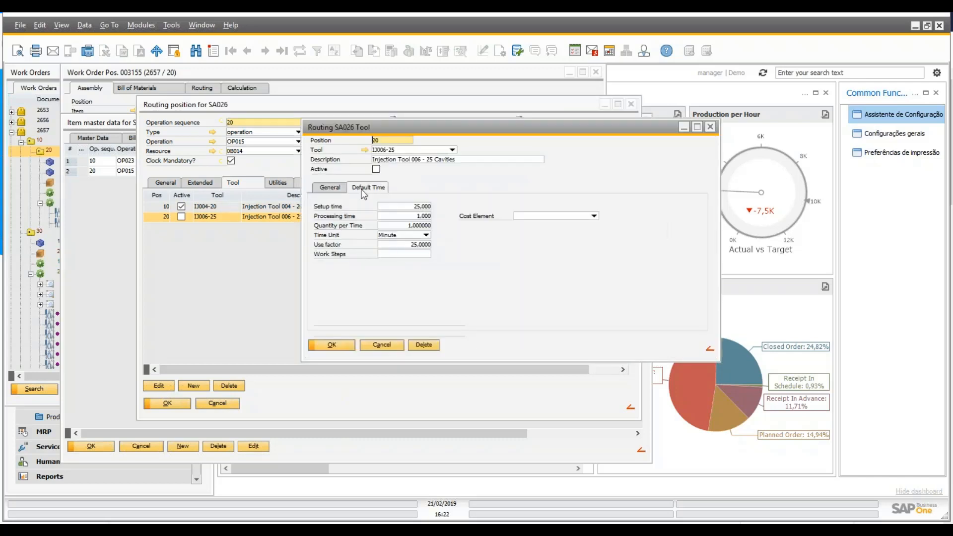
click(425, 216)
click(426, 226)
click(425, 216)
click(426, 226)
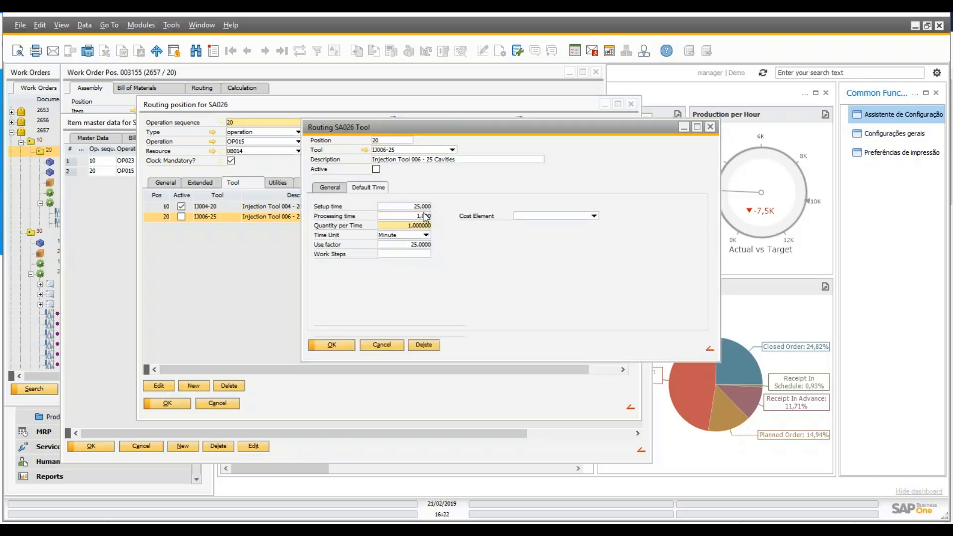
click(425, 216)
click(387, 204)
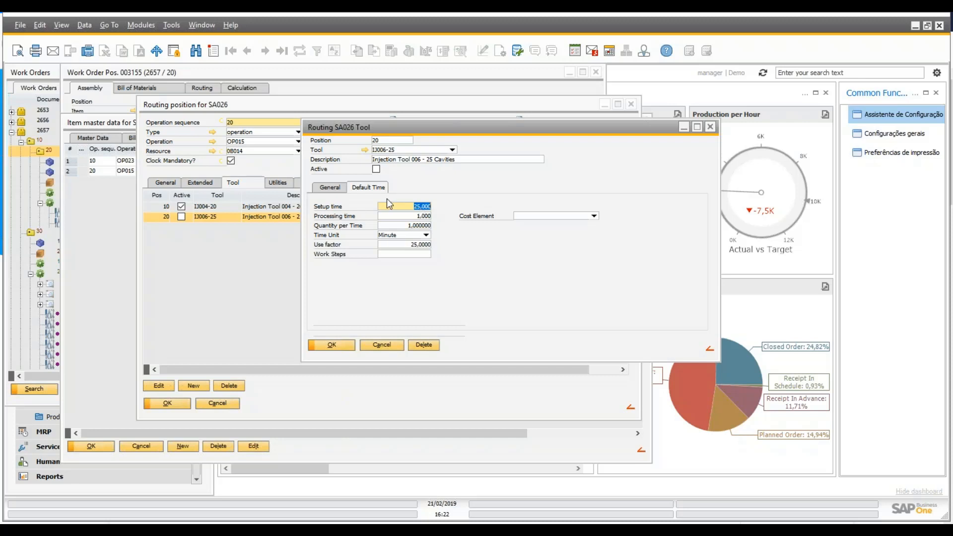
click(415, 246)
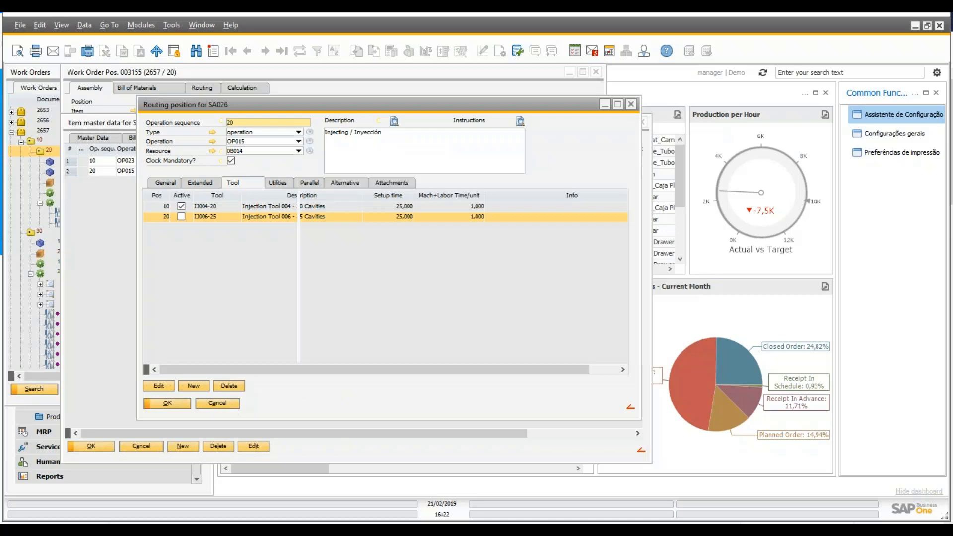
Step: Close the routing position, the SA026 item master data and the work order position to return to the work orders
click(166, 403)
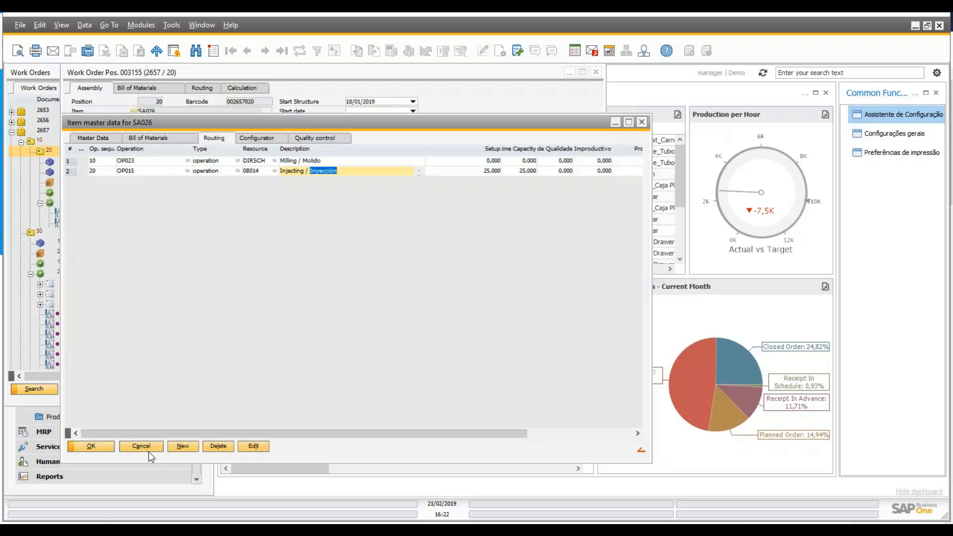
click(141, 446)
click(141, 386)
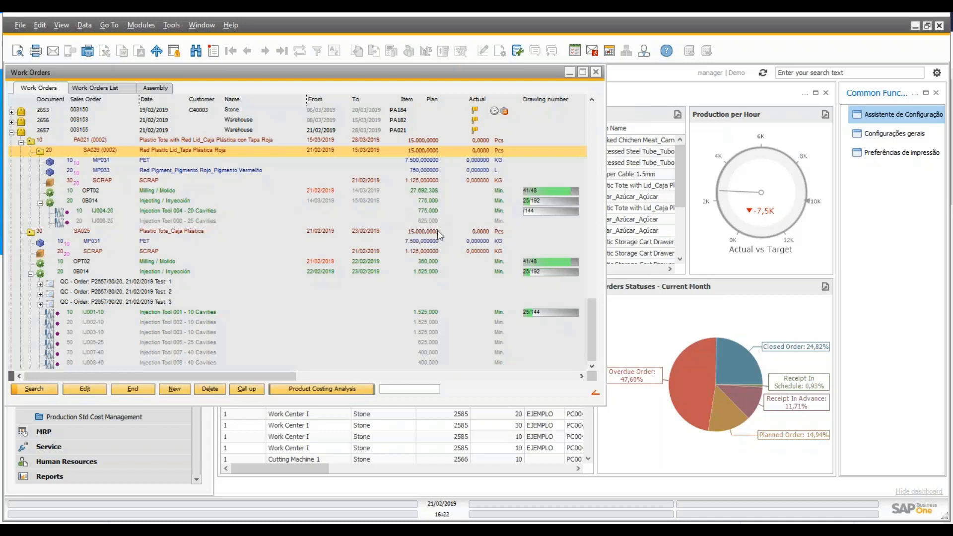
Step: Make IJ006-25 the active tool of the SA026 injecting operation in work order 2657, and compare the planned times with those of IJ004-20
click(427, 214)
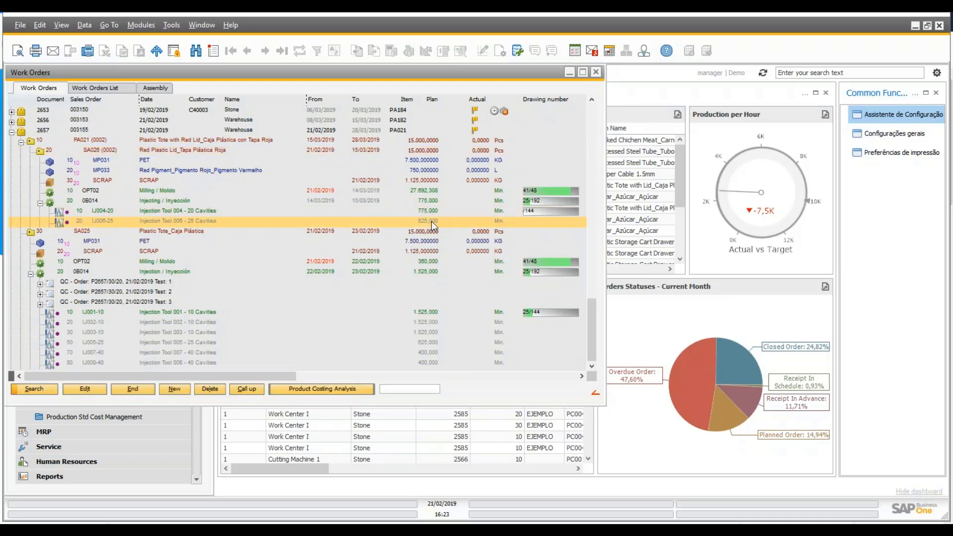
click(431, 222)
right_click(430, 221)
click(472, 274)
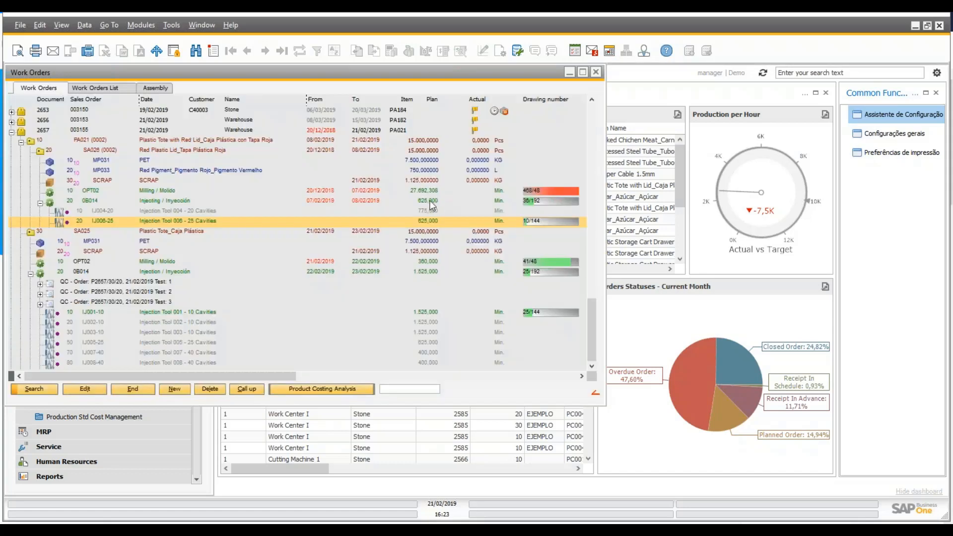
click(433, 202)
click(422, 213)
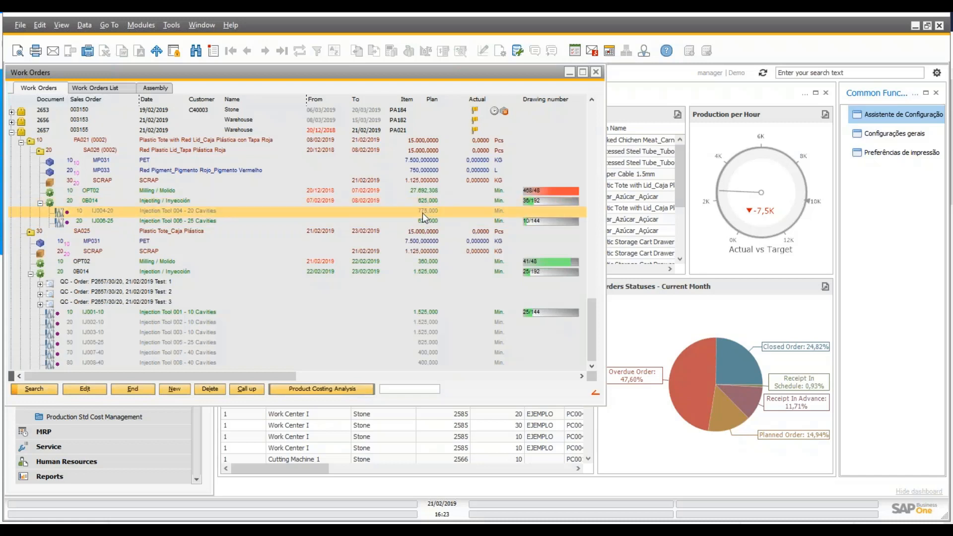
Step: Reactivate tool IJ004-20 for the SA026 injecting operation, and make IJ007-40 the active tool of the SA025 injecting operation in work order 2657
right_click(424, 268)
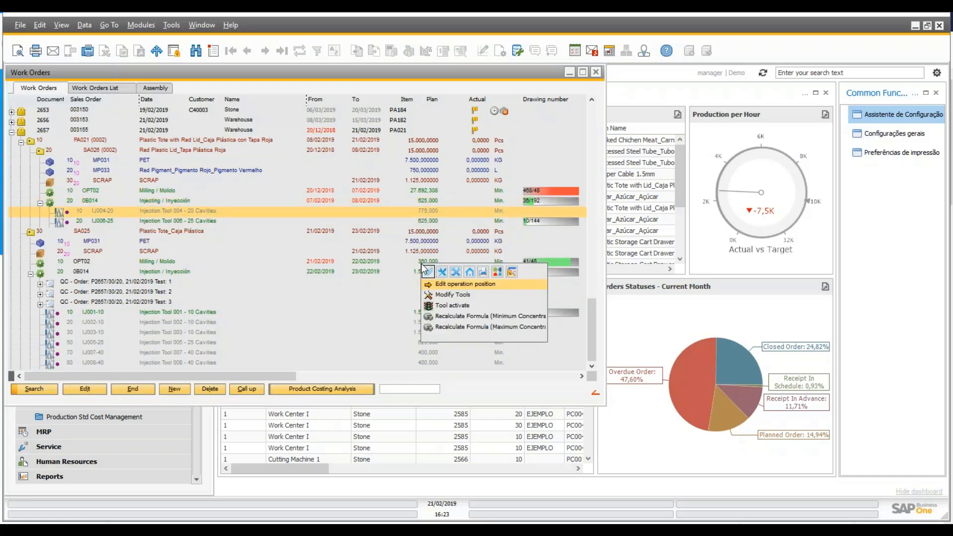
click(434, 207)
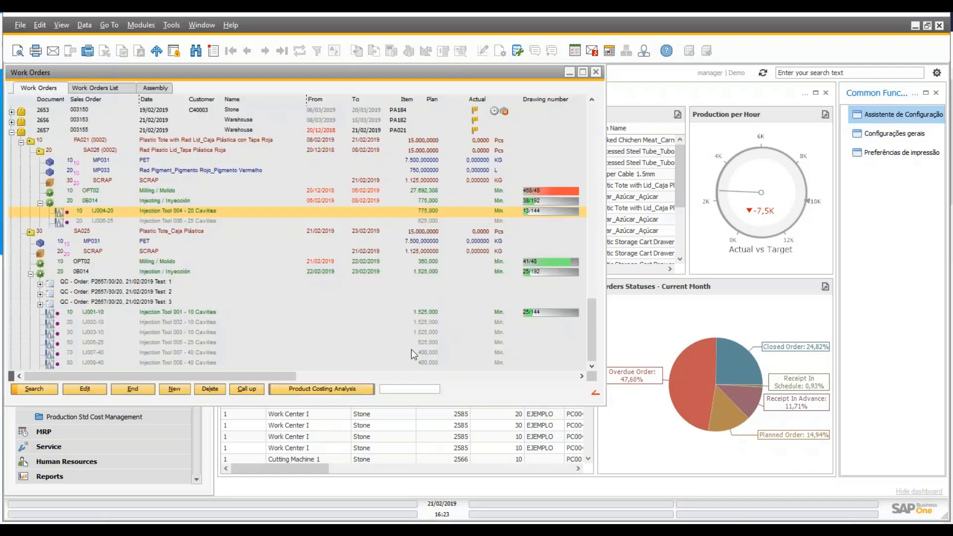
click(422, 353)
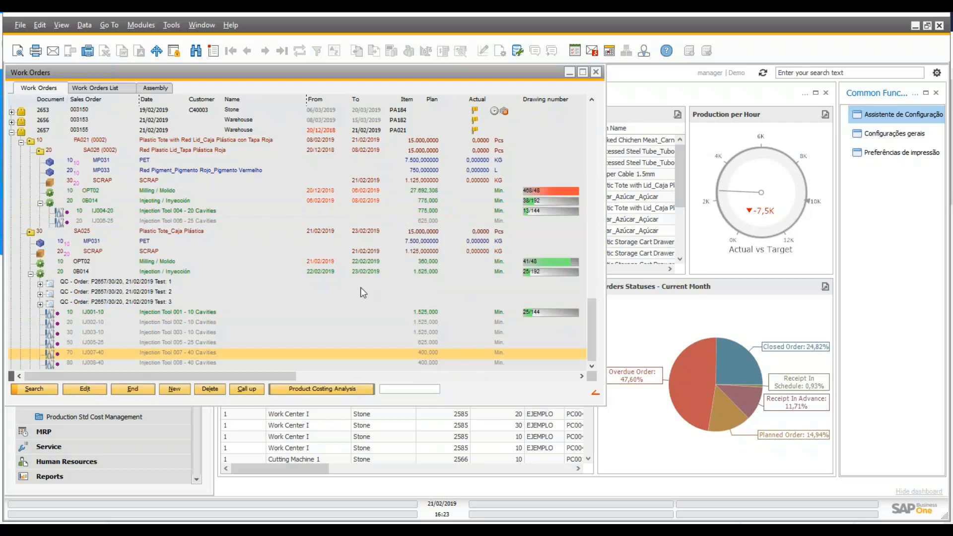
right_click(425, 353)
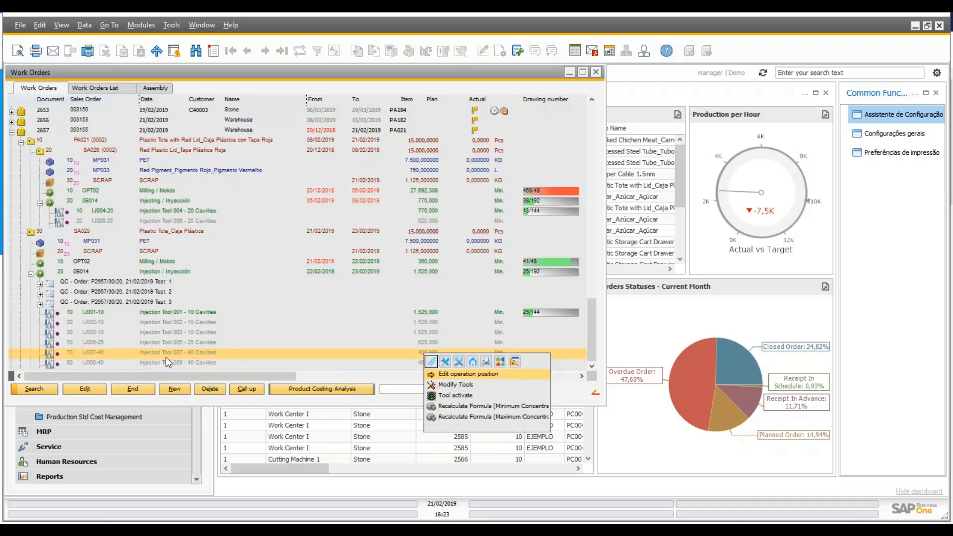
click(459, 398)
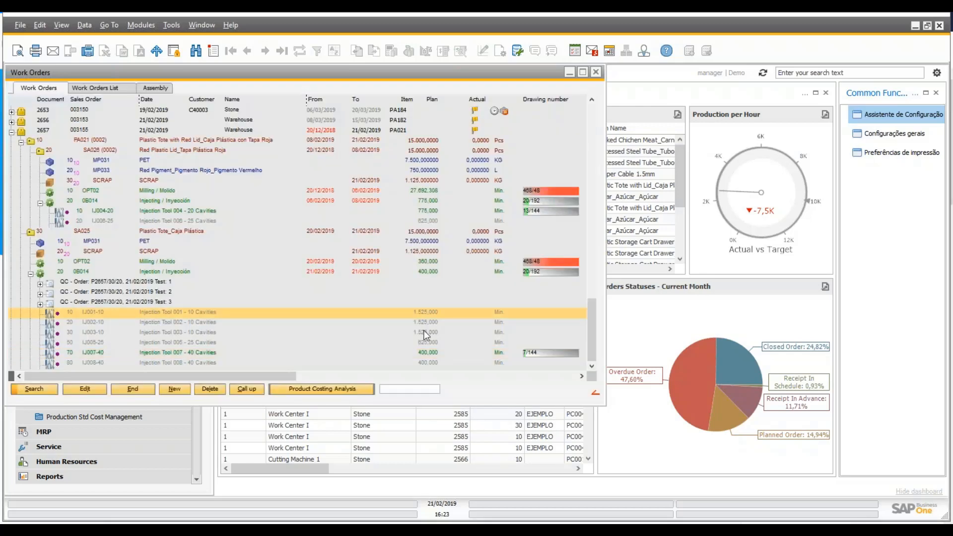
Step: Make IJ003-10 the active tool of the SA025 injecting operation and compare its planned time with that of IJ001-10
click(425, 332)
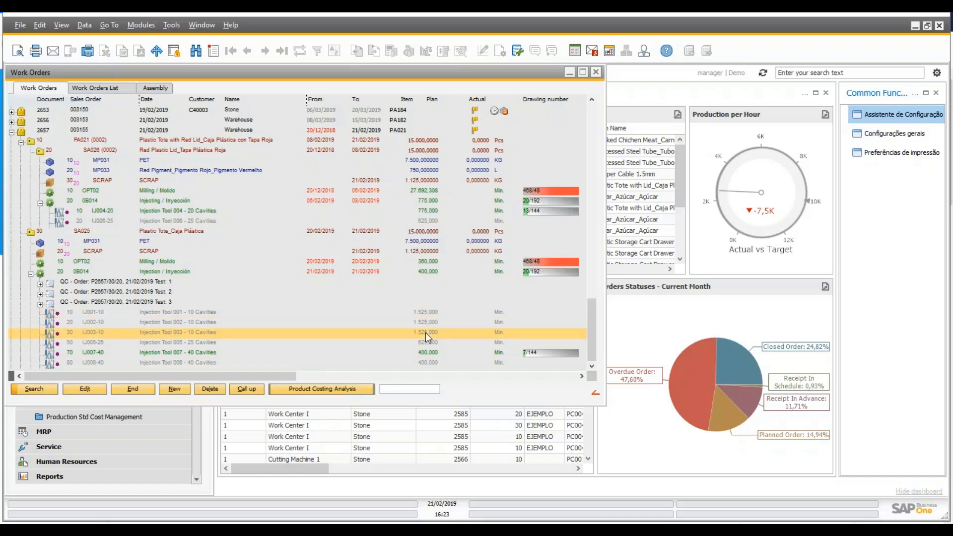
right_click(424, 333)
click(479, 381)
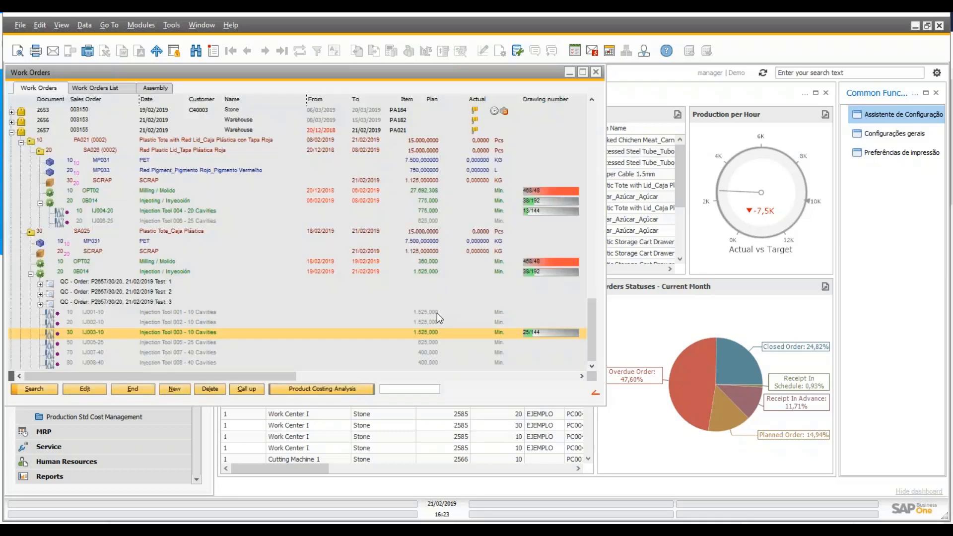
click(437, 312)
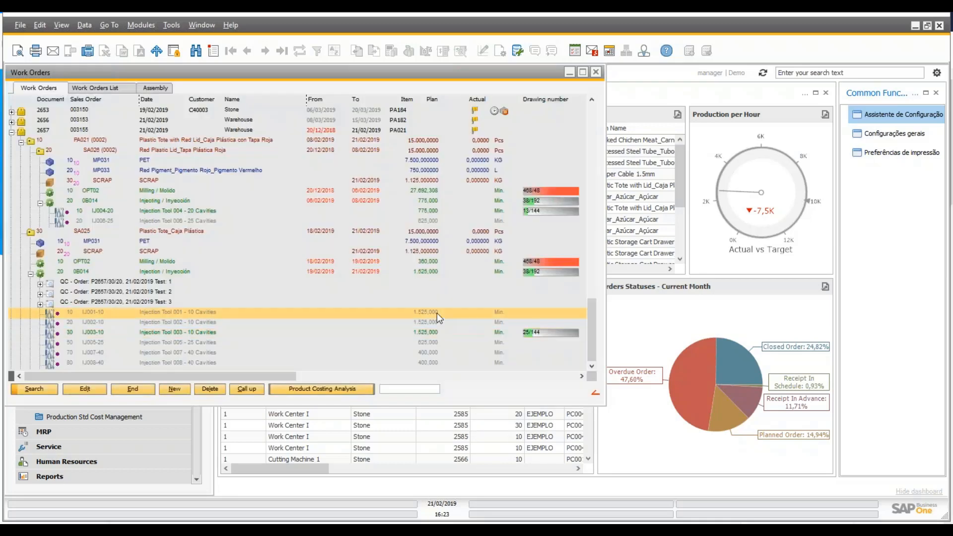
Step: Open the item master data of SA025 from work order position 30 and run its precalculation
click(125, 234)
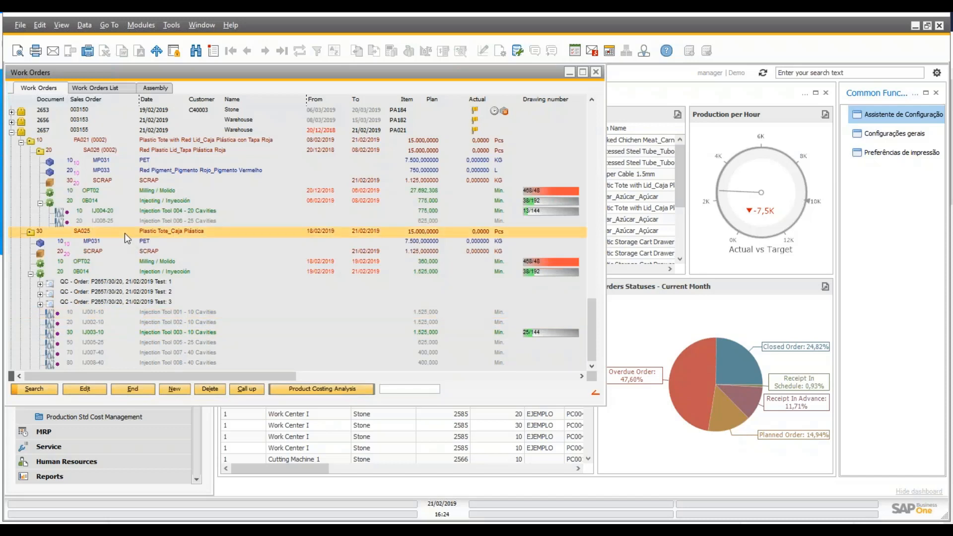
double_click(125, 234)
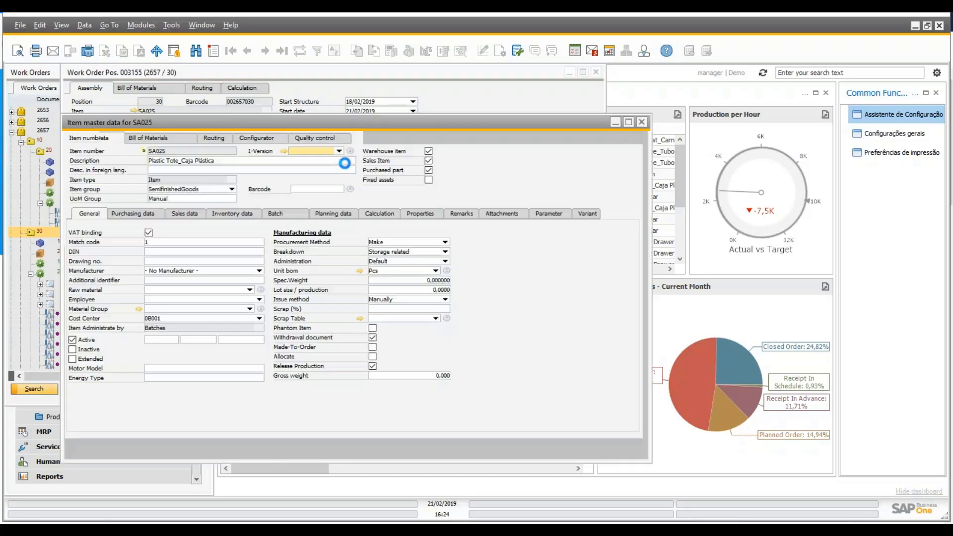
click(368, 211)
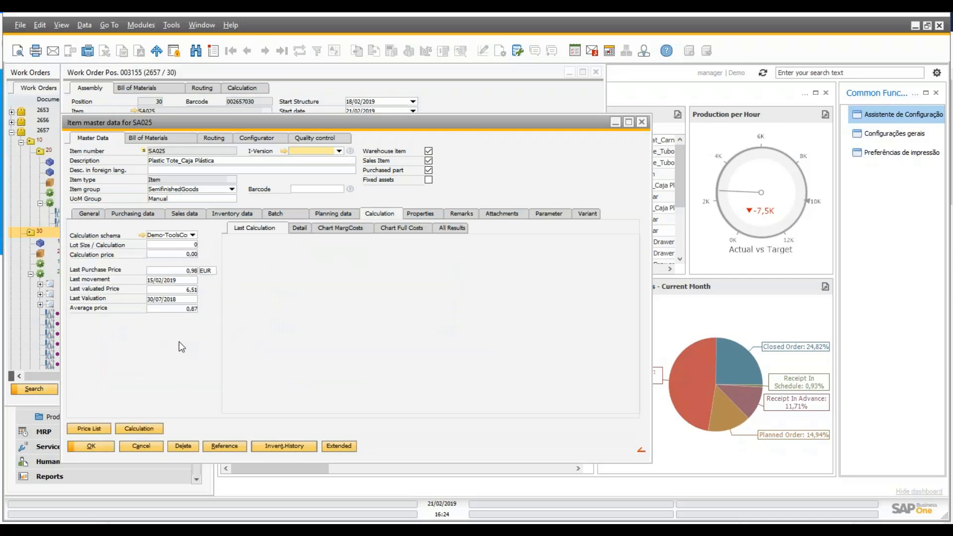
click(140, 428)
click(338, 386)
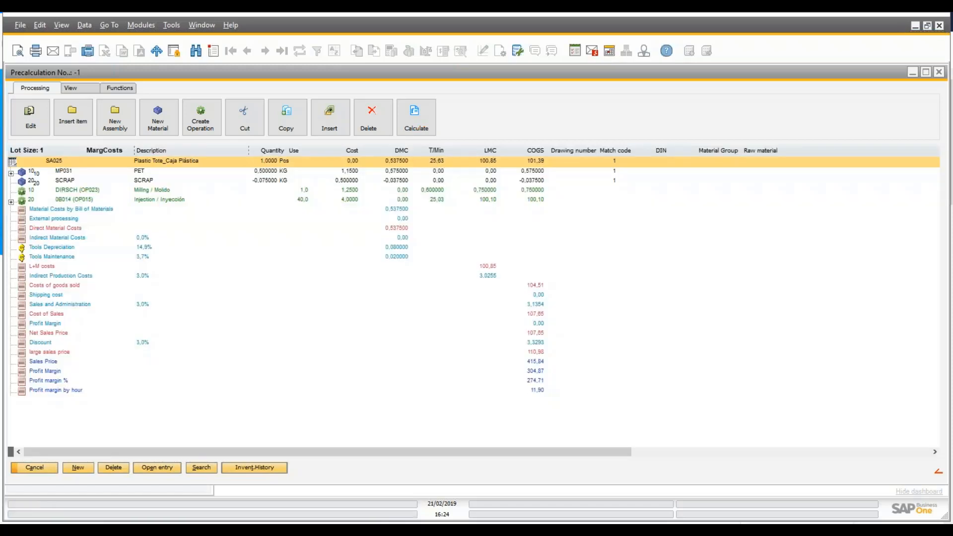
Step: Expand the injection operation 20 in the precalculation and examine the tool times and the costs of tool IJ008-40
click(163, 200)
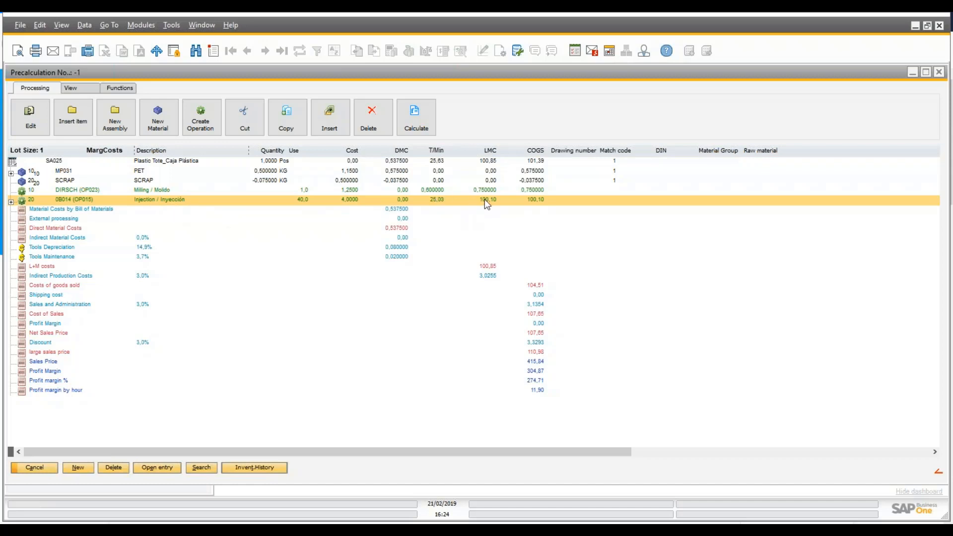
click(11, 202)
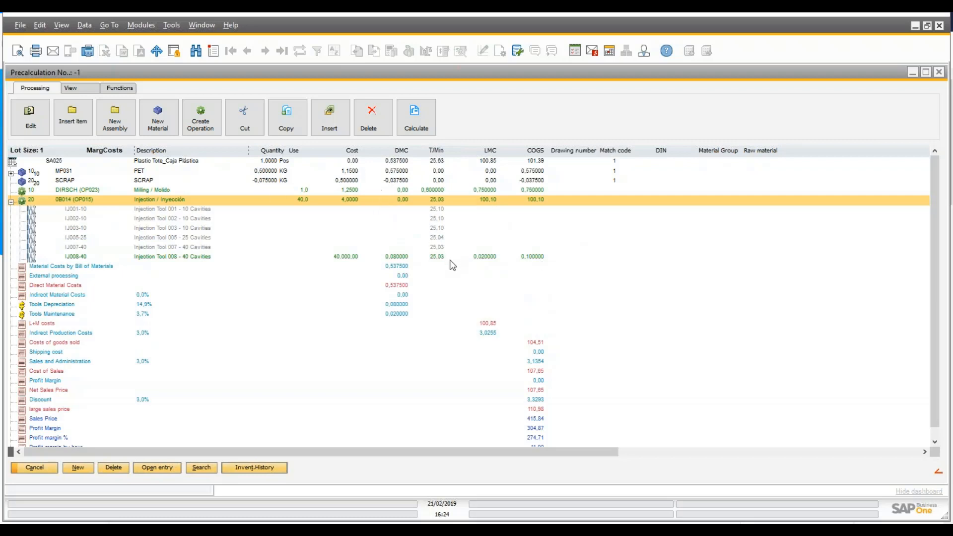
click(490, 255)
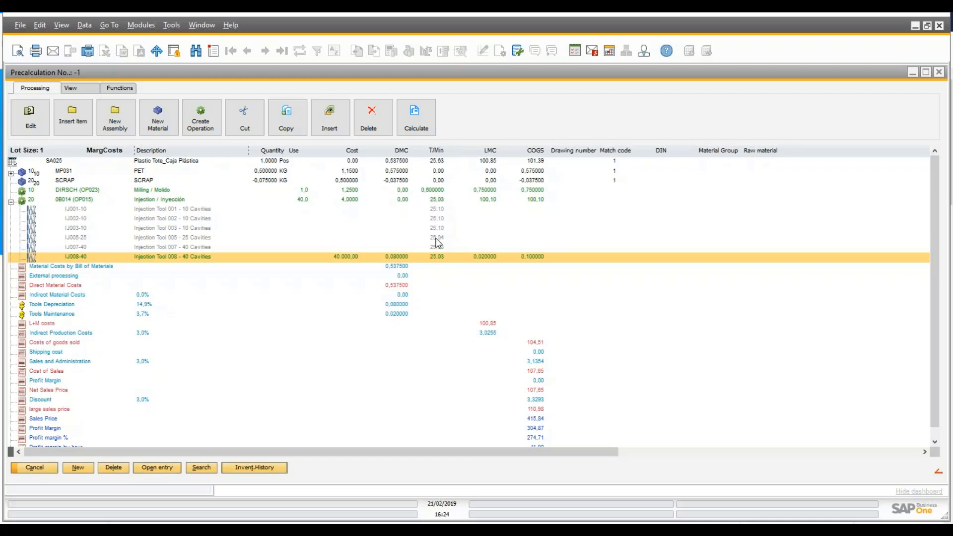
Step: Display the SA025 precalculation per 100 pieces
click(72, 93)
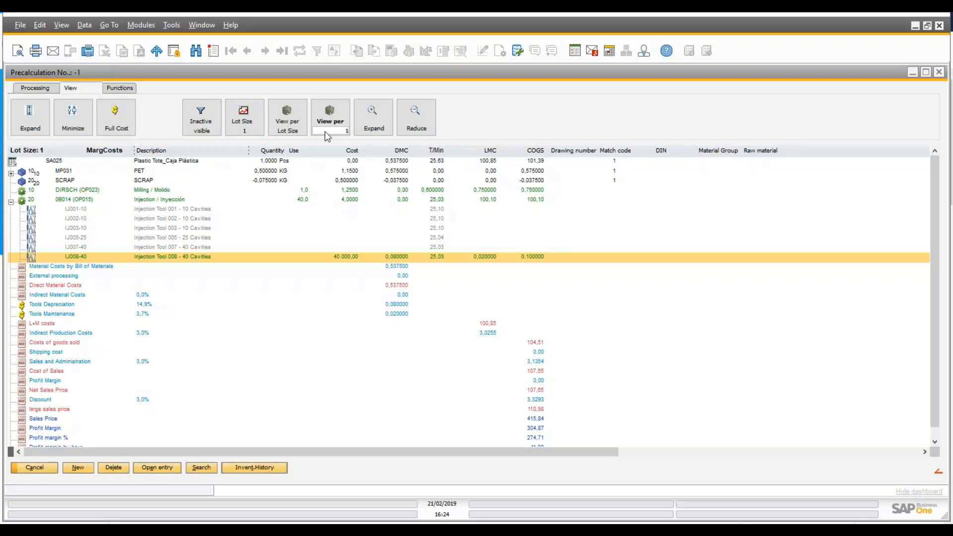
text(100)
click(331, 112)
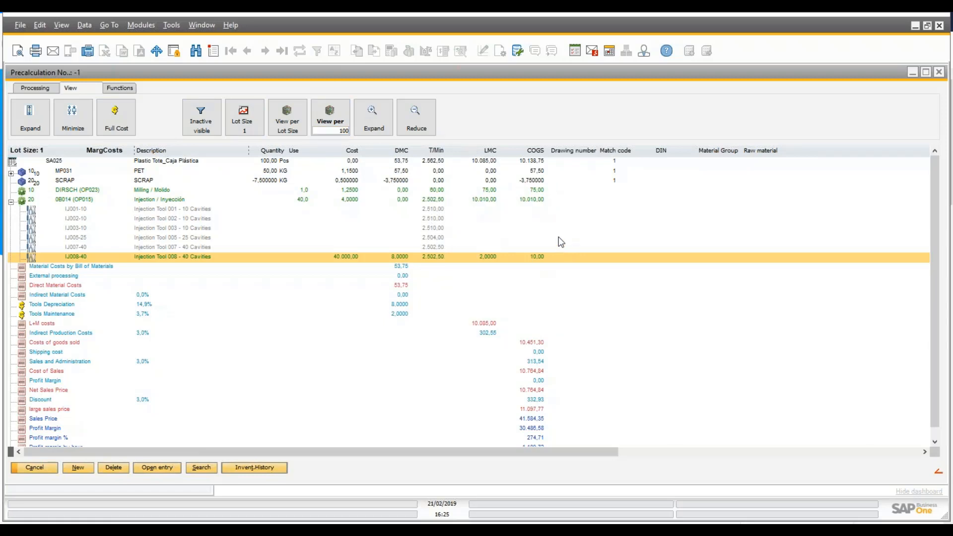
Step: Compare the T/Min times of the injection tools from IJ001-10 to IJ008-40 in the precalculation
click(487, 220)
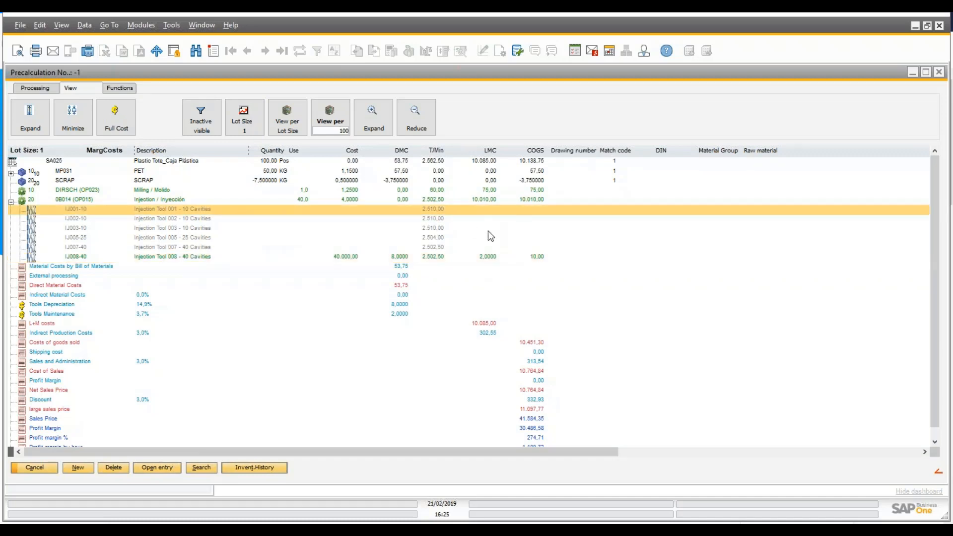
key(Down)
key(Down)
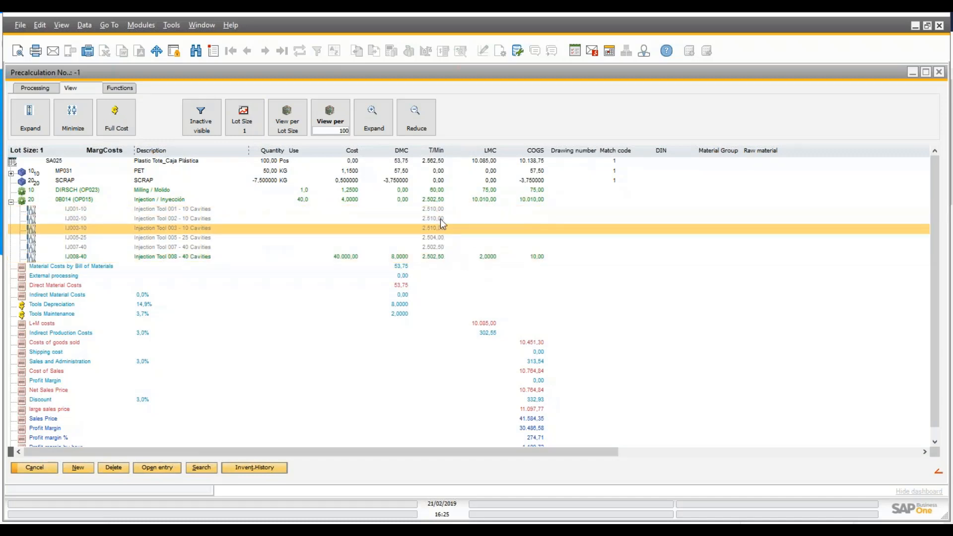
key(Down)
key(Down)
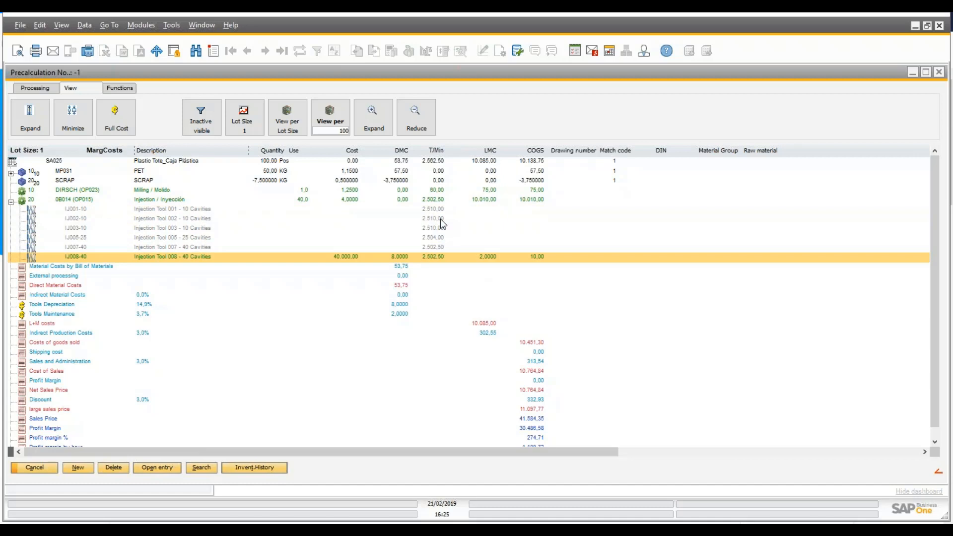
key(Up)
key(Up)
key(Up)
key(Up)
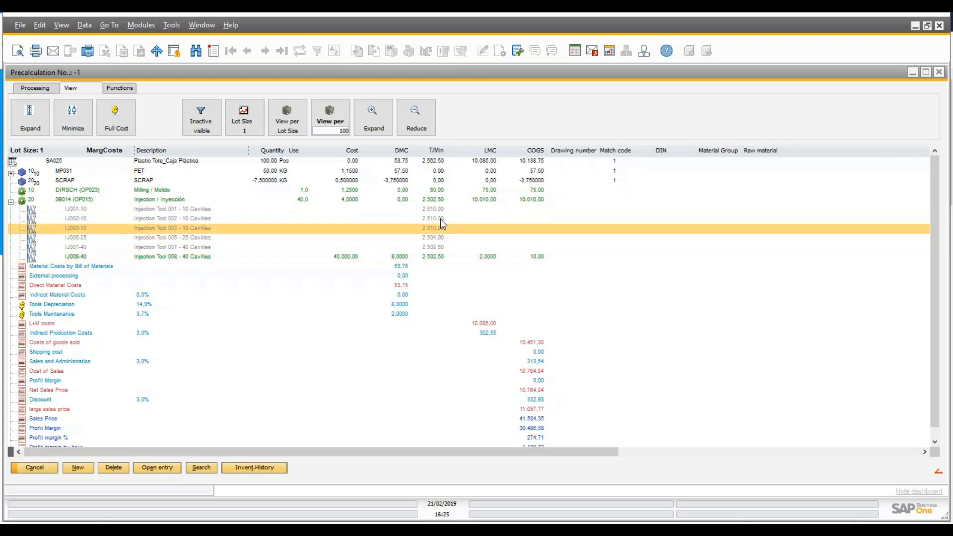
Step: Check the editing options available for tool IJ002-10 and close the precalculation
right_click(442, 223)
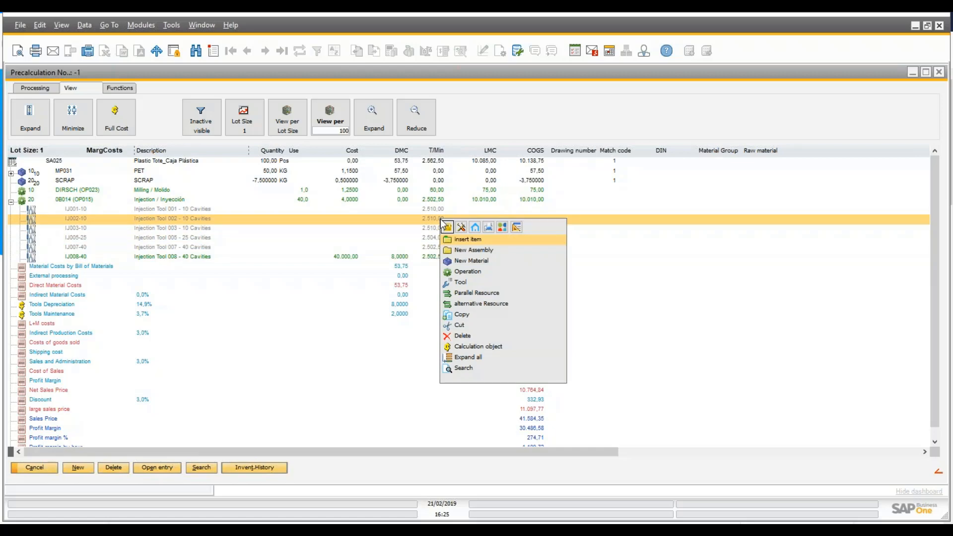
click(461, 226)
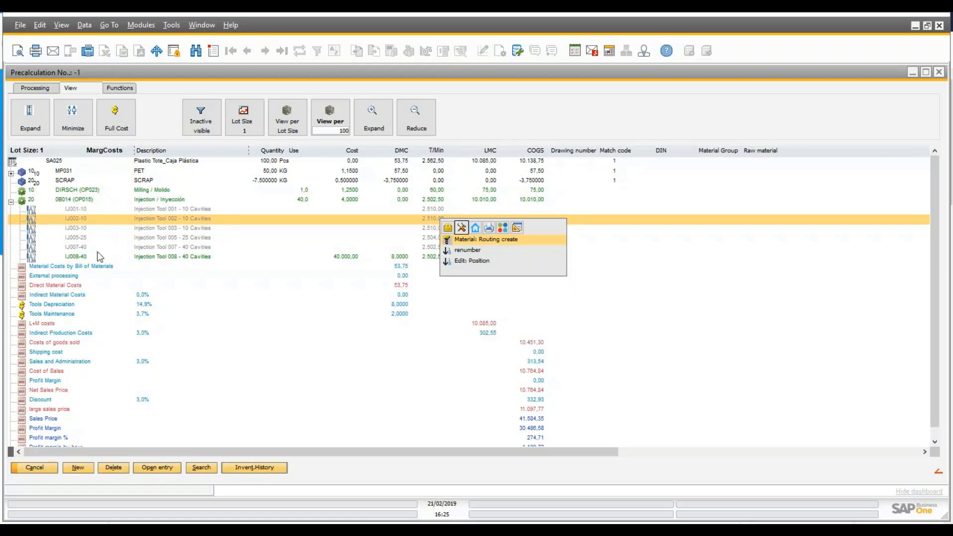
click(47, 470)
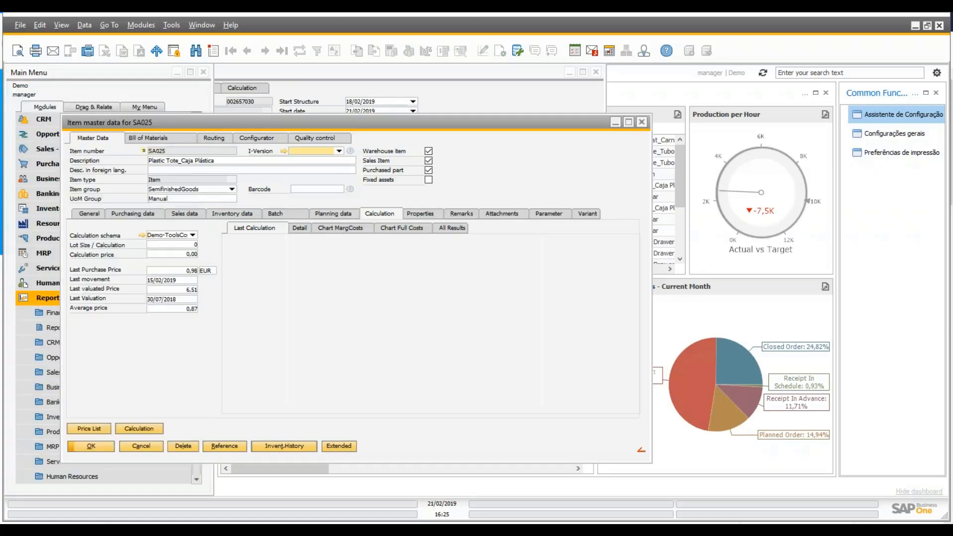
Step: Open the injection operation 20 in the SA025 routing and show its assigned tools
click(218, 139)
double_click(301, 174)
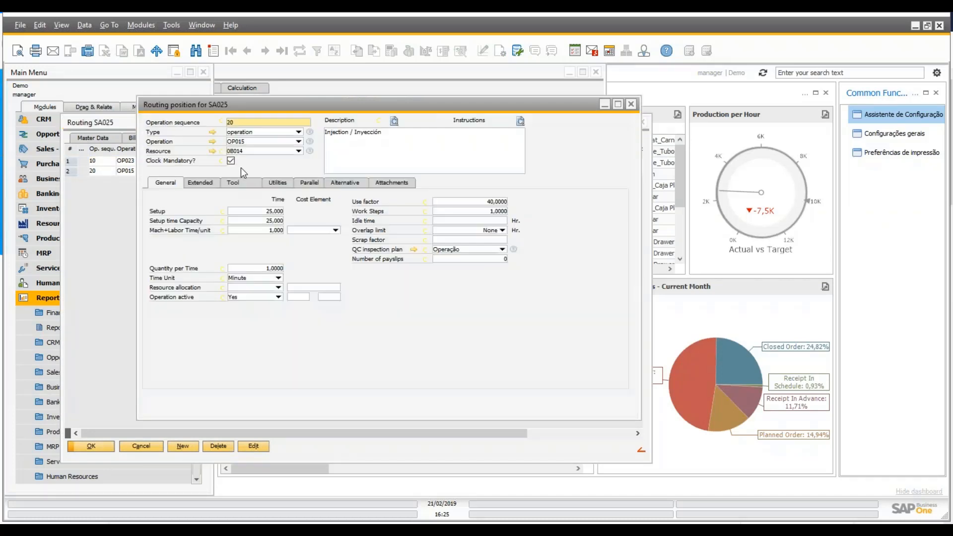
click(257, 184)
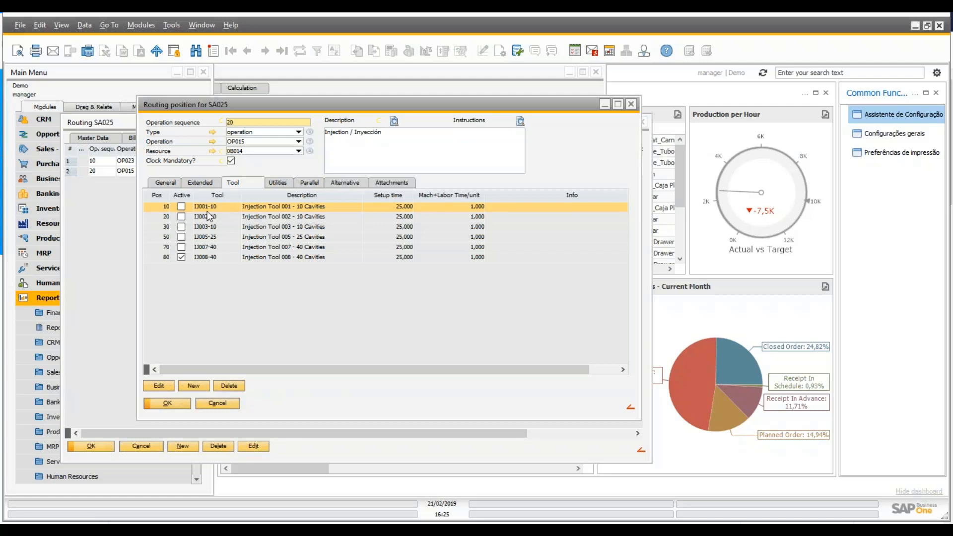
Step: Try to activate tool IJ001-10 at position 10 of the SA025 routing operation
click(159, 386)
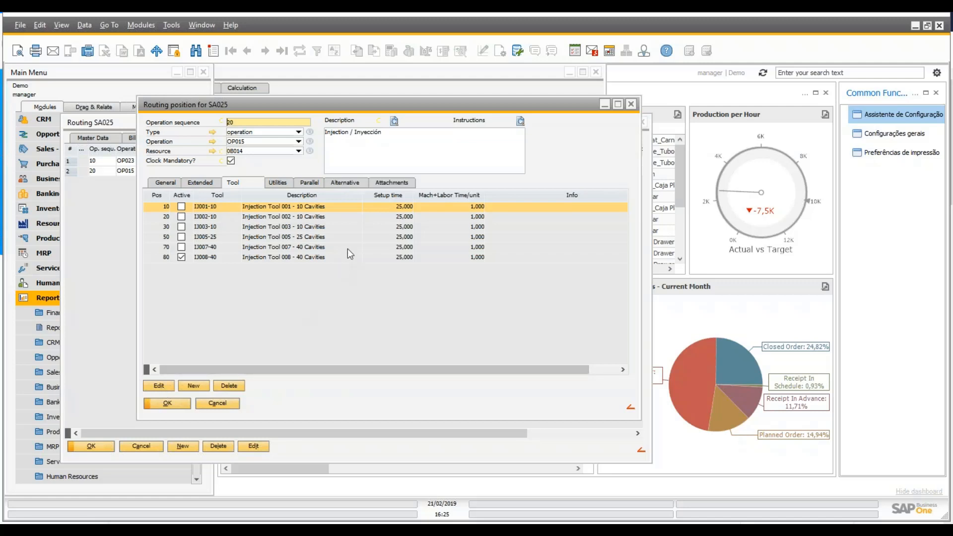
click(376, 169)
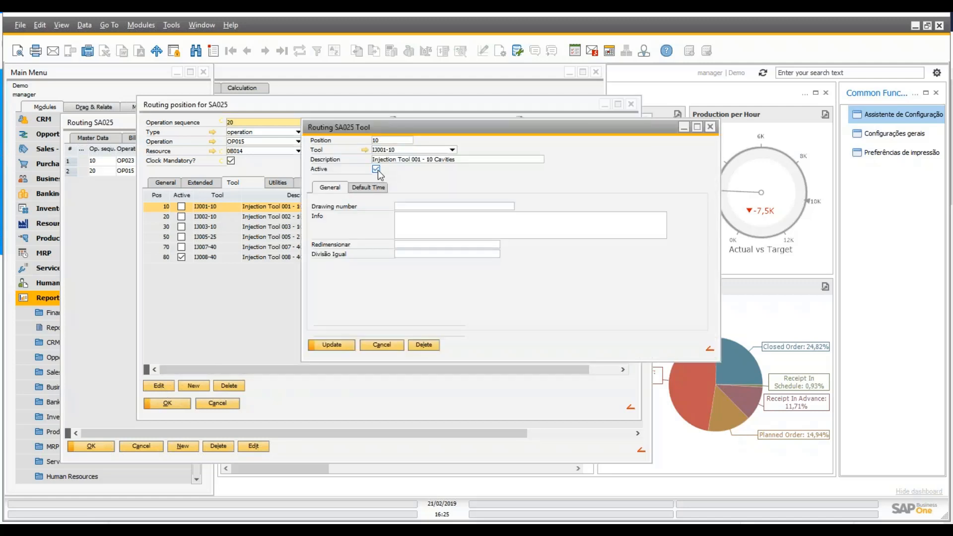
click(328, 345)
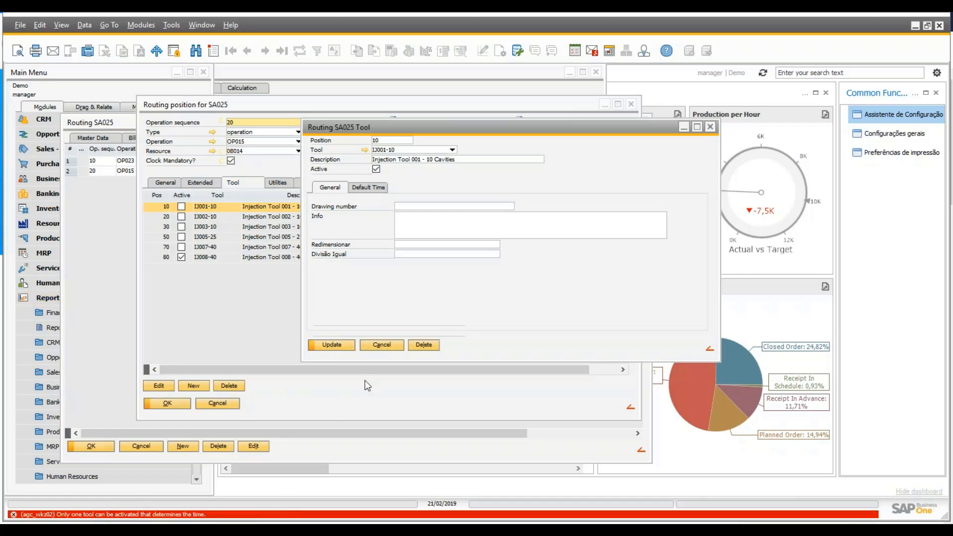
click(381, 345)
Step: Deactivate tool IJ008-40 in the SA025 injection operation and save the change
click(231, 258)
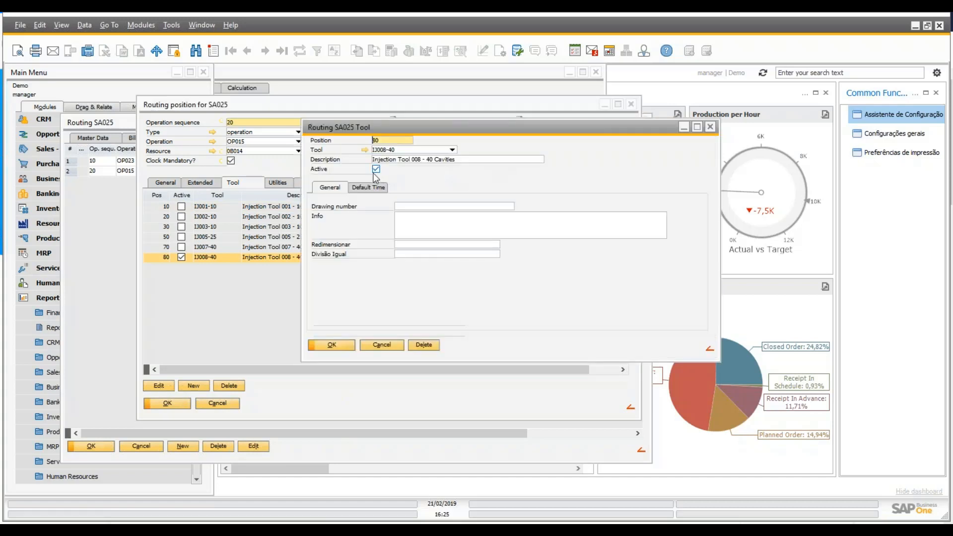
click(375, 169)
key(Return)
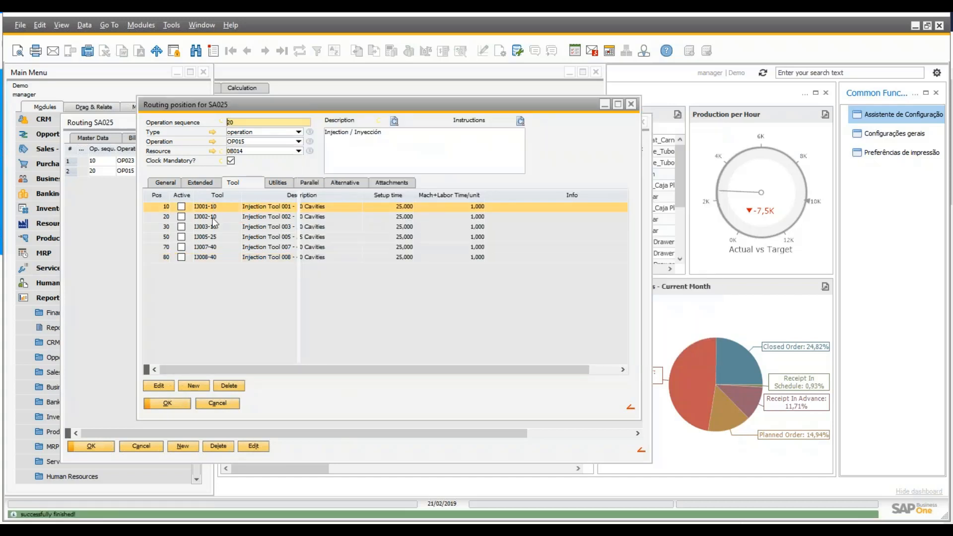
Step: Activate tool IJ001-10 at position 10 and confirm the SA025 routing position
click(159, 388)
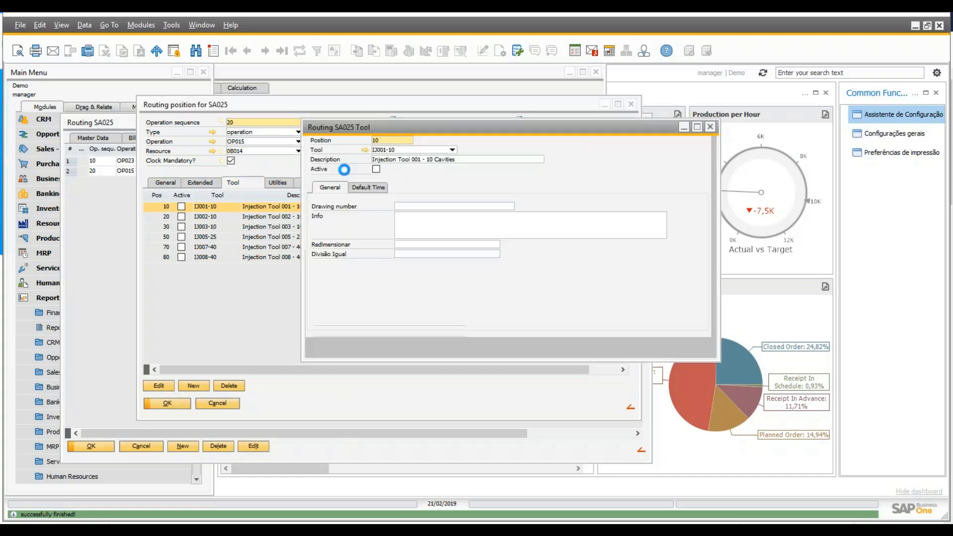
key(Return)
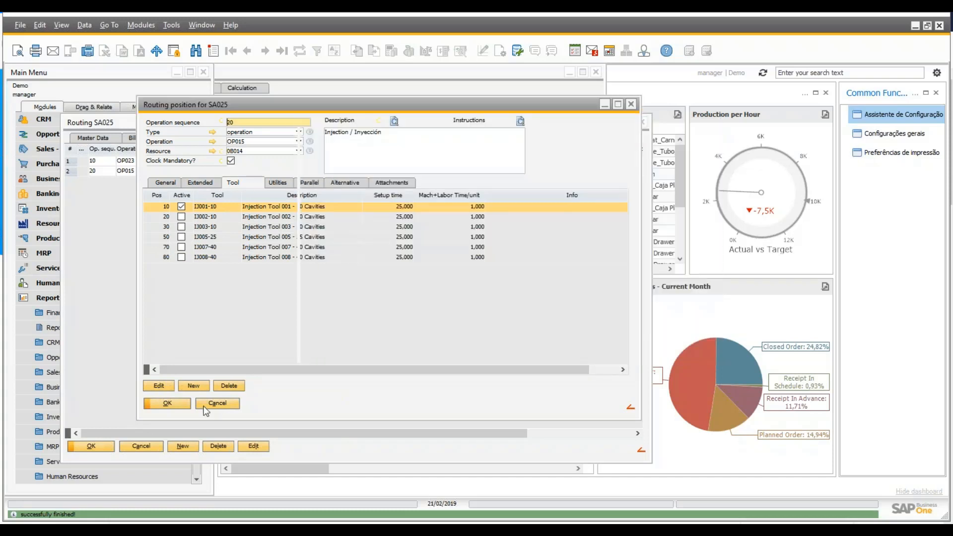
click(174, 403)
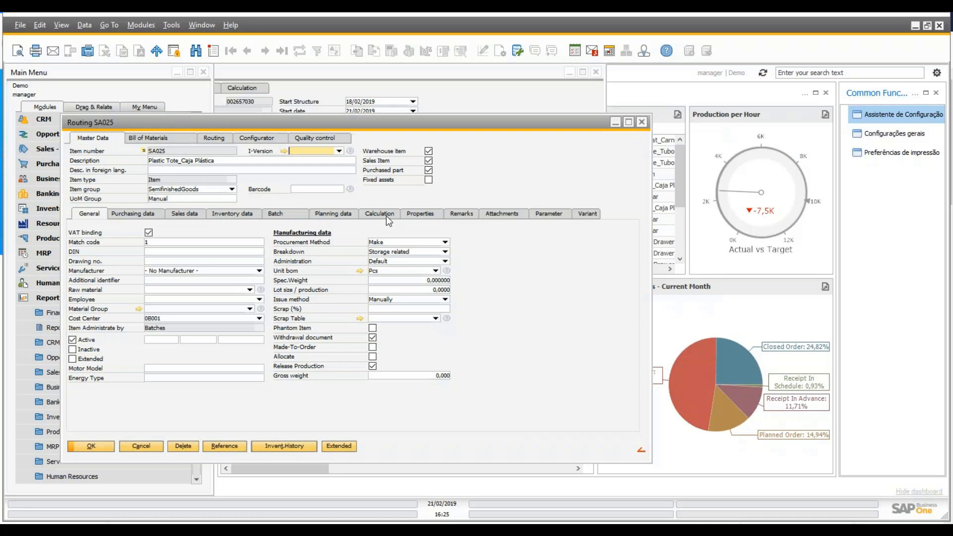
Step: Run the Demo-ToolsCost precalculation for SA025 and expand injection operation 20 to examine its tool costs
click(386, 216)
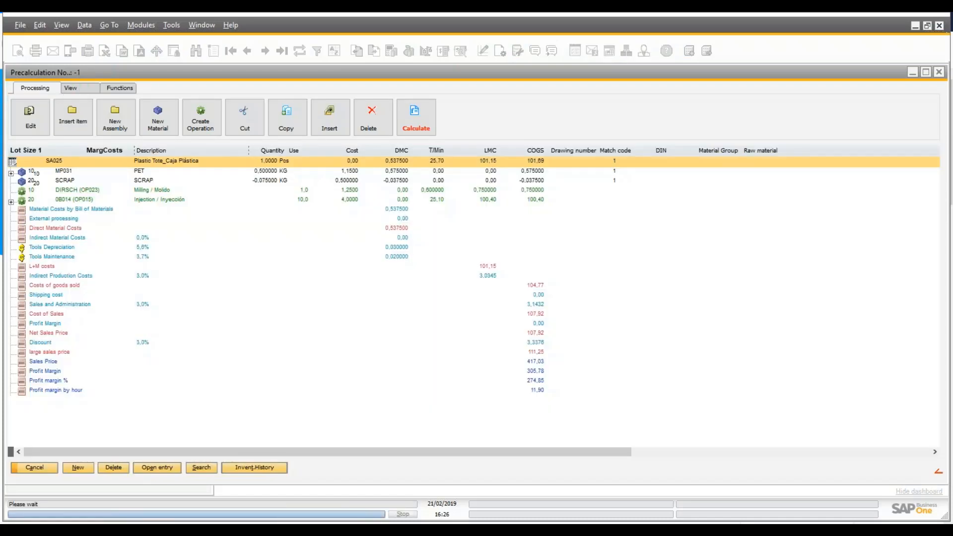
click(81, 87)
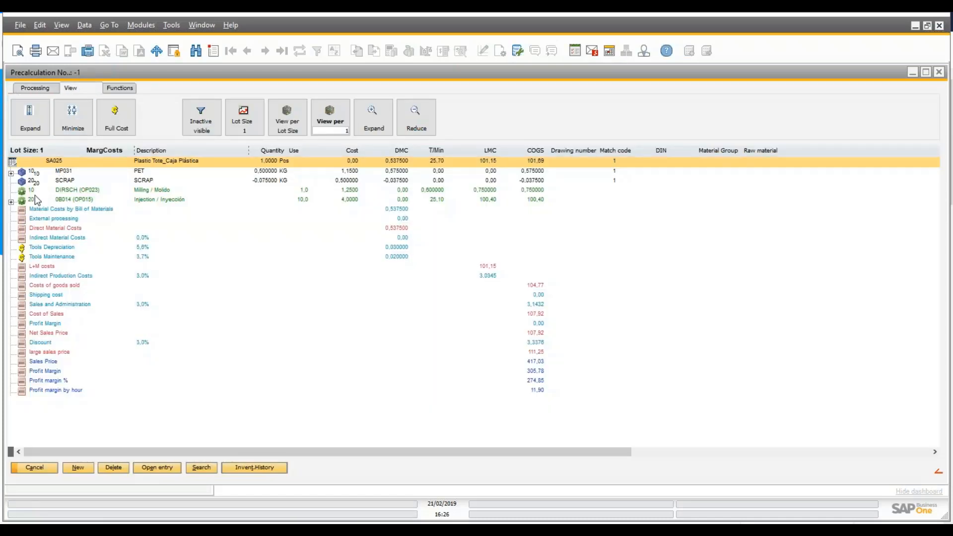
click(11, 202)
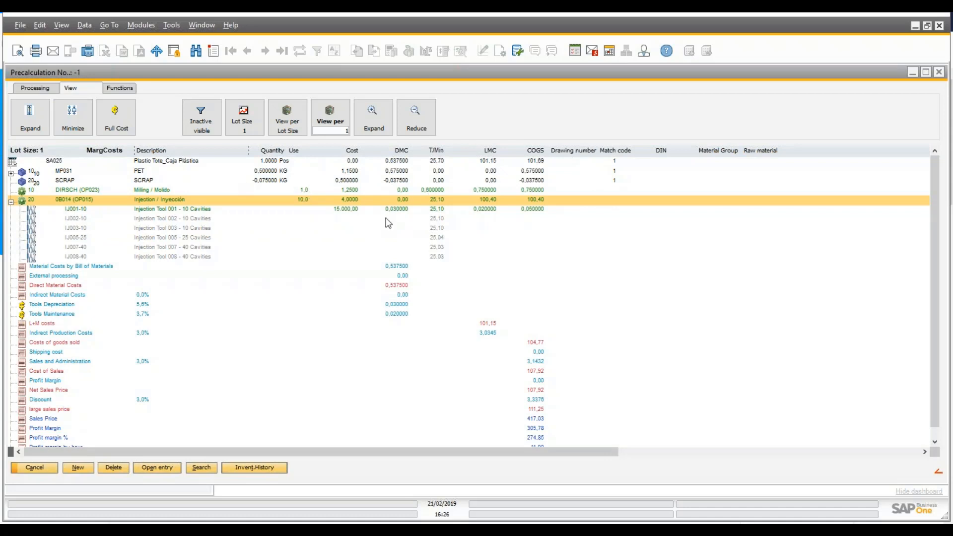
click(270, 211)
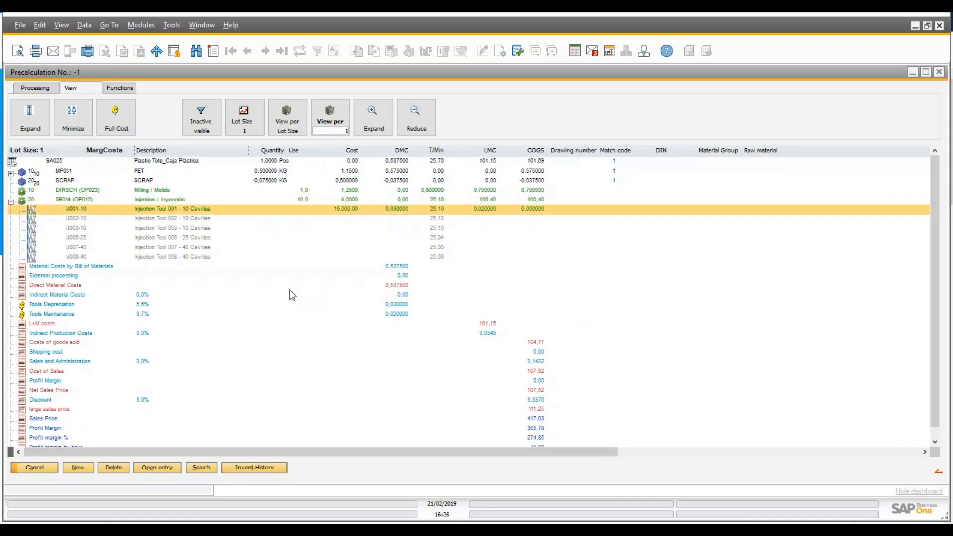
Step: Close the SA025 precalculation, its calculation dialog and routing, and the work order position, returning to the work orders list
click(41, 469)
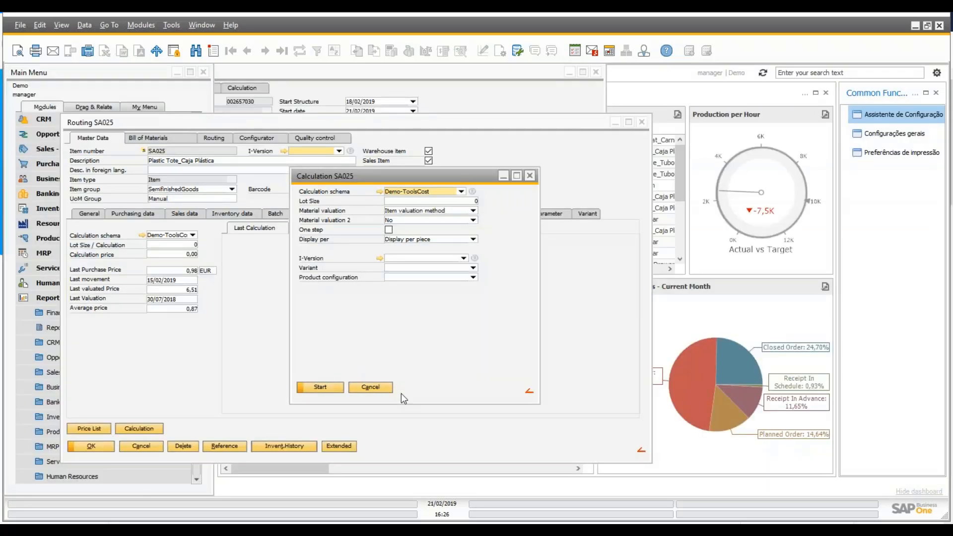
click(370, 386)
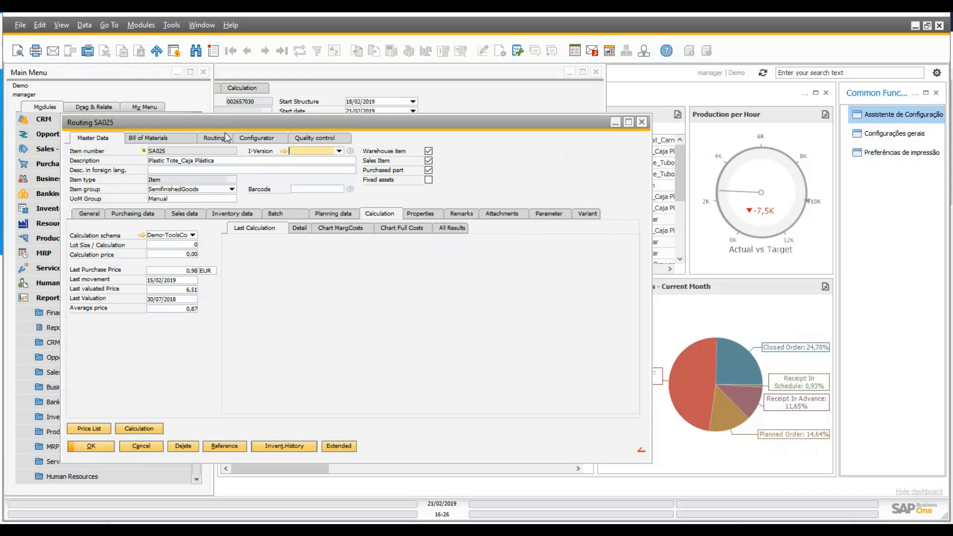
click(154, 448)
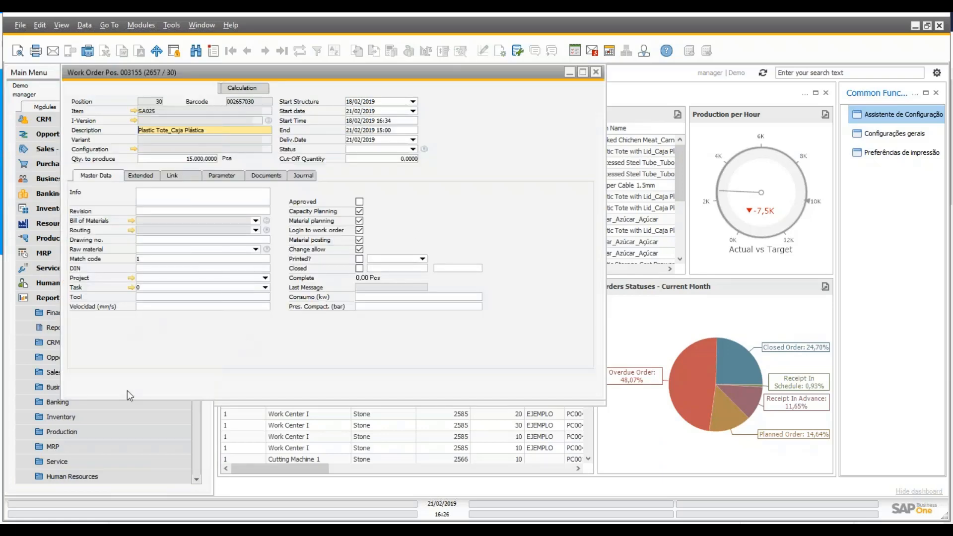
click(144, 385)
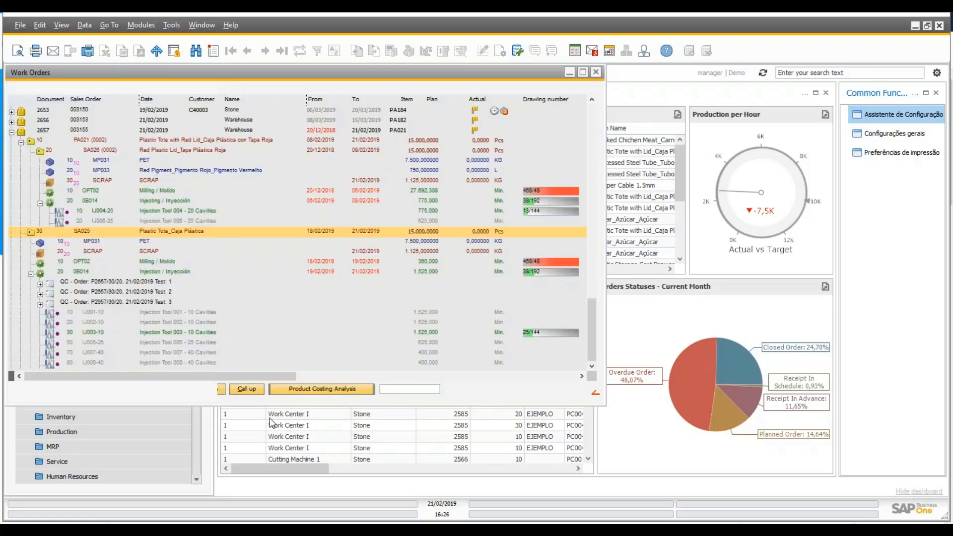
Step: Open the APS resource planning from Production's Capacity Planning
click(205, 438)
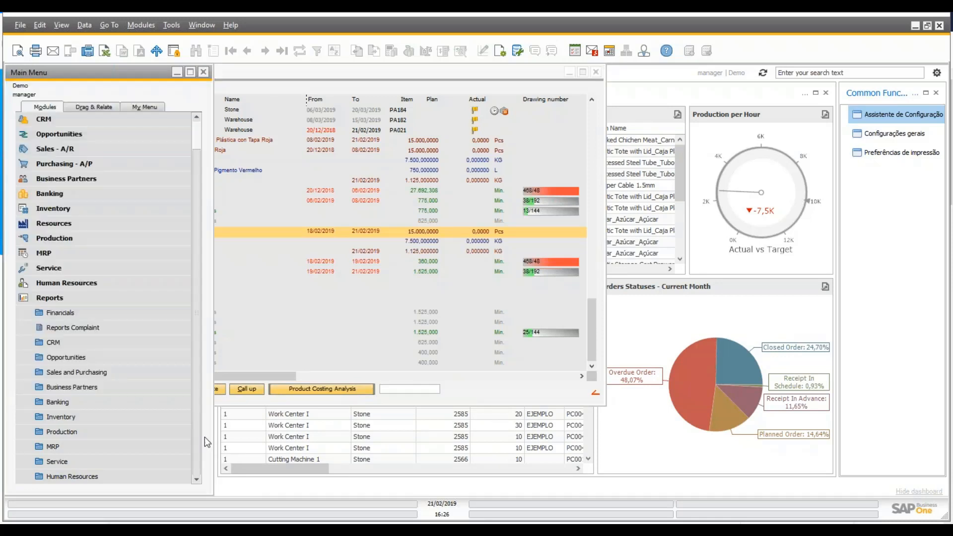
click(64, 303)
click(65, 268)
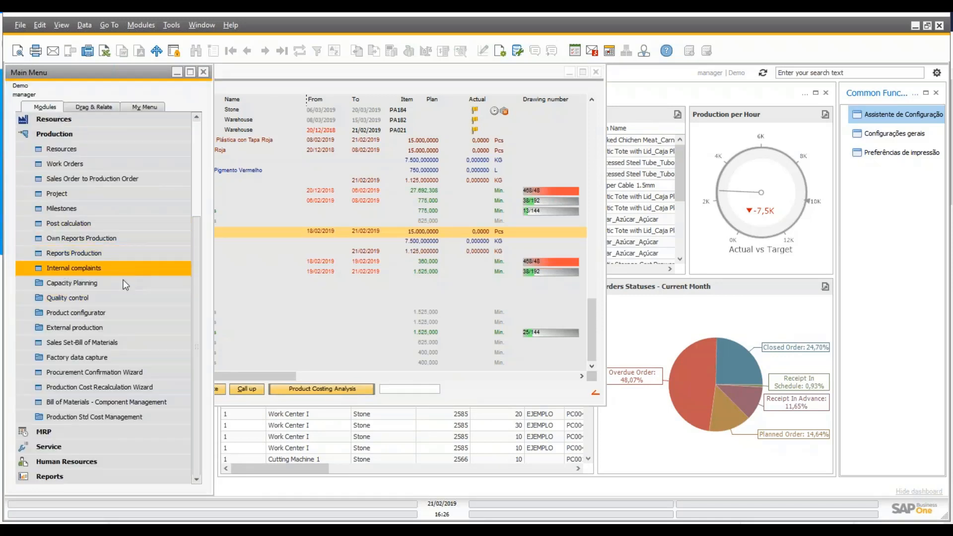
click(101, 303)
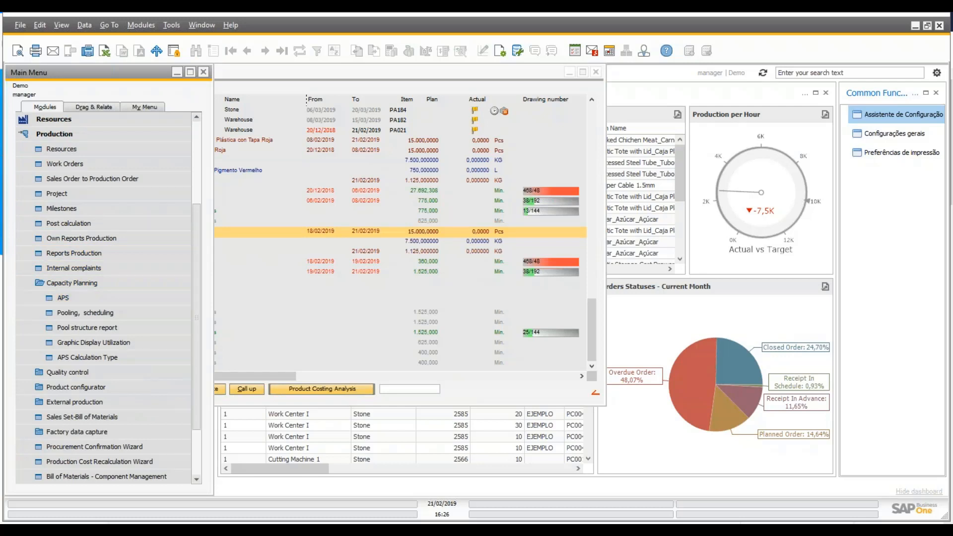
click(170, 368)
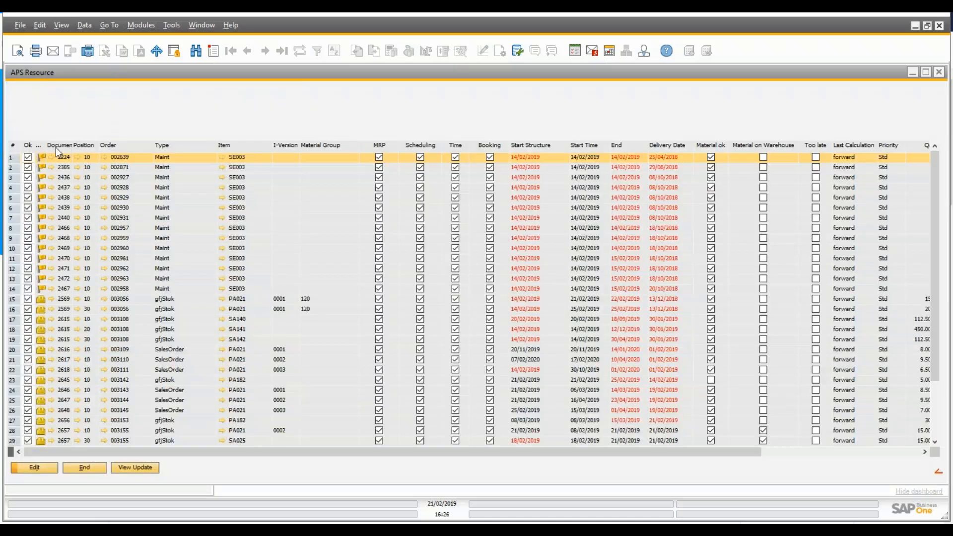
Step: Sort the APS list by order number and unmark all orders up to document 2646 for scheduling
right_click(103, 174)
click(148, 191)
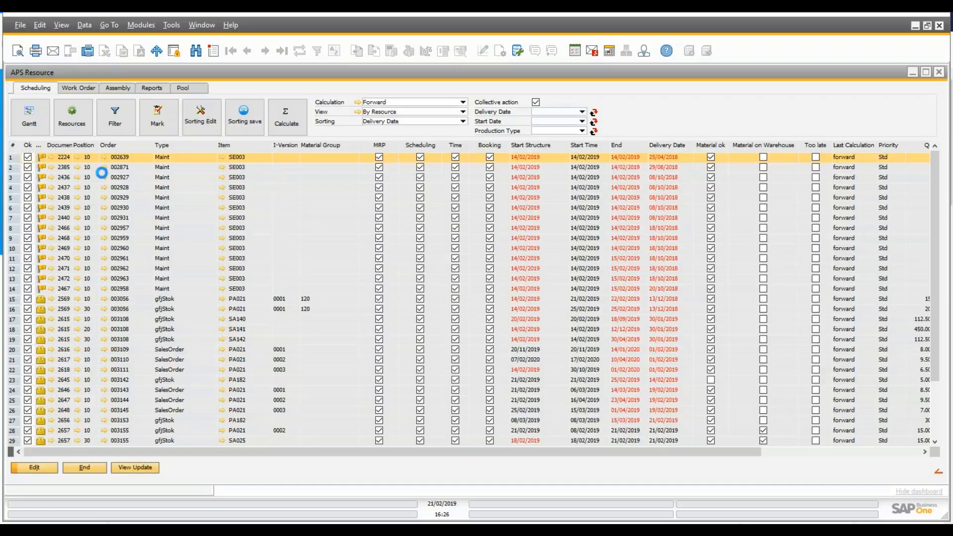
scroll(149, 280, down, 3)
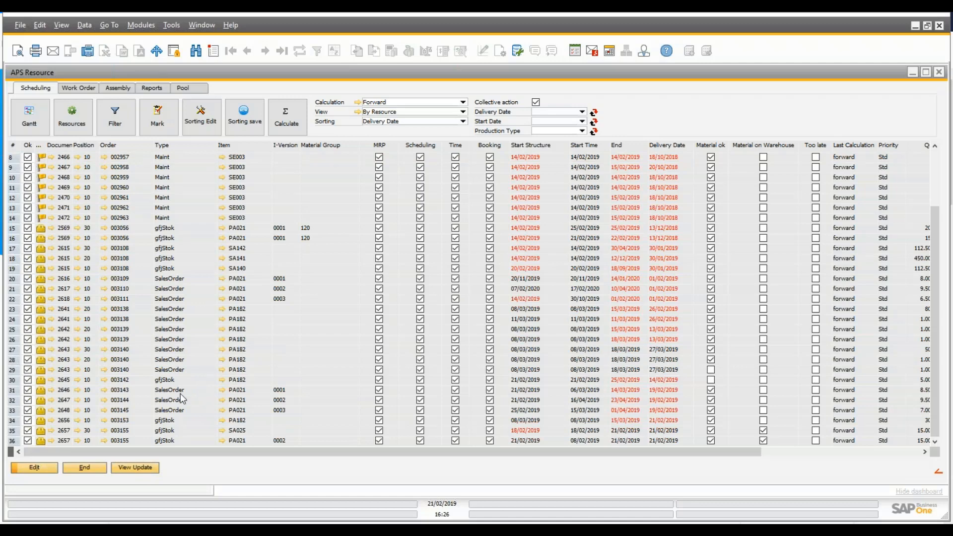
shift+click(190, 387)
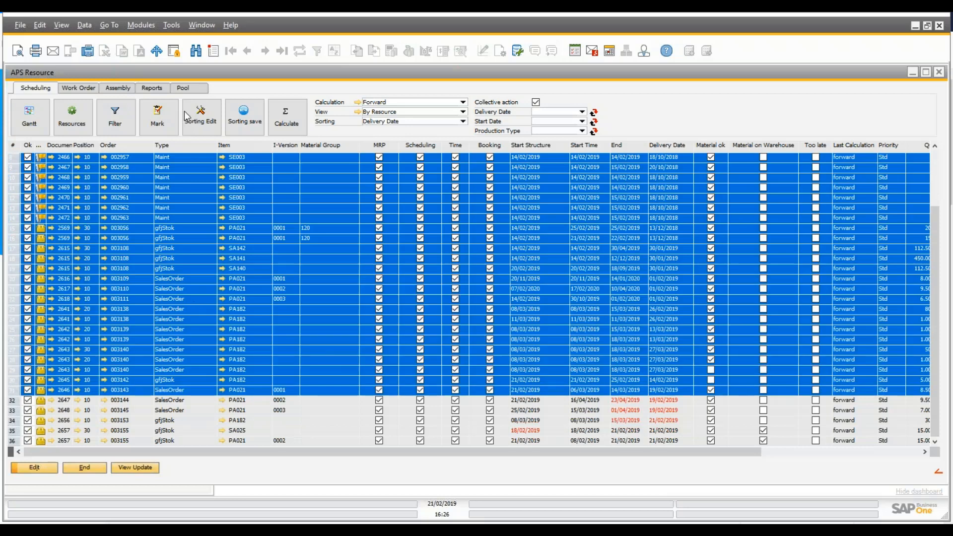
click(160, 127)
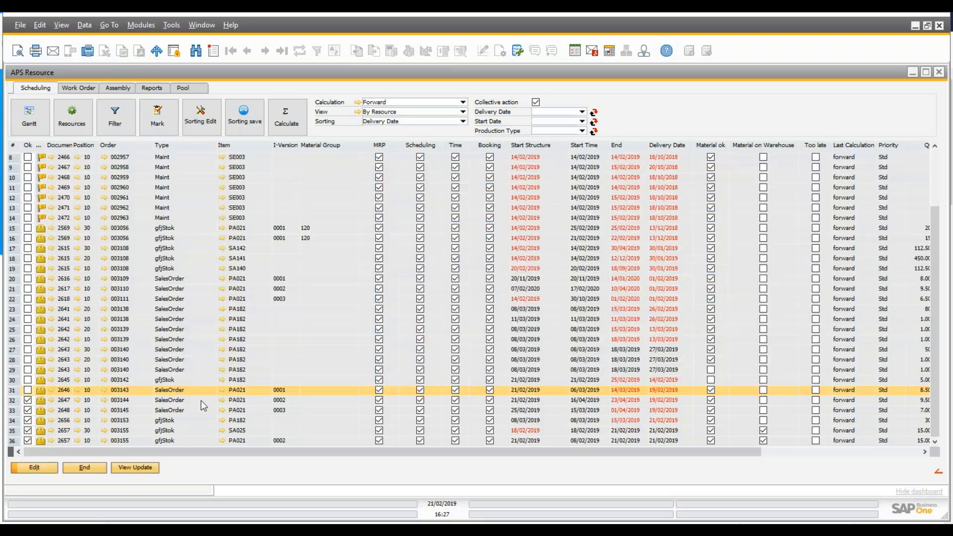
click(201, 400)
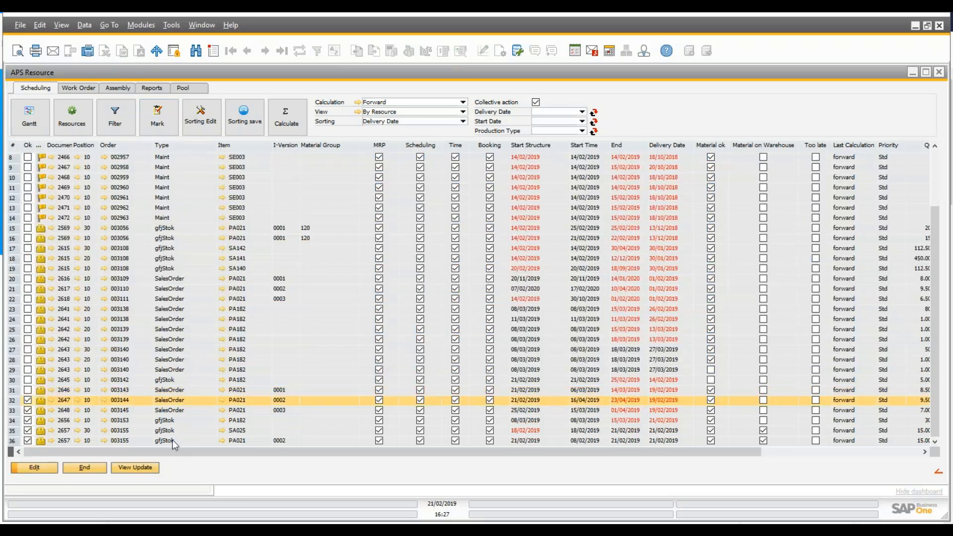
Step: Calculate the schedule for the marked work orders and open the Gantt chart
click(286, 115)
click(371, 287)
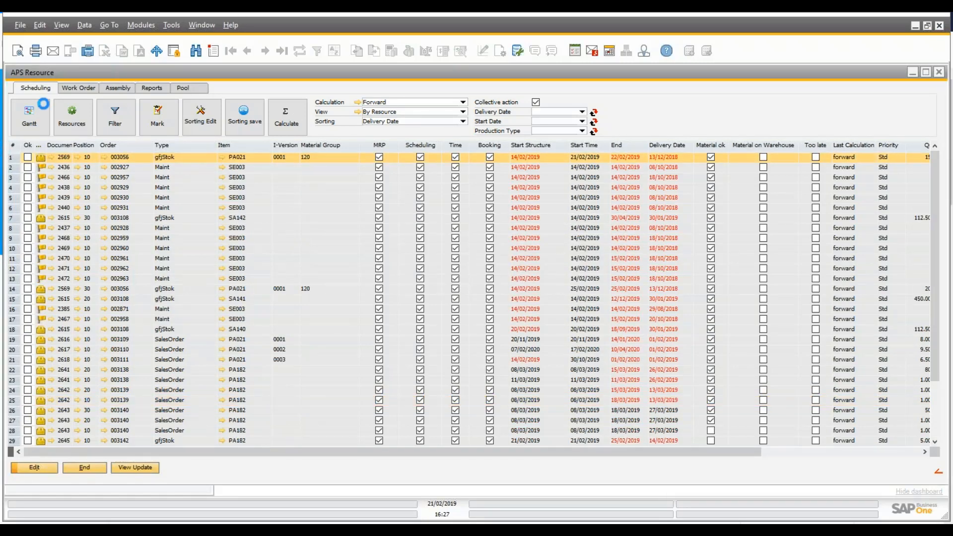
click(42, 106)
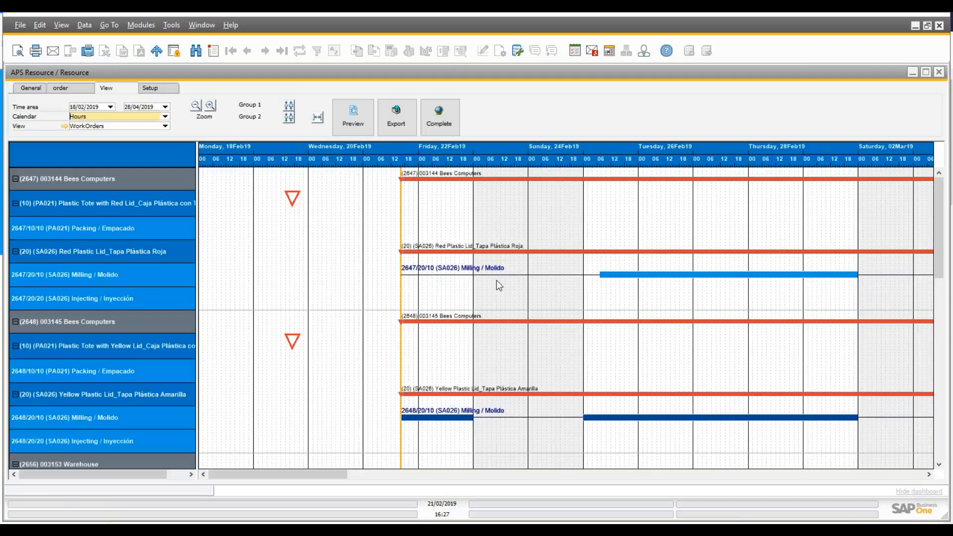
Step: Select injecting operation 2647/20/20 in the Gantt chart and display its resources with the available tools
drag(287, 473, 855, 467)
click(337, 299)
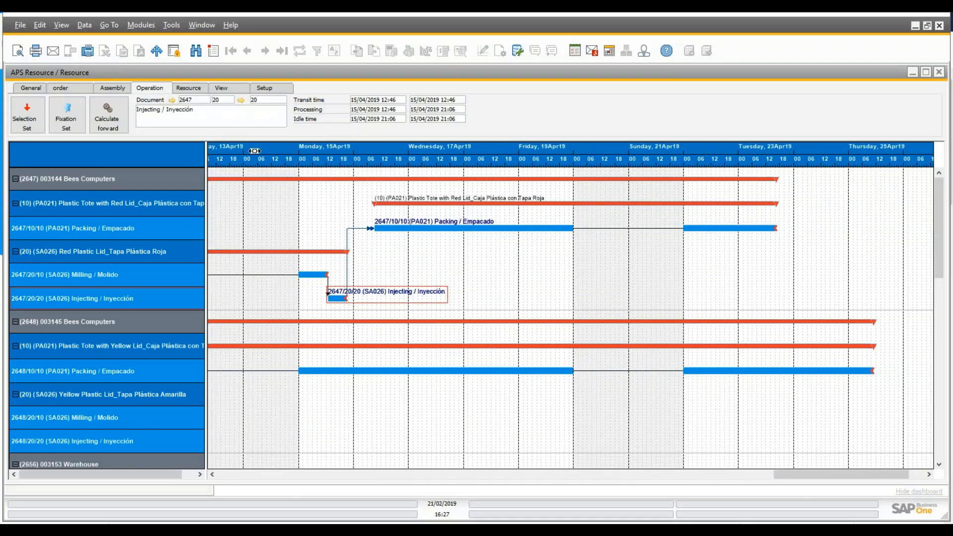
click(188, 88)
click(86, 118)
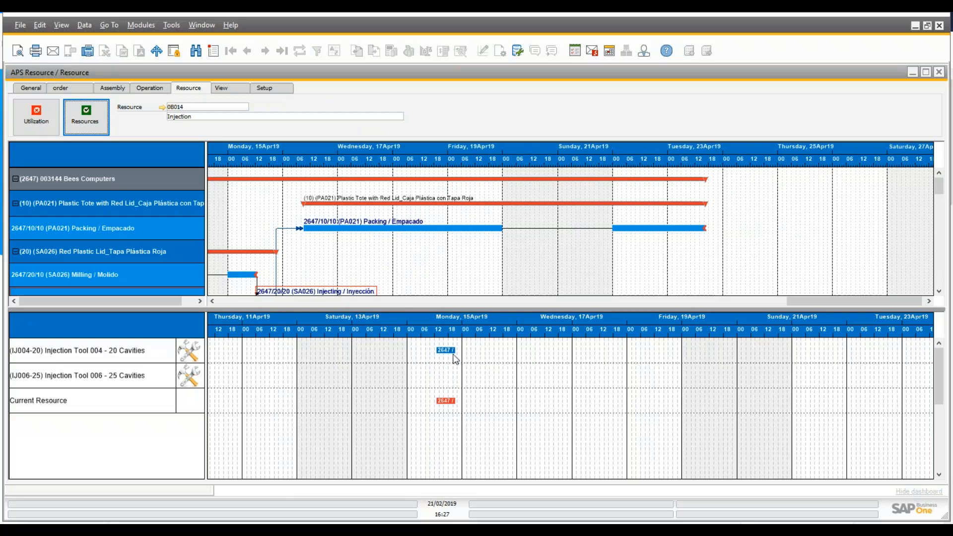
Step: Locate the SA025 assembly of work order 2657 and select injection operation 2657/30/20 to list its tools
scroll(347, 248, down, 5)
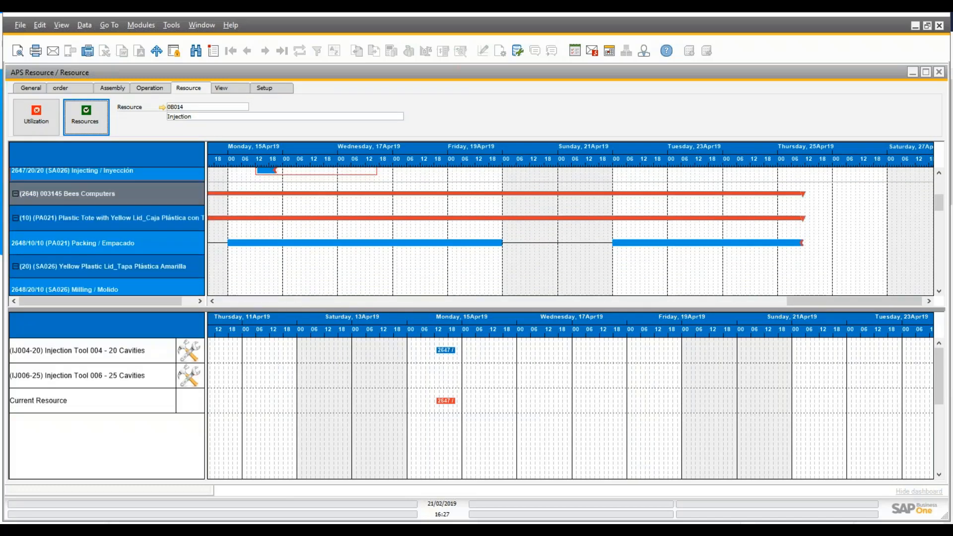
scroll(730, 291, up, 3)
click(353, 301)
click(601, 301)
drag(601, 301, 497, 301)
scroll(152, 283, down, 5)
scroll(151, 280, down, 5)
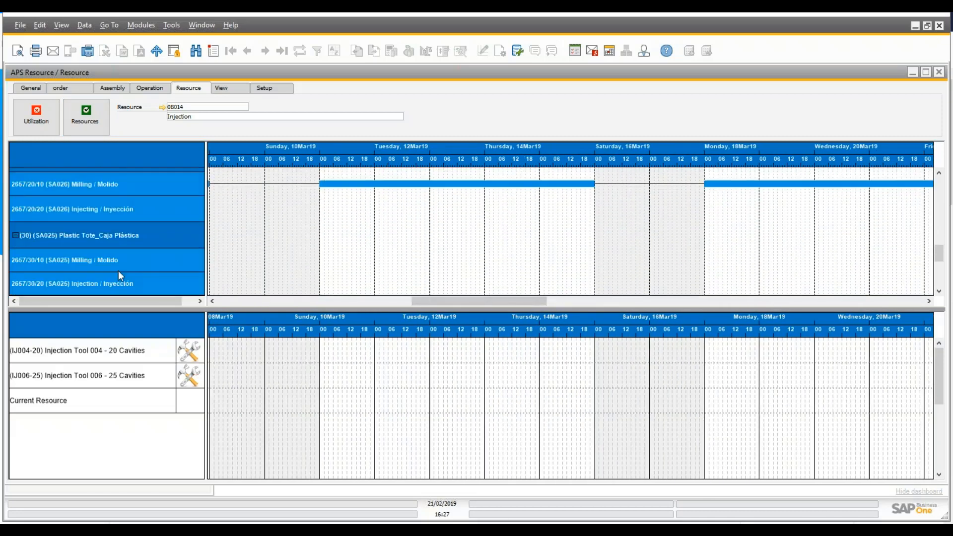
click(109, 239)
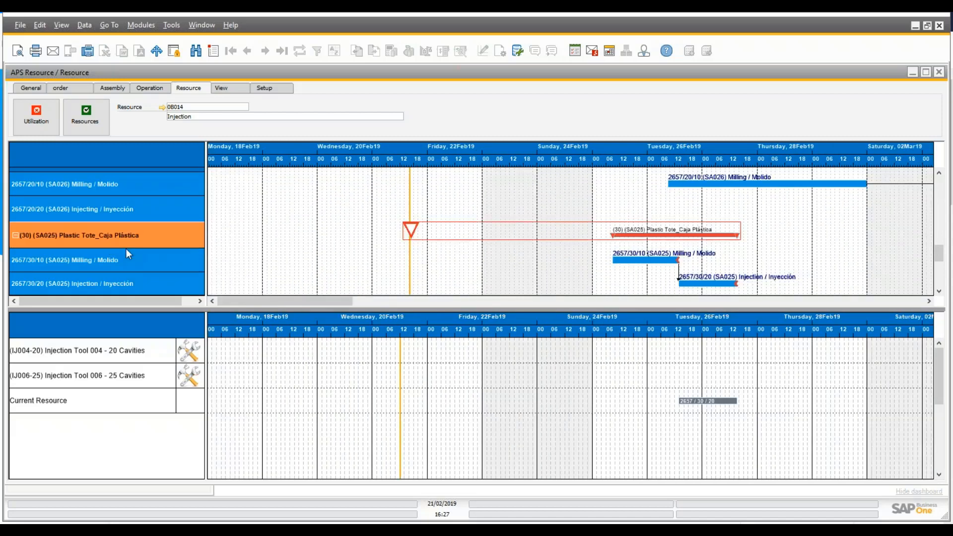
click(713, 282)
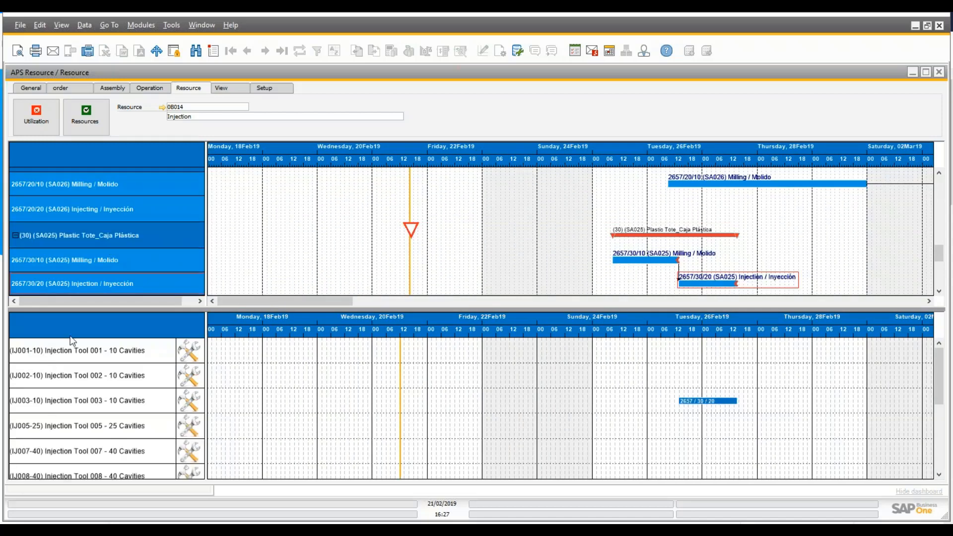
Step: Examine the tool bookings for injection operation 2657/30/20, view the operation's details, and close them without changes
scroll(754, 434, down, 2)
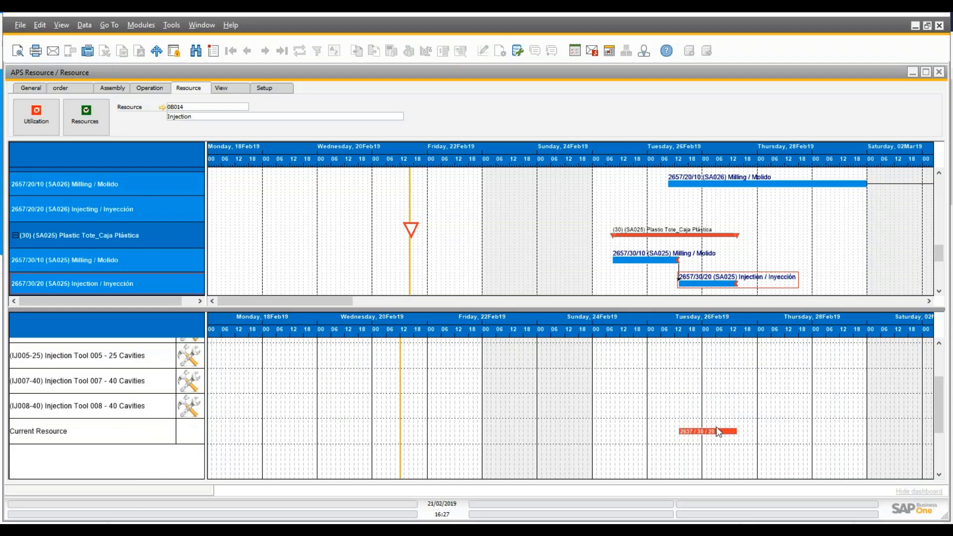
scroll(718, 432, up, 2)
drag(306, 300, 373, 320)
scroll(380, 370, down, 2)
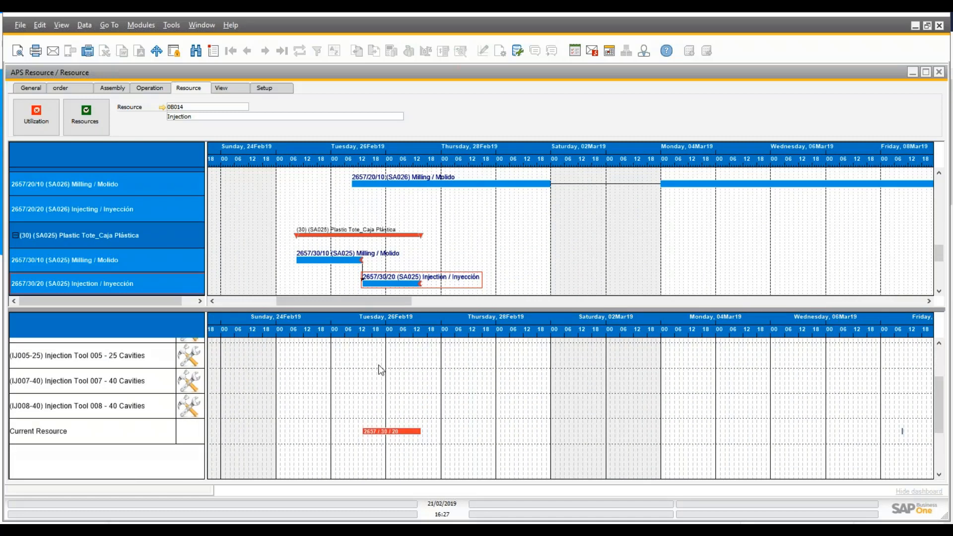
scroll(380, 370, up, 2)
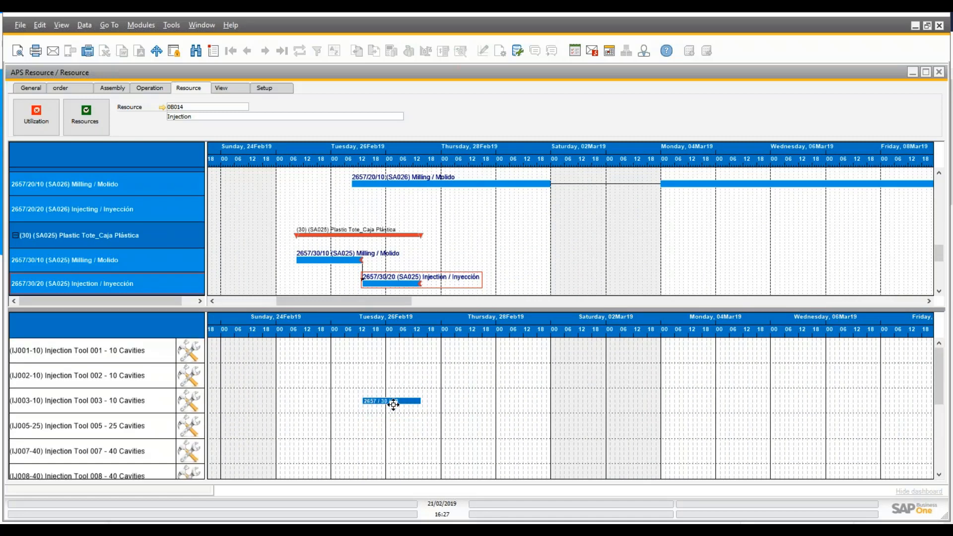
click(144, 88)
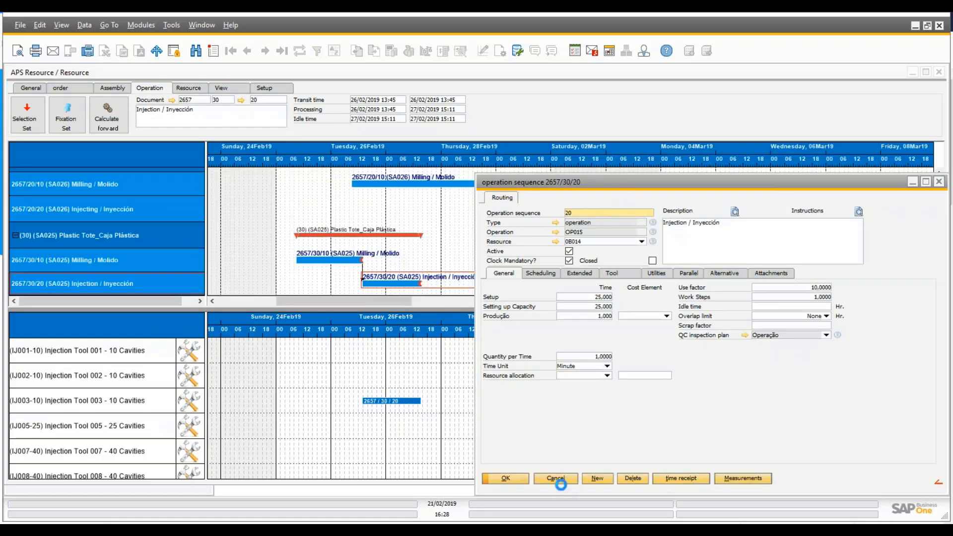
key(Escape)
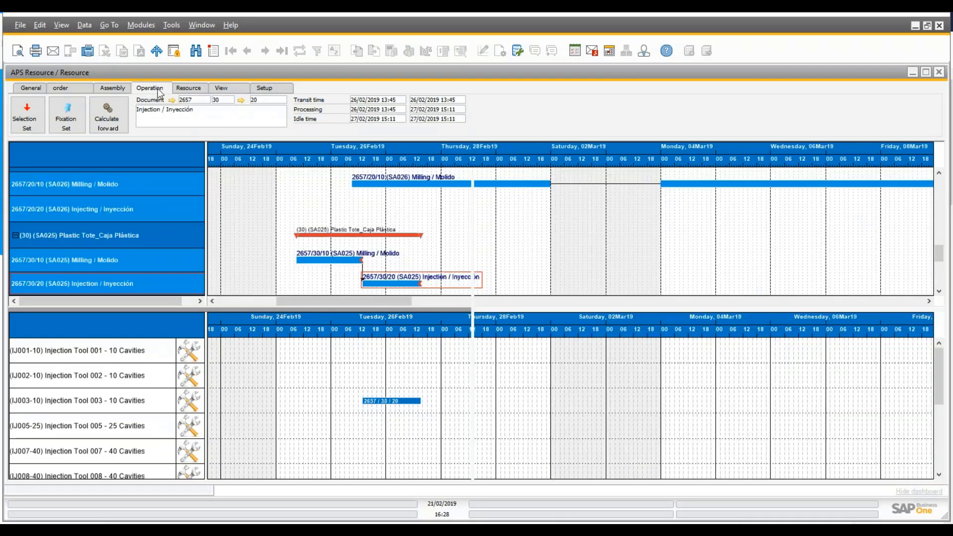
Step: Open work order 2657 from the Gantt's assembly data, expand SA025's injection operation 20 and select tool IJ007-40
click(125, 88)
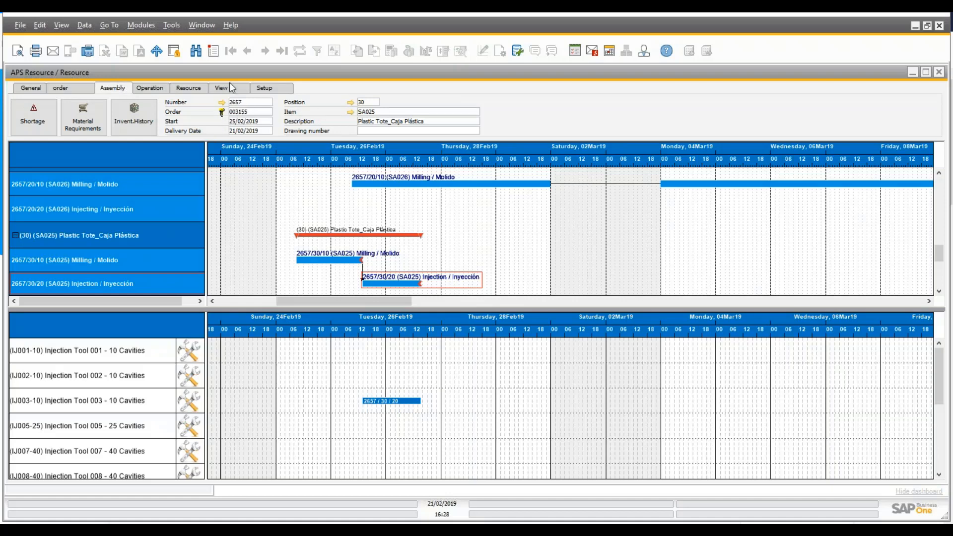
click(230, 103)
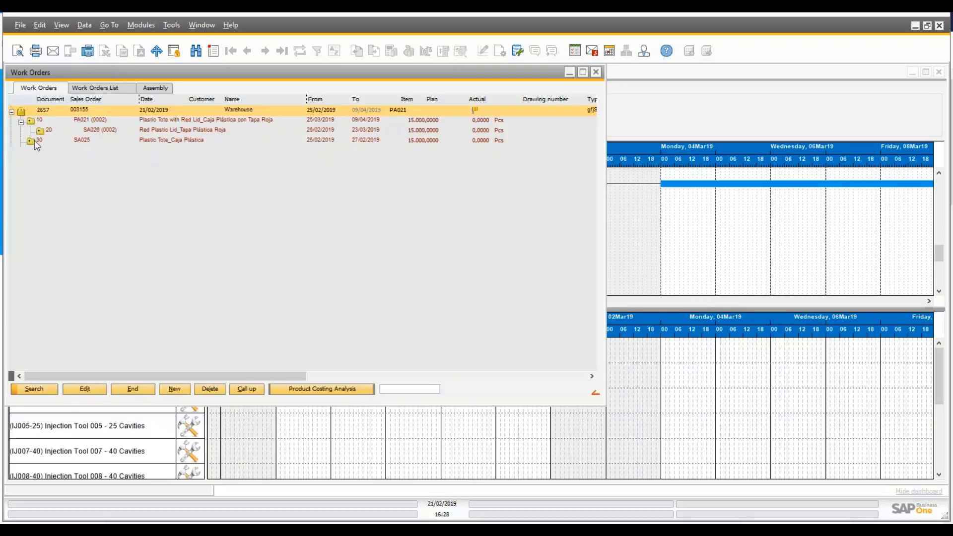
click(35, 140)
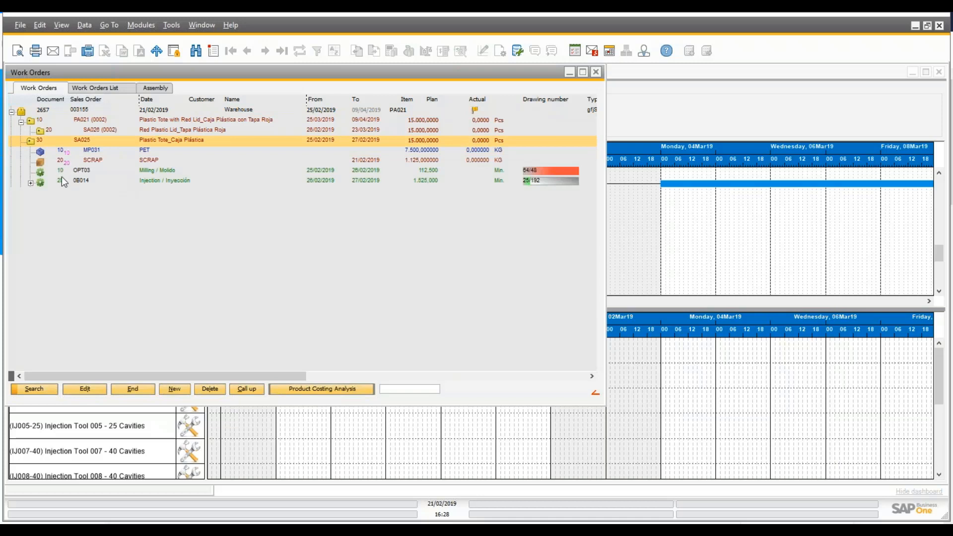
click(122, 181)
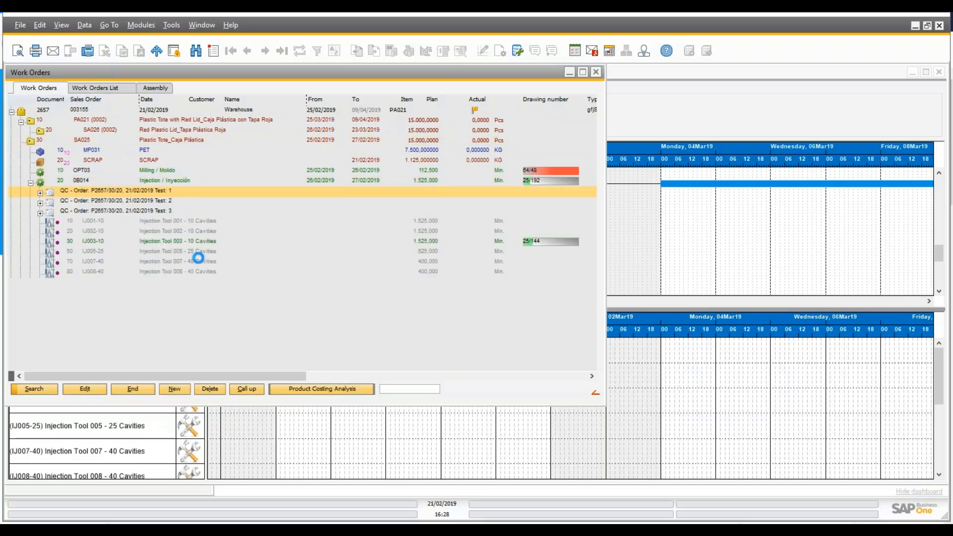
click(201, 261)
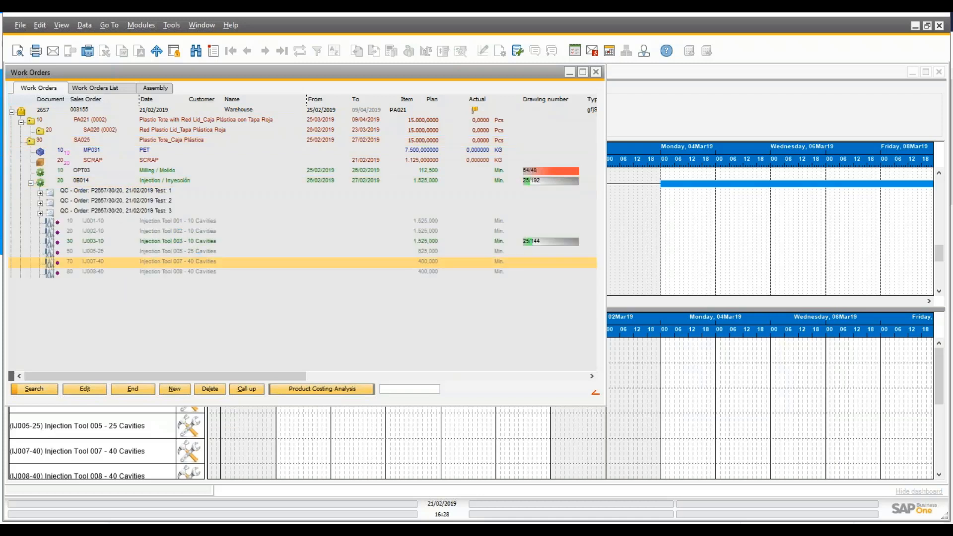
Step: Make IJ007-40 the active tool of SA025's injection operation in work order 2657 and close the work order
right_click(208, 263)
click(219, 306)
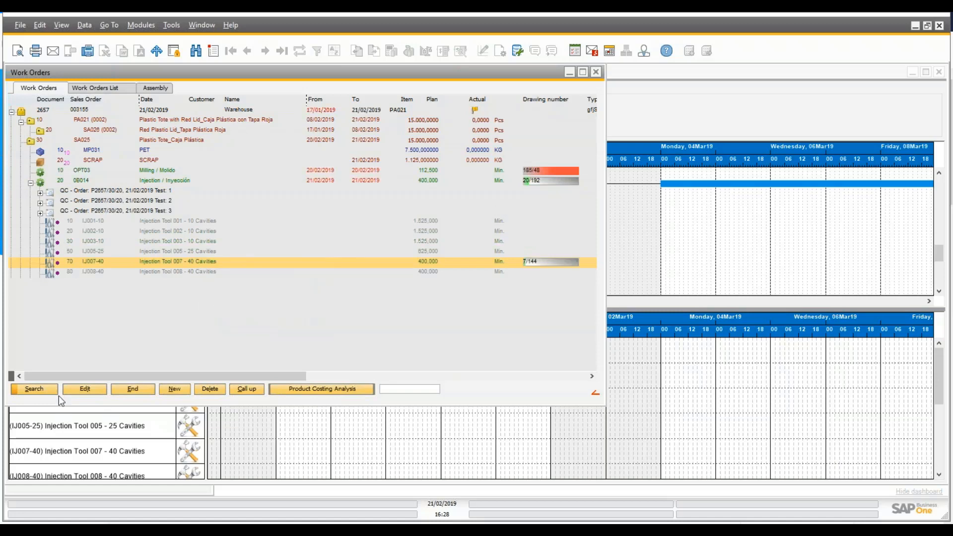
click(140, 393)
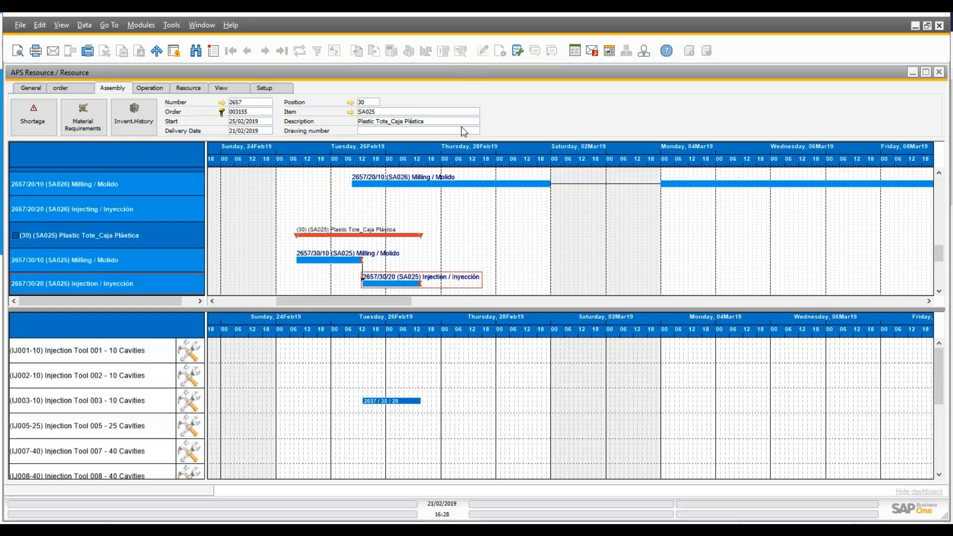
Step: Close the Gantt chart and recalculate the APS schedule with forward calculation
double_click(491, 75)
double_click(474, 78)
drag(474, 93, 344, 267)
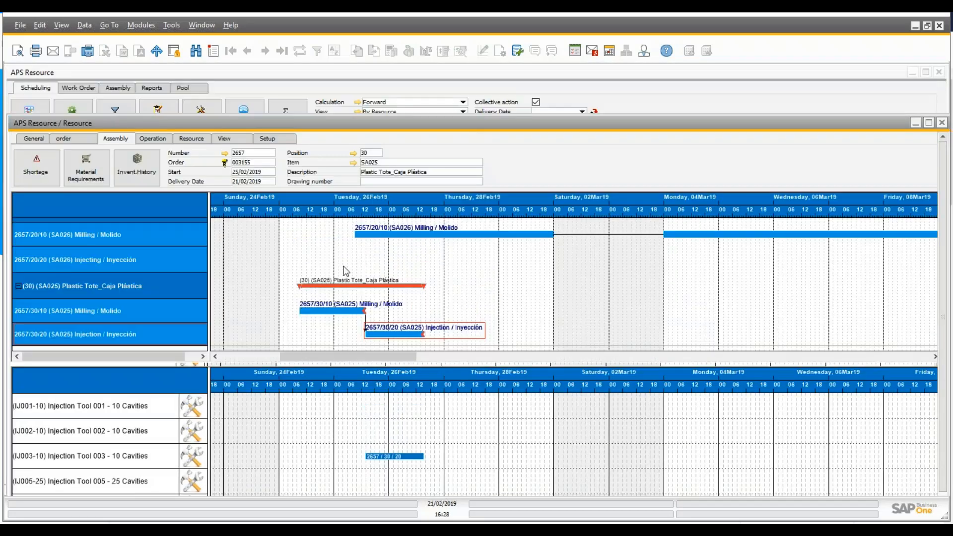
double_click(562, 102)
double_click(563, 78)
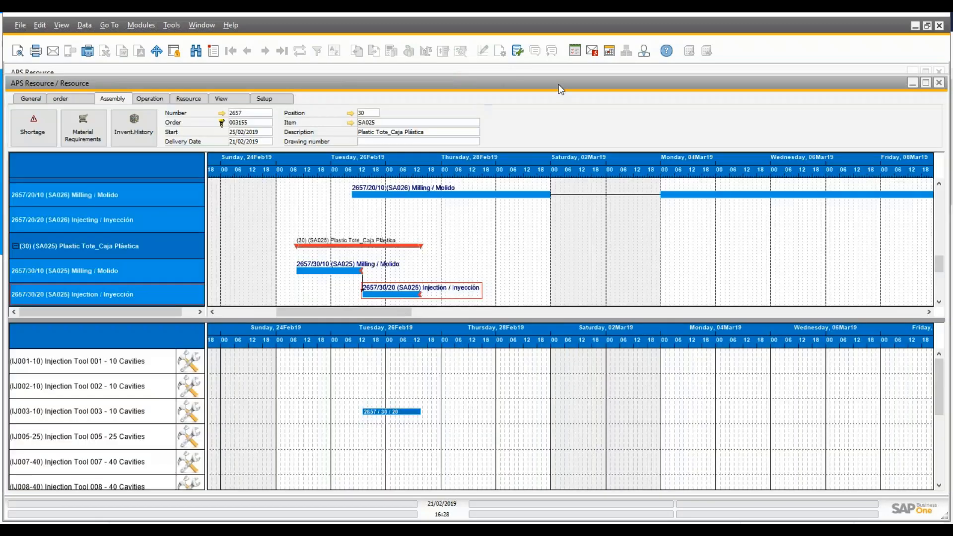
drag(558, 84, 165, 330)
click(546, 328)
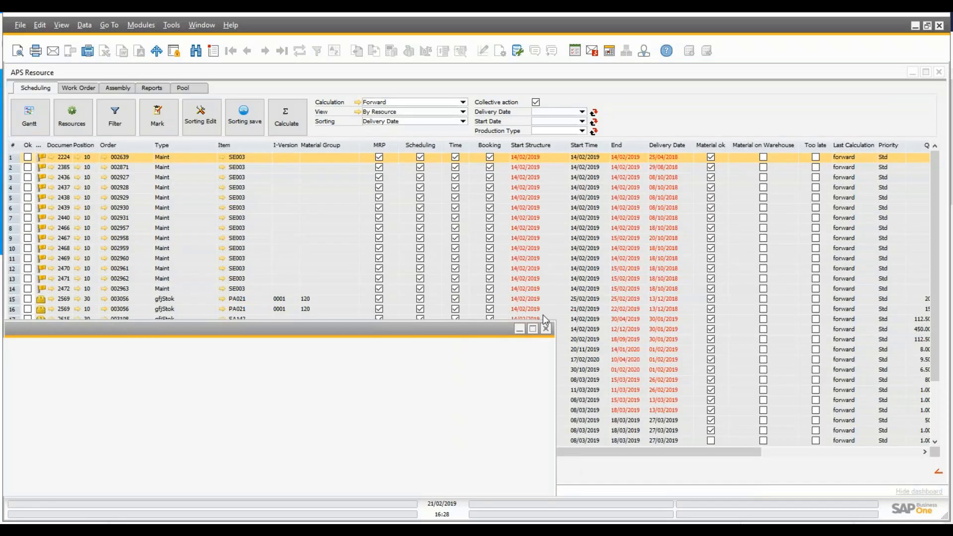
click(290, 121)
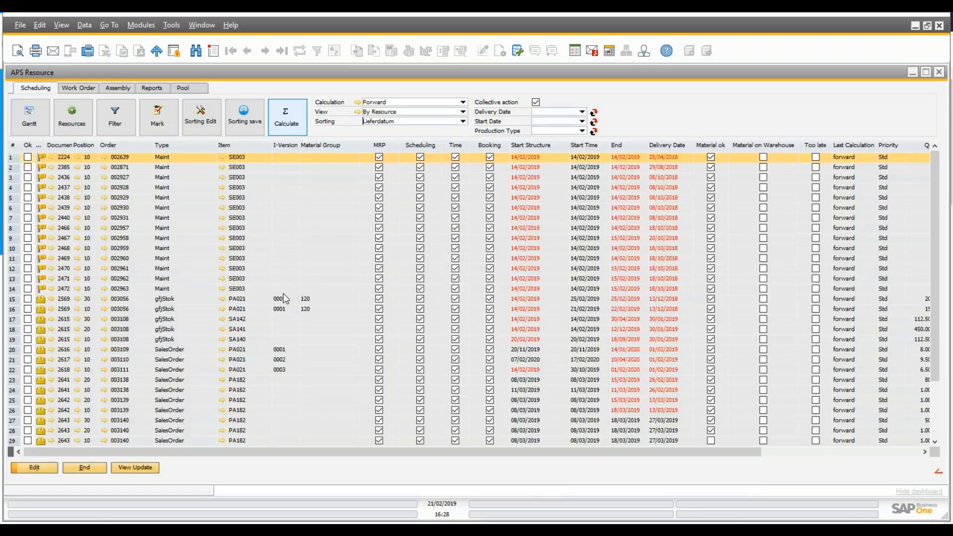
click(356, 288)
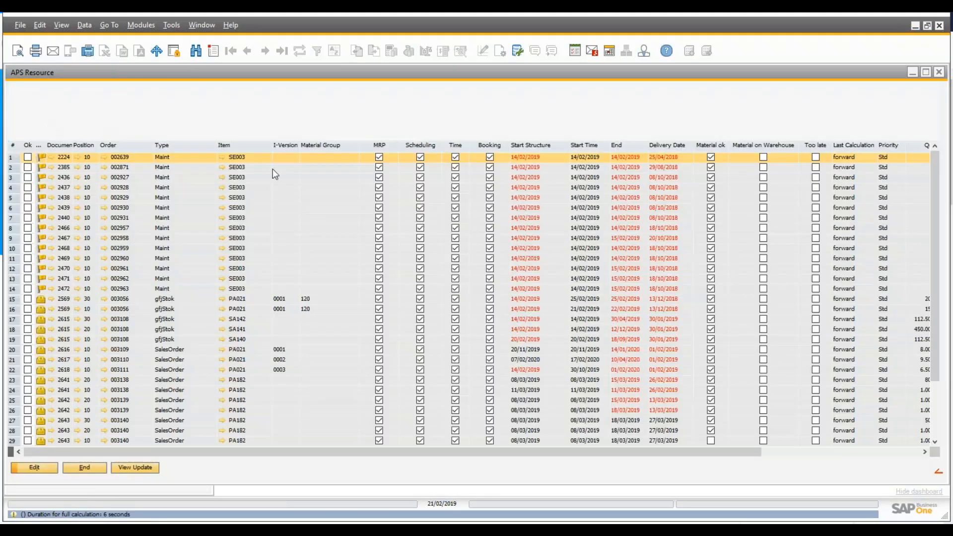
Step: Reopen the Gantt chart, select SA025 injection operation 2657/30/20 and display its resources with the tools
click(27, 128)
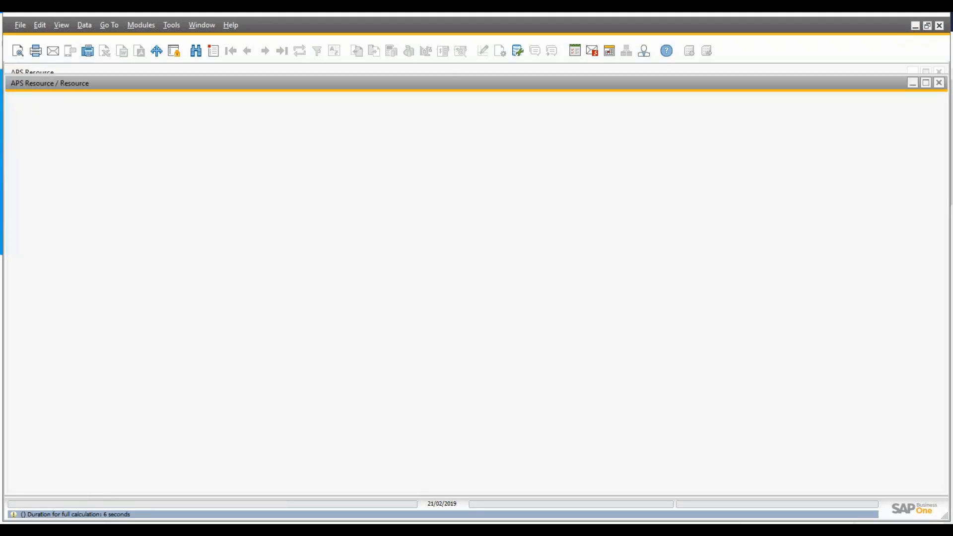
scroll(181, 375, down, 10)
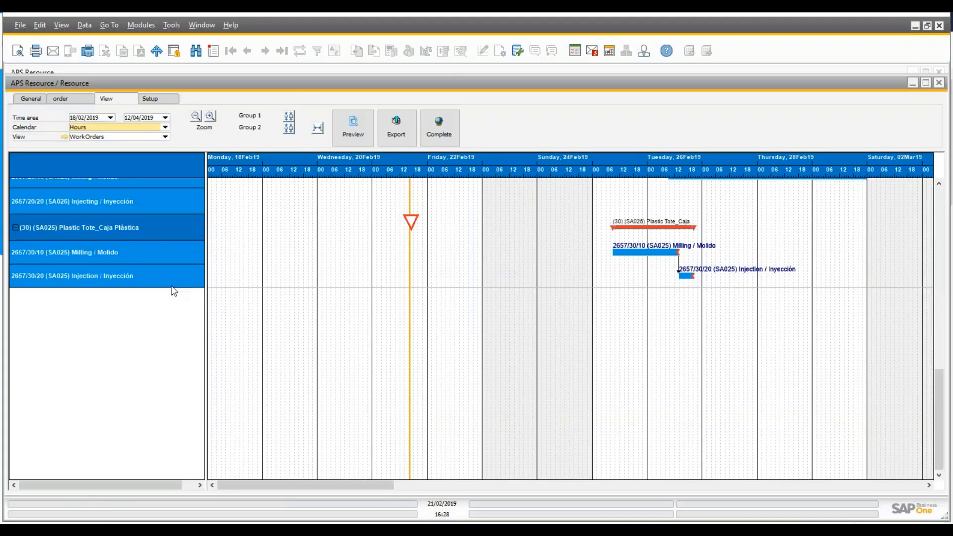
click(685, 275)
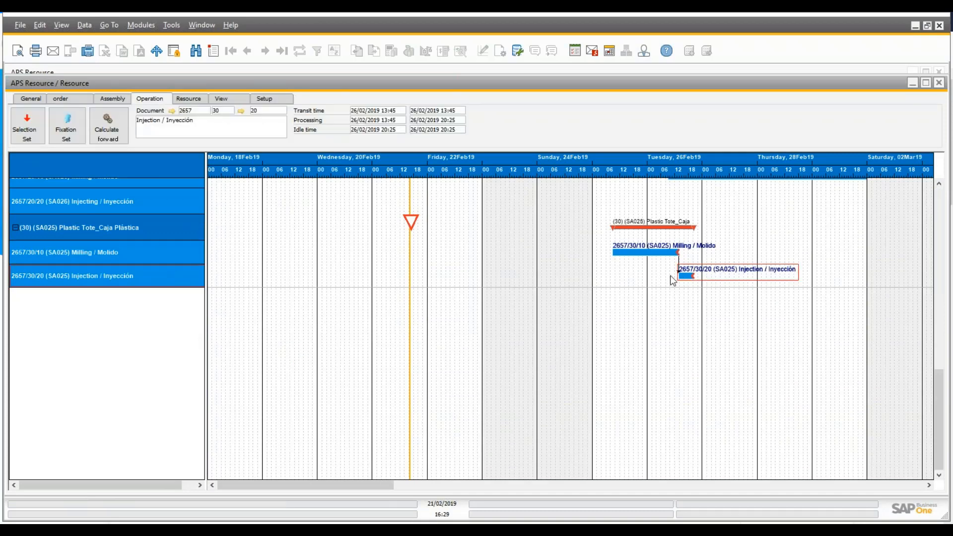
click(193, 99)
click(100, 121)
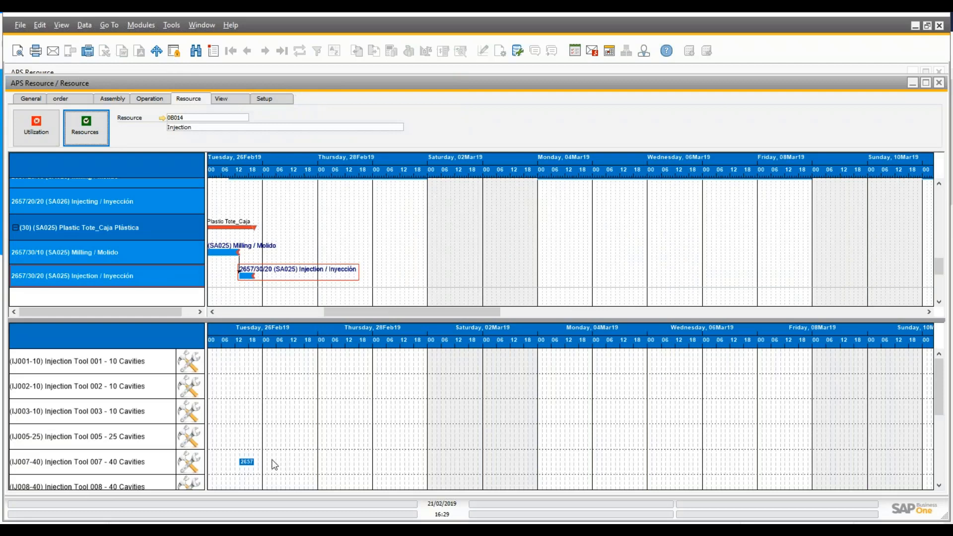
Step: Examine the bookings of tool IJ007-40 and the current resource from 26 February through mid-March
drag(384, 312, 374, 312)
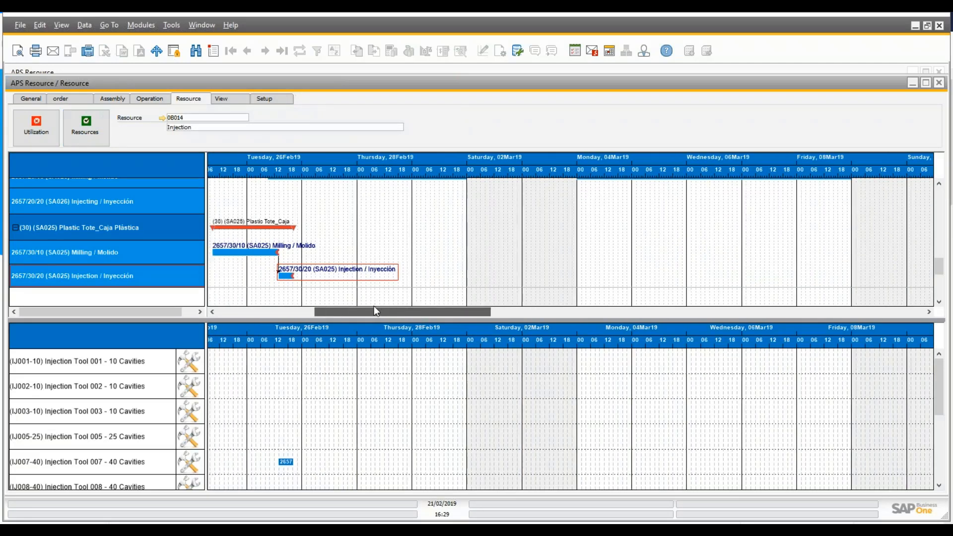
scroll(283, 440, down, 2)
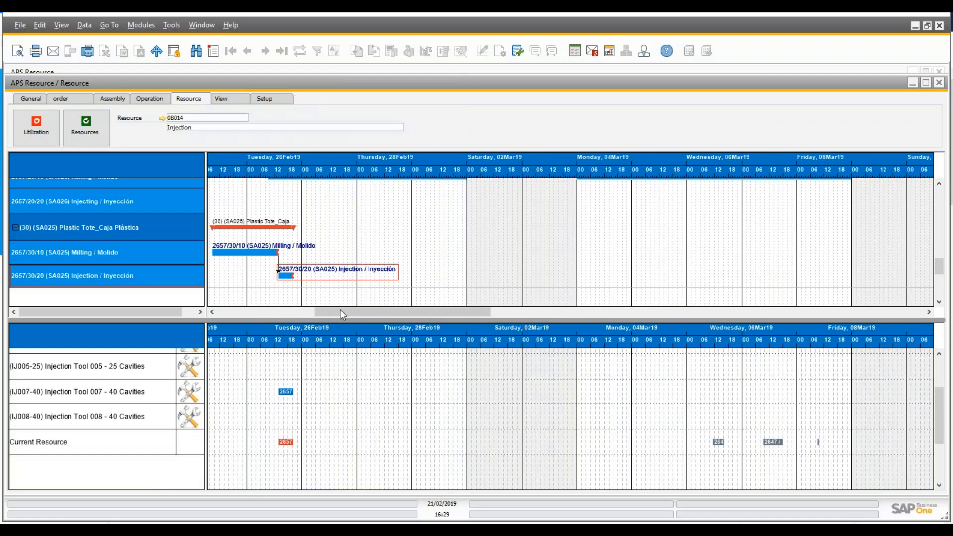
drag(340, 311, 365, 312)
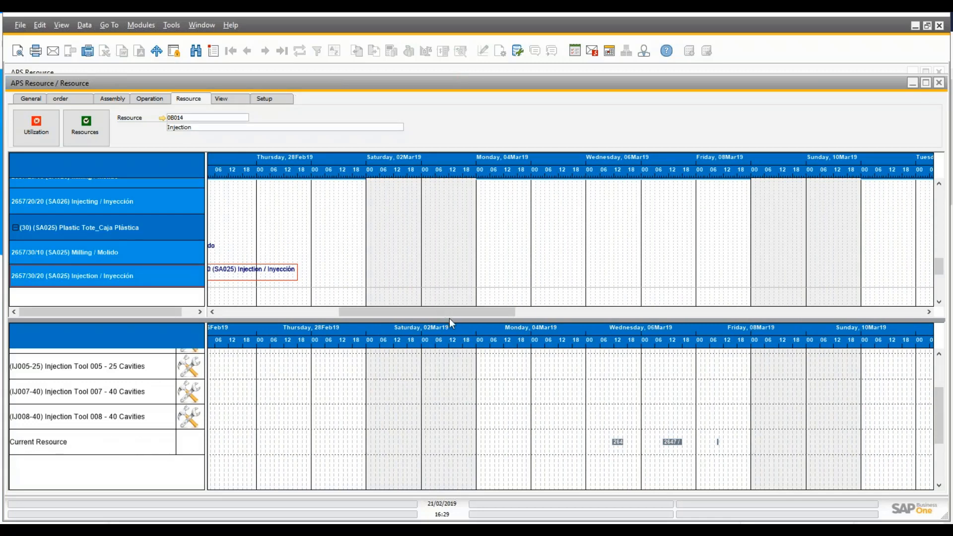
drag(449, 312, 491, 311)
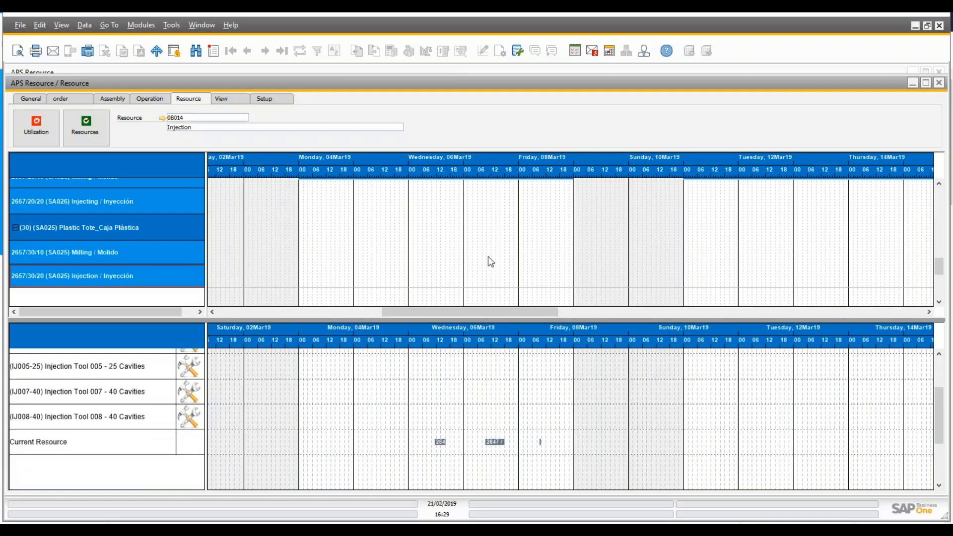
Step: Locate SA026 injecting operation 2648/20/20 in the Gantt chart and select it to list its tools and their bookings
scroll(489, 258, up, 3)
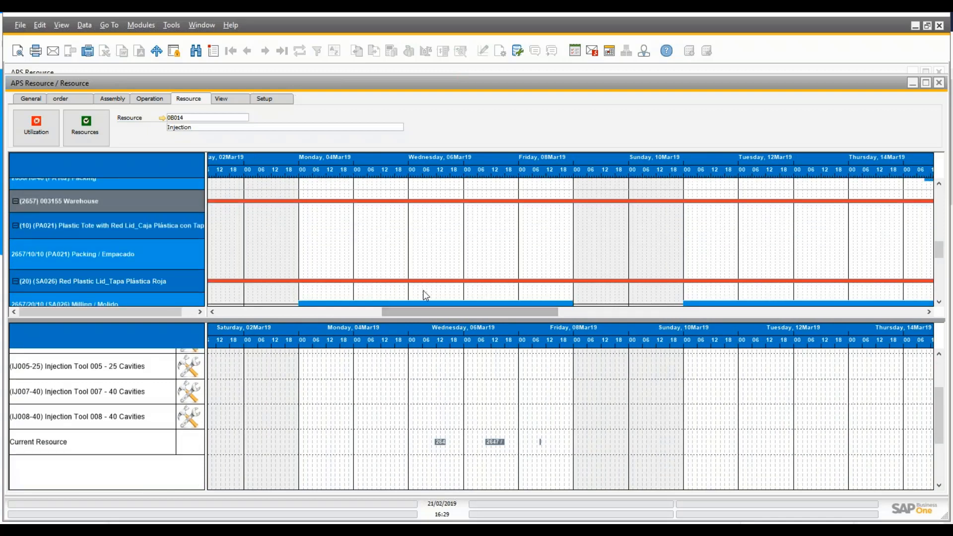
scroll(456, 294, up, 5)
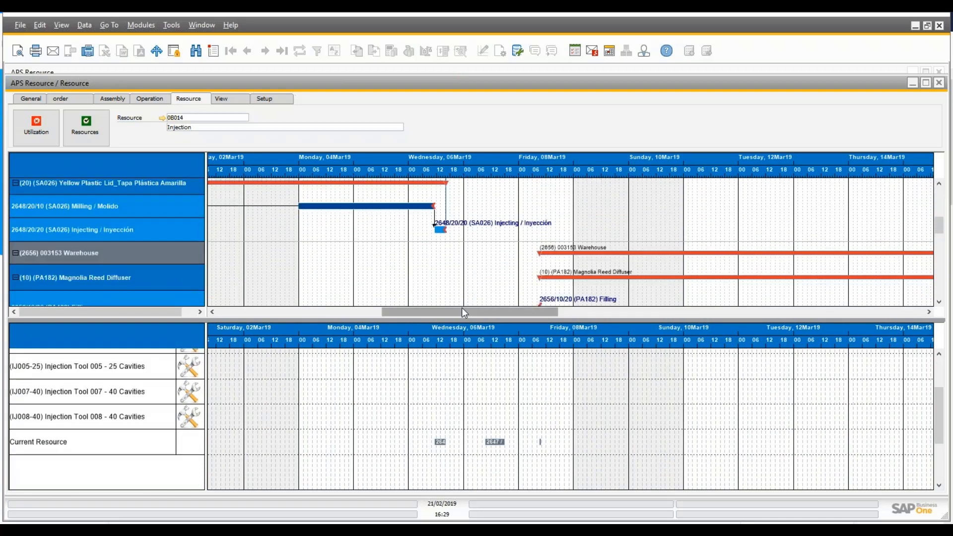
scroll(580, 275, down, 2)
scroll(304, 283, down, 2)
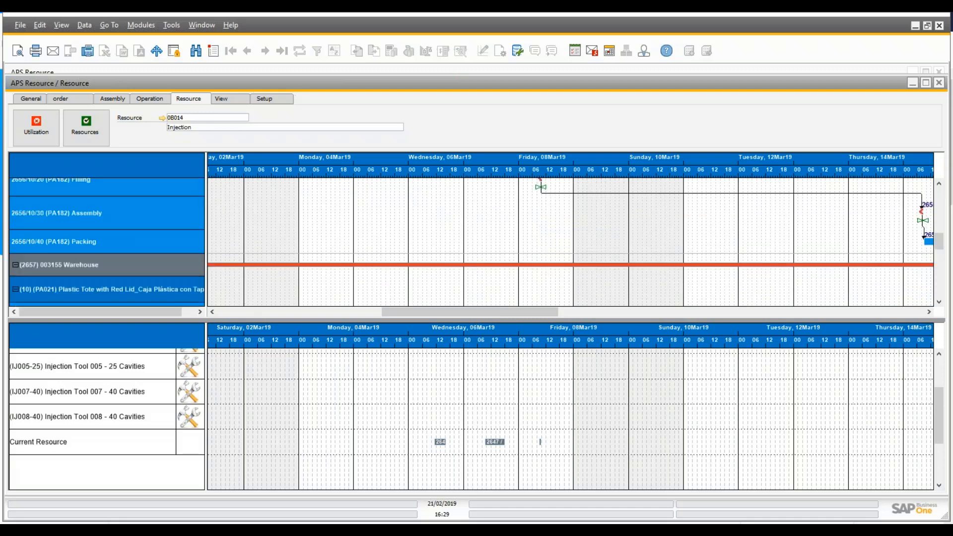
scroll(629, 258, up, 2)
click(540, 250)
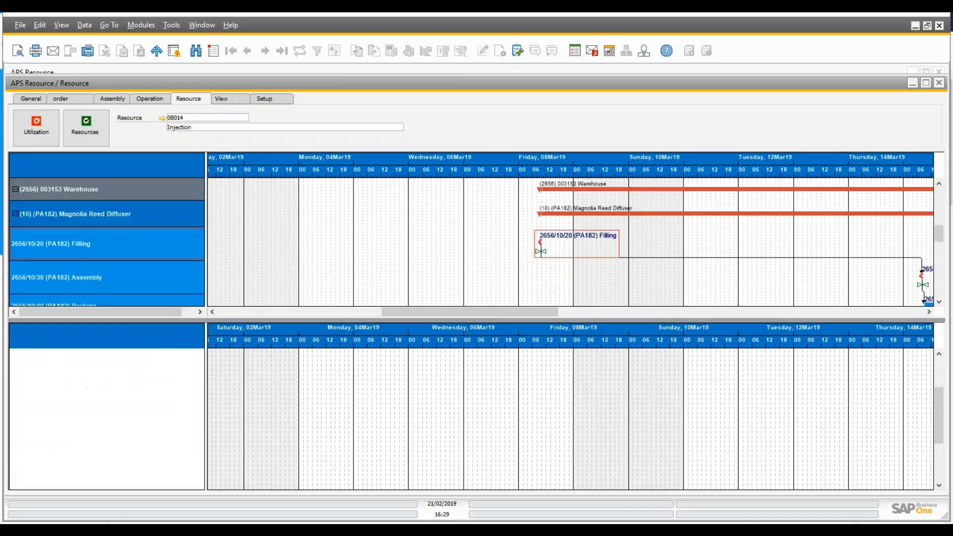
scroll(420, 270, up, 3)
click(440, 229)
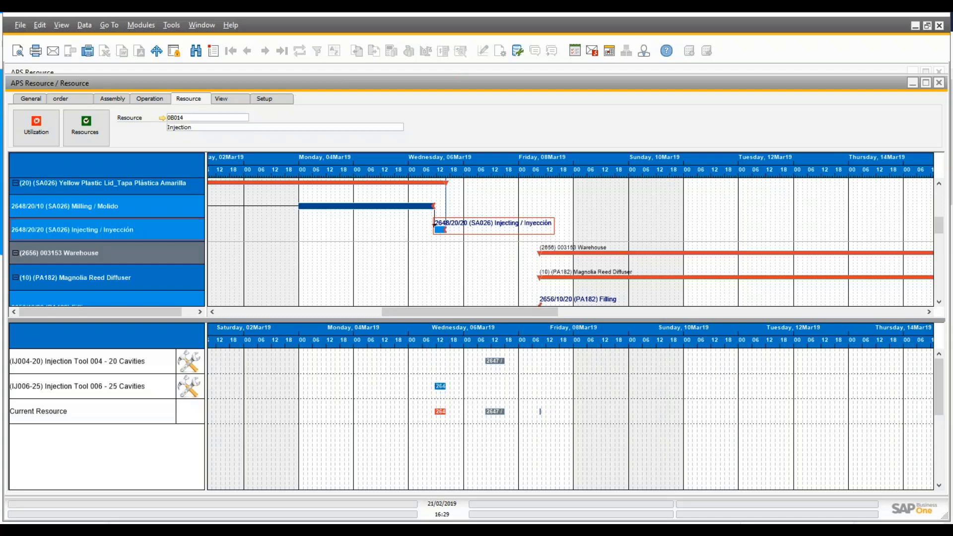
Step: Close the Gantt chart, the APS Resource scheduling and the APS Scheduling list
double_click(707, 83)
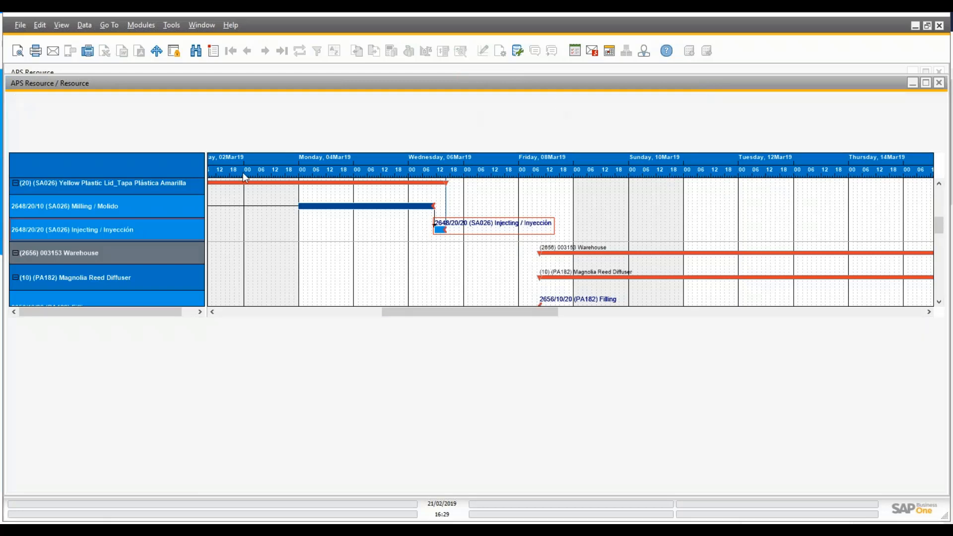
drag(141, 231, 39, 285)
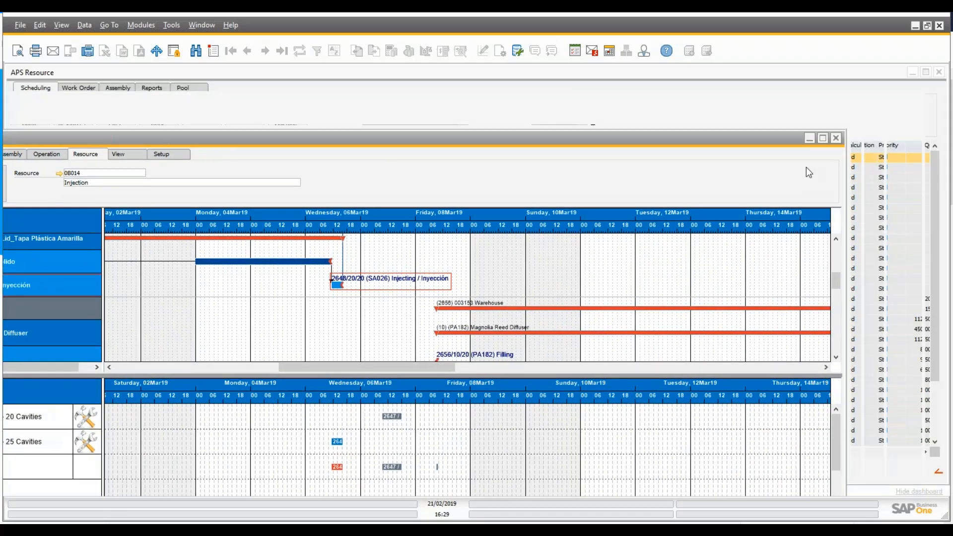
drag(729, 141, 343, 276)
click(448, 273)
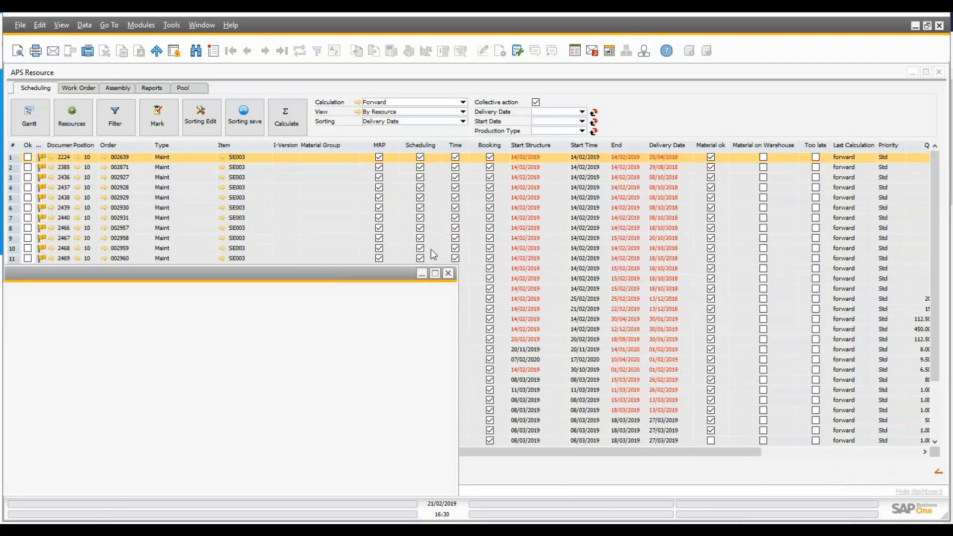
click(72, 468)
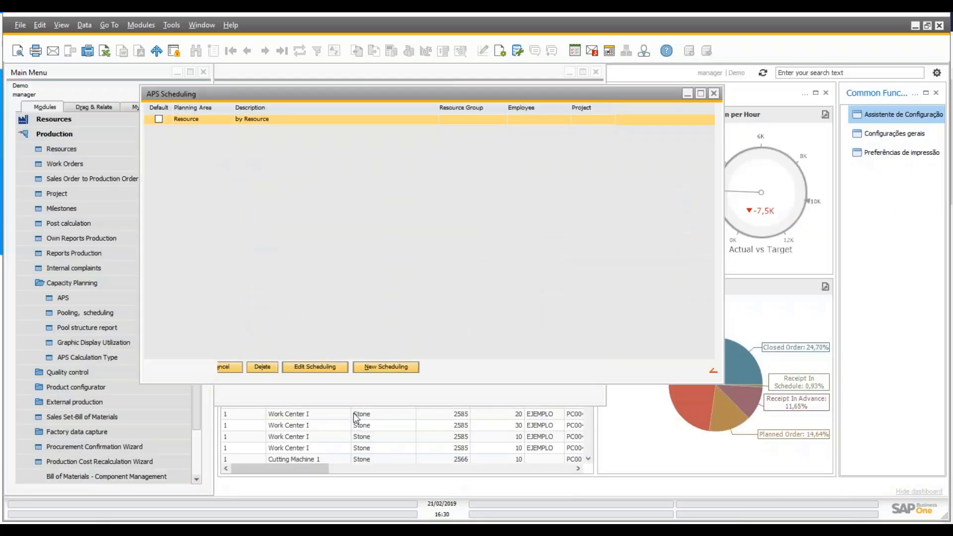
click(714, 94)
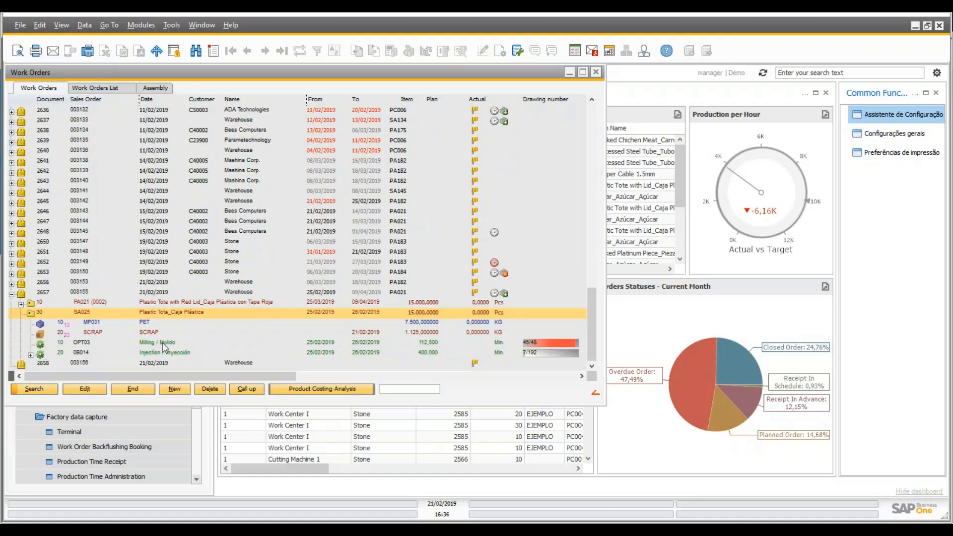
Step: Open SA025's milling operation 2657/30/10 and copy the barcode from its extended details
double_click(164, 345)
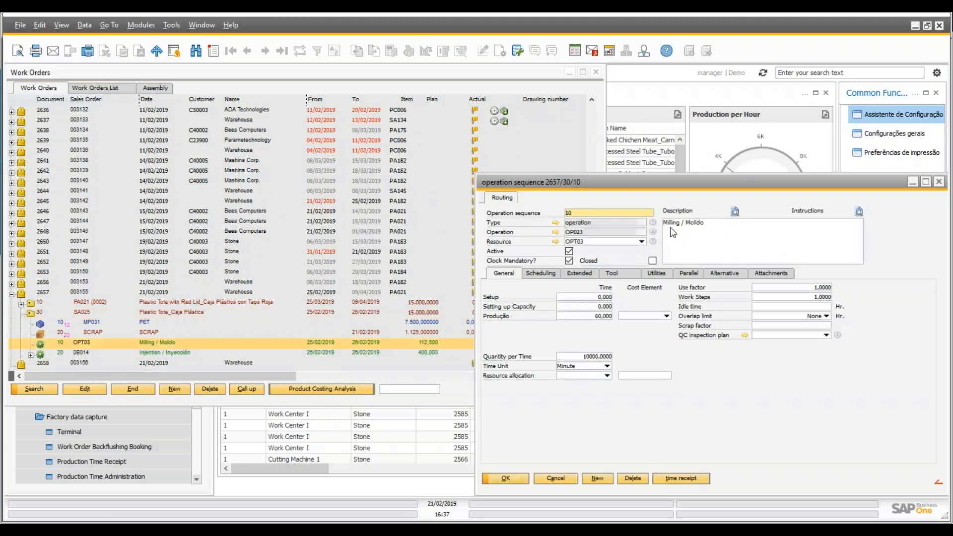
click(582, 274)
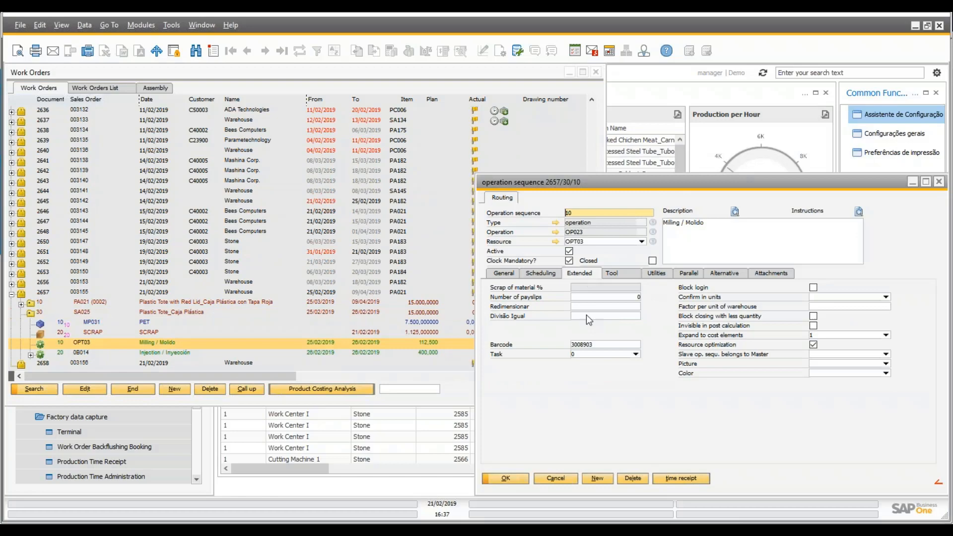
right_click(590, 345)
click(599, 362)
Step: Switch to the beas terminal and log in to the milling operation using the copied barcode 3008903
click(332, 523)
click(42, 105)
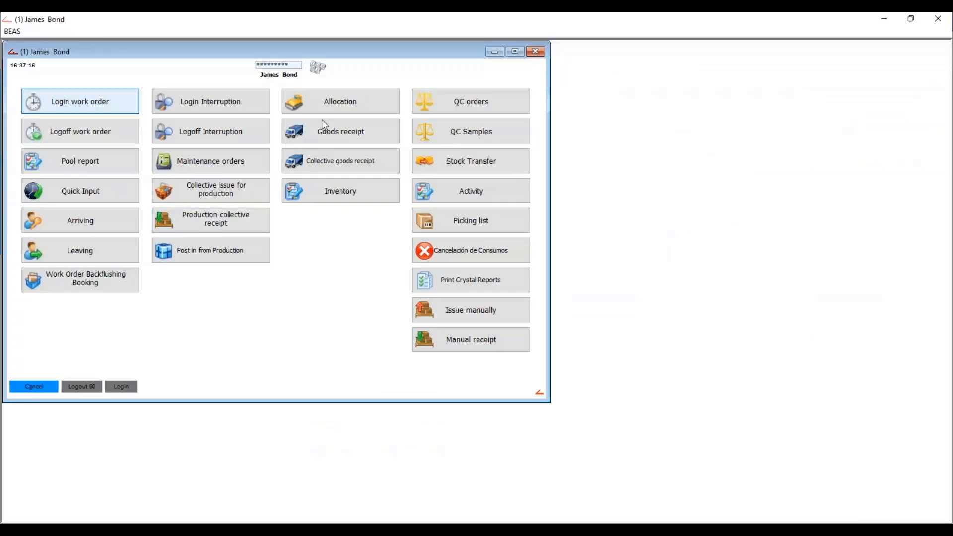
key(ctrl+v)
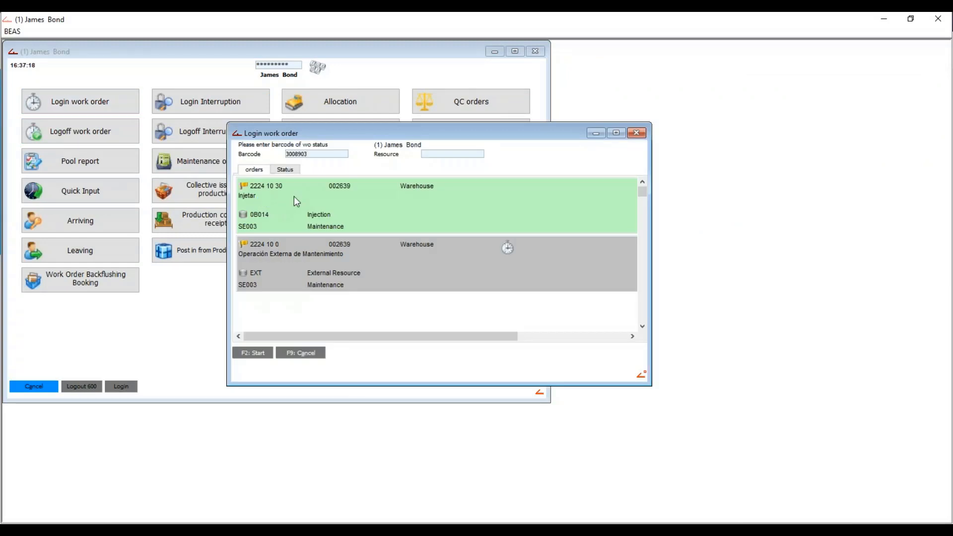
key(Return)
key(F3)
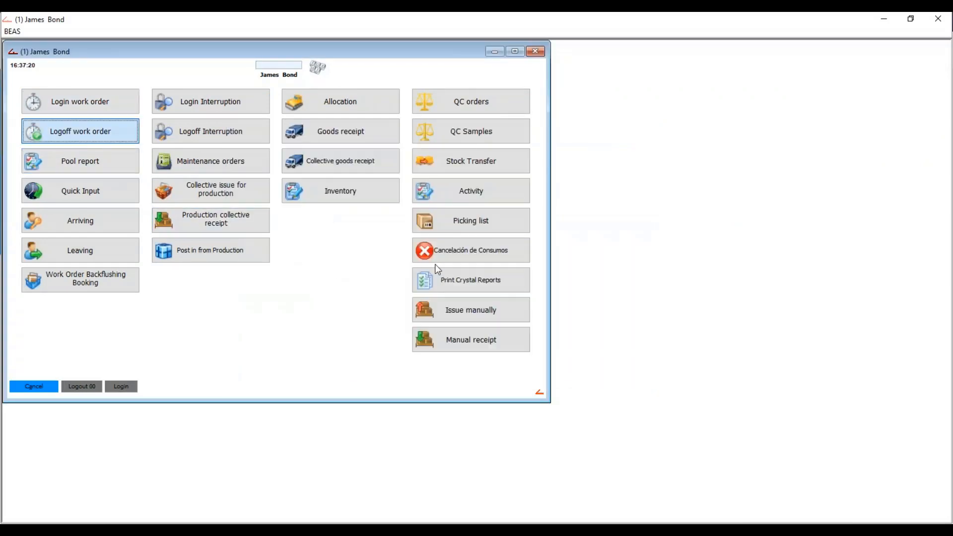
Step: Log off the milling operation as complete with a 200 min duration, issuing its PET requirement from batch LAA0681, and close the time receipt
click(80, 131)
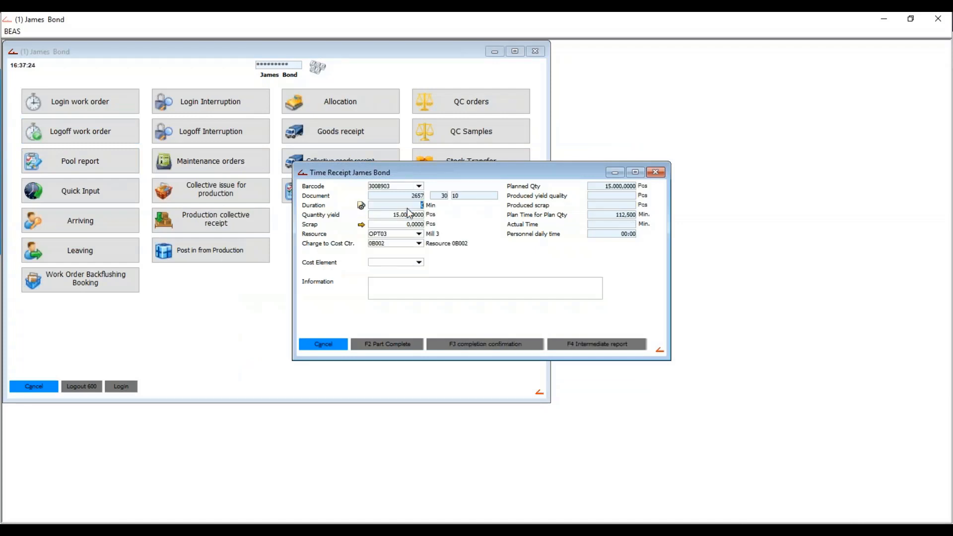
click(492, 345)
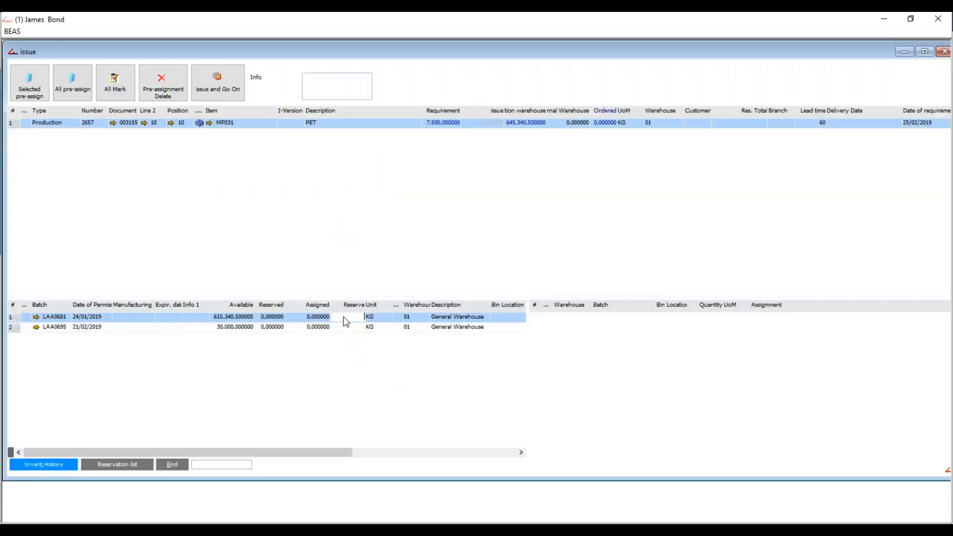
double_click(345, 318)
click(217, 88)
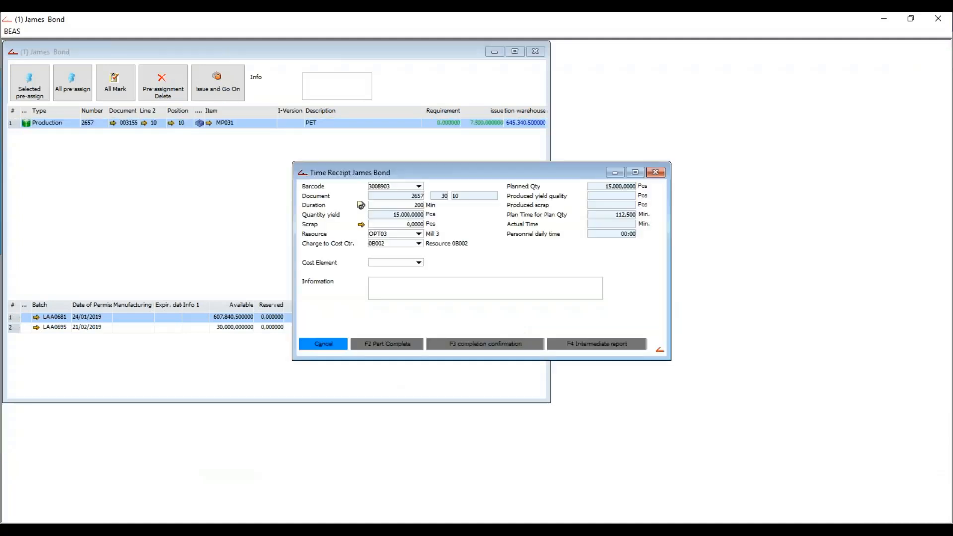
click(655, 173)
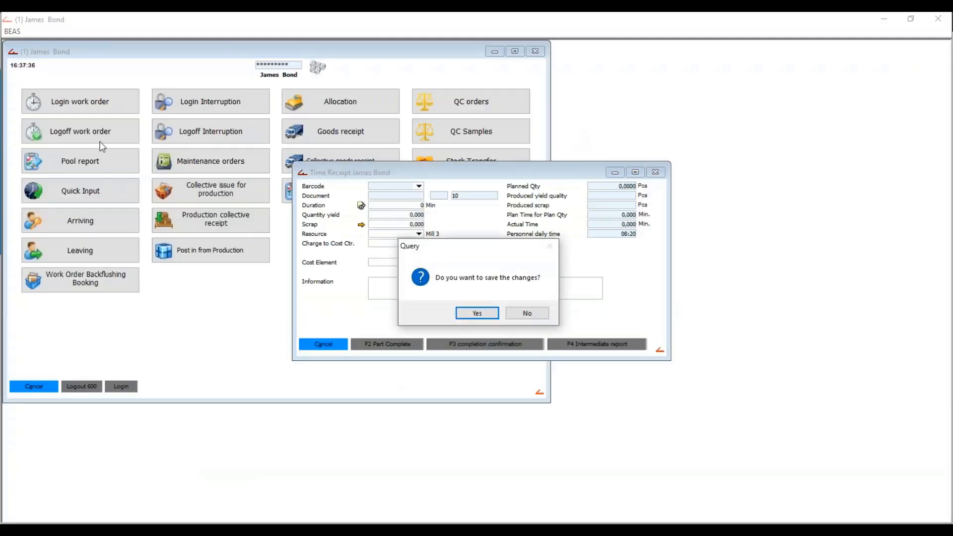
click(516, 311)
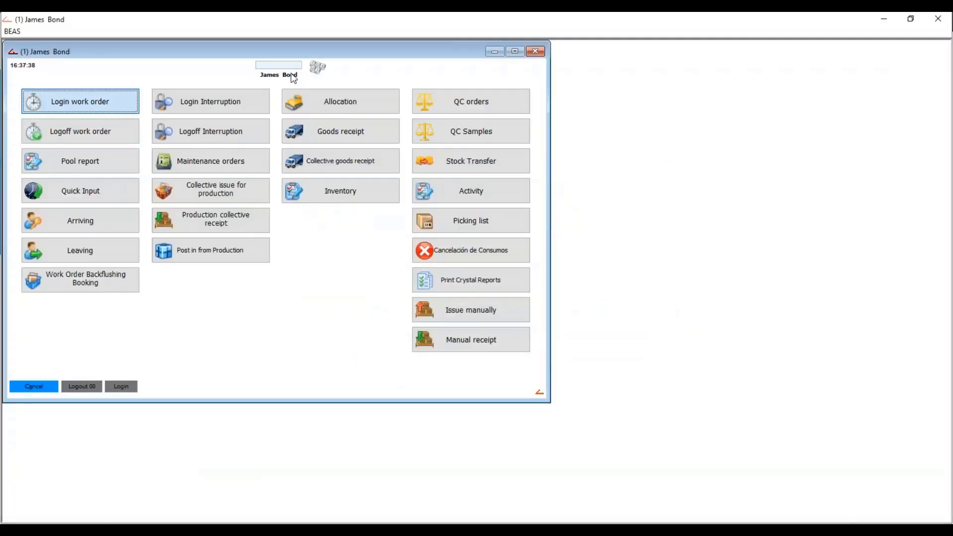
Step: Copy the barcode of SA025's injection operation 2657/30/20 from its extended details and close the operation
click(81, 101)
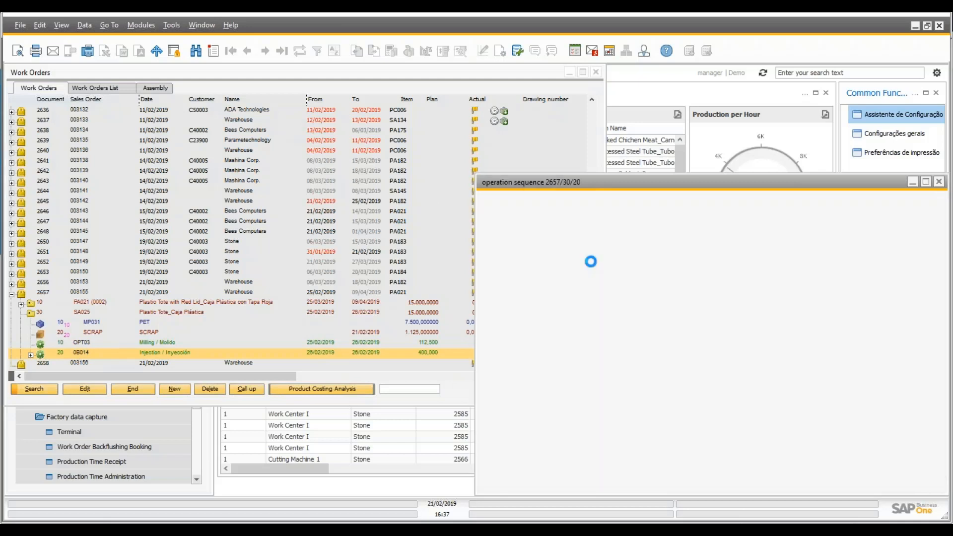
click(577, 273)
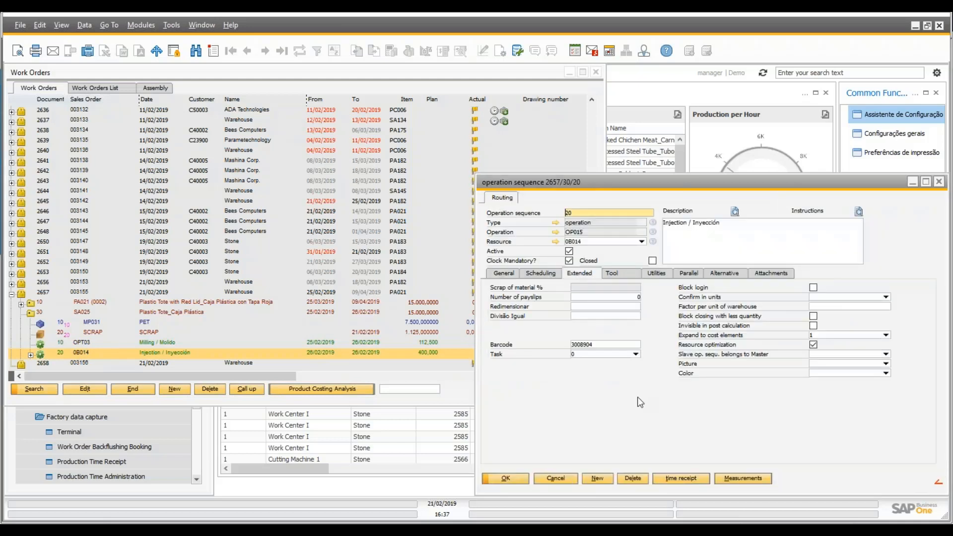
right_click(590, 346)
click(598, 205)
click(554, 478)
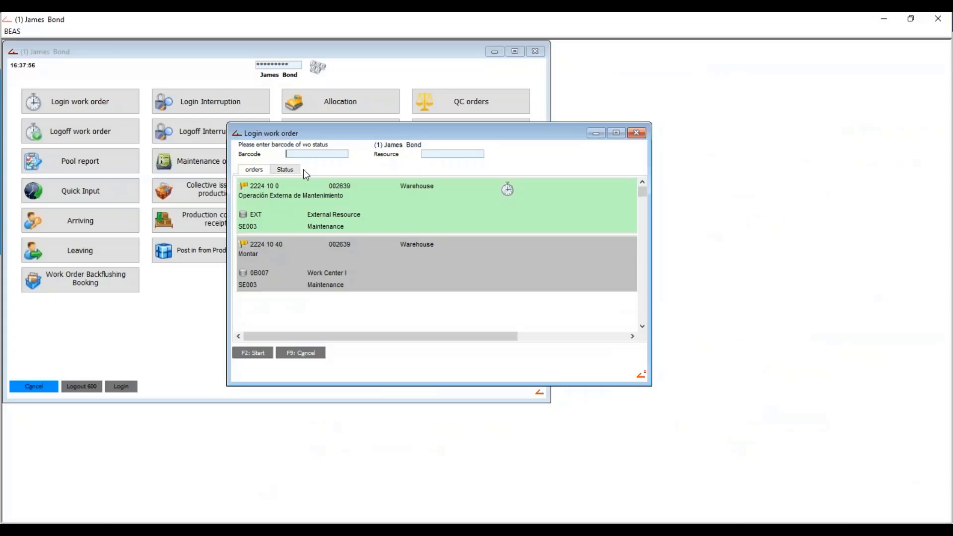
Step: Switch to the beas terminal and log in to the injection operation with the copied barcode 3008904
key(ctrl+v)
key(Return)
click(293, 240)
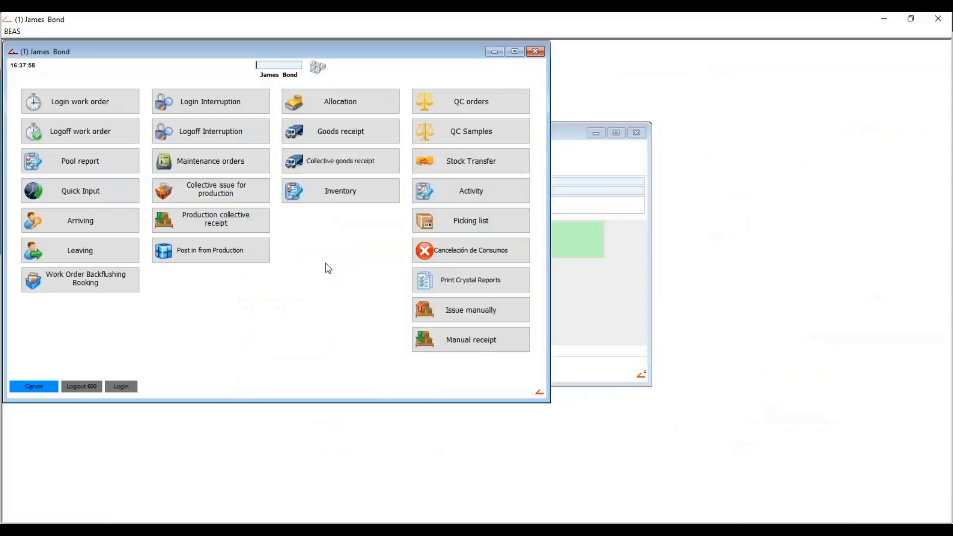
Step: Log off the injection operation as complete with a 200 min duration, post the assembly and close the emptied time receipt without saving
click(134, 128)
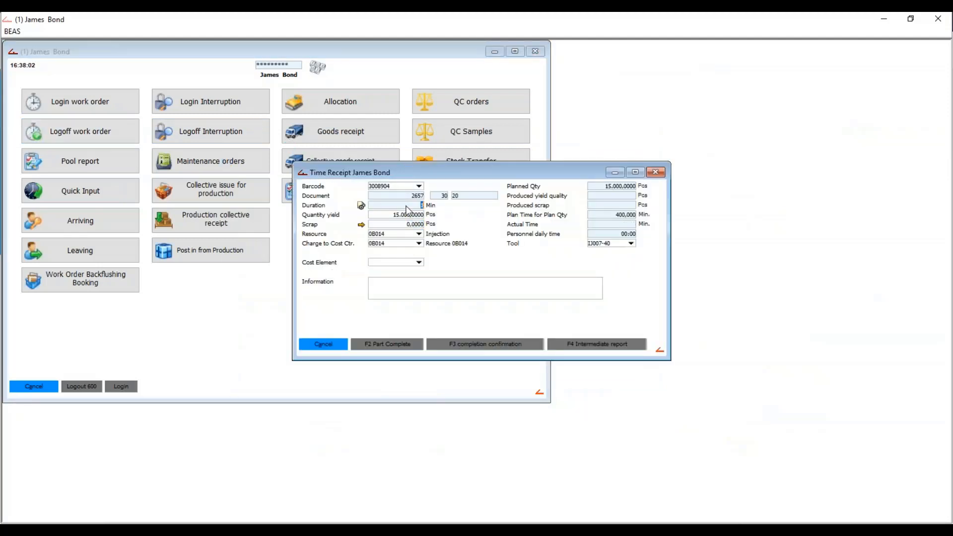
text(200)
key(Tab)
key(F3)
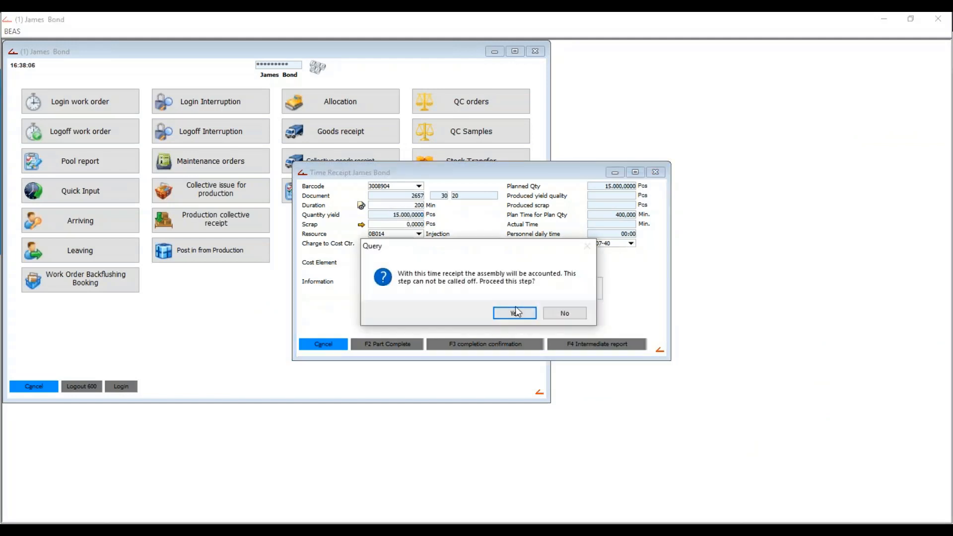
click(514, 312)
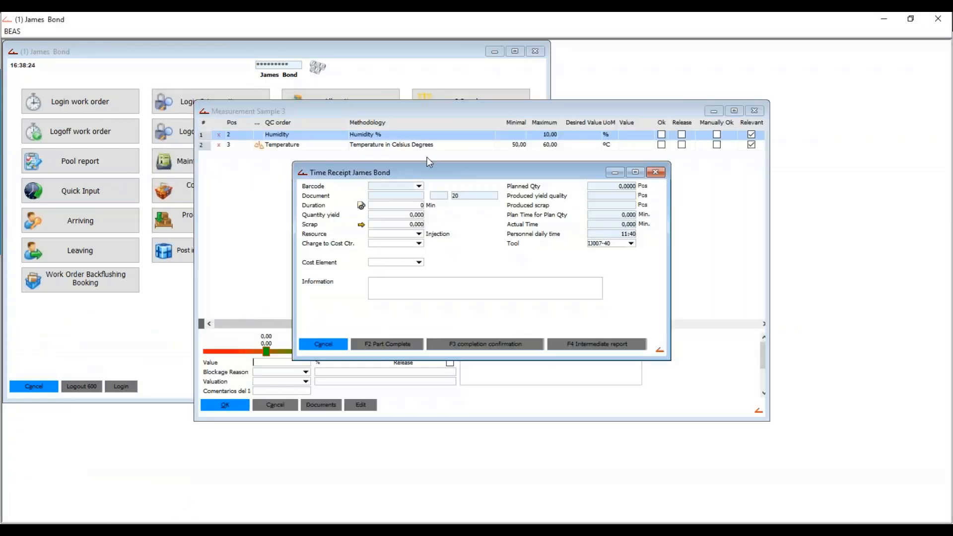
click(655, 173)
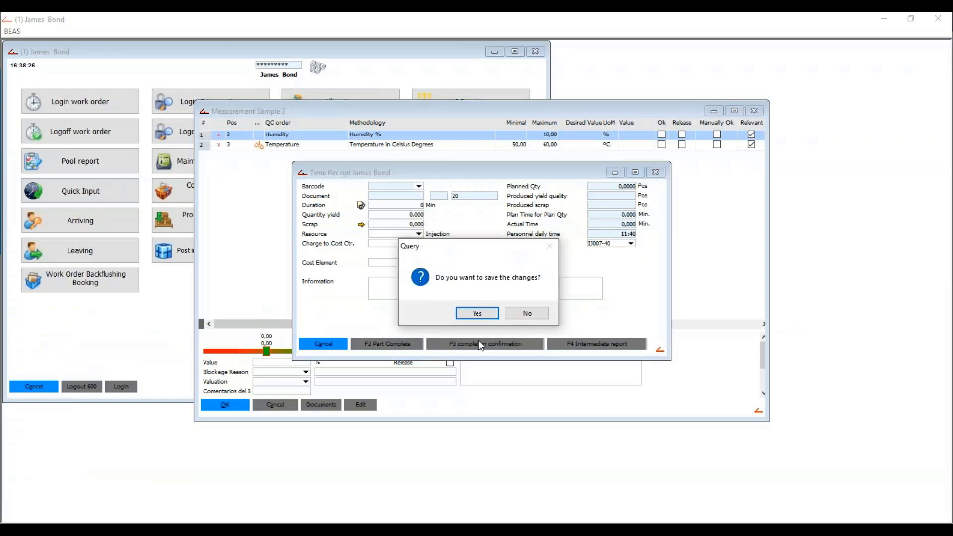
click(529, 319)
click(598, 108)
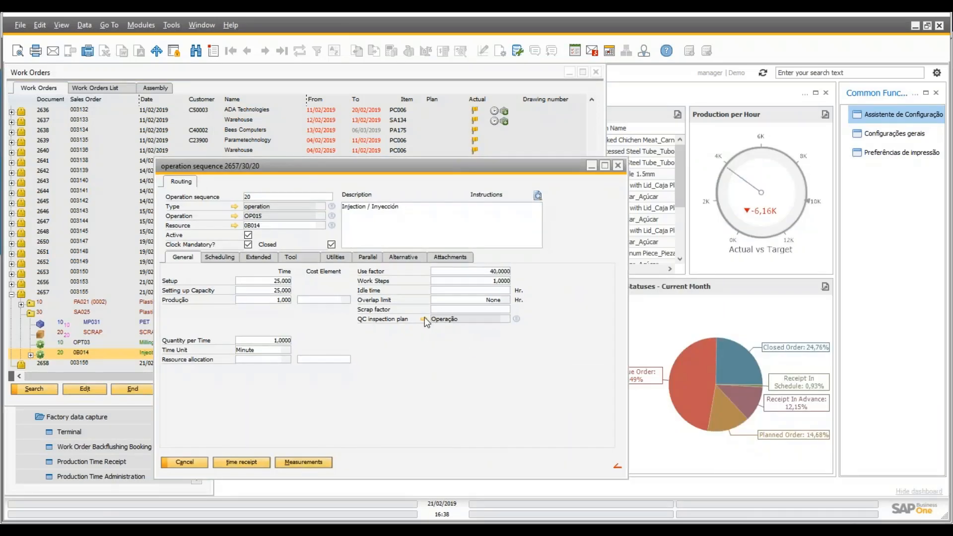
Step: Check the sampling settings of the QC inspection plan assigned to operation 2657/30/20, and close the plan and the operation
click(424, 320)
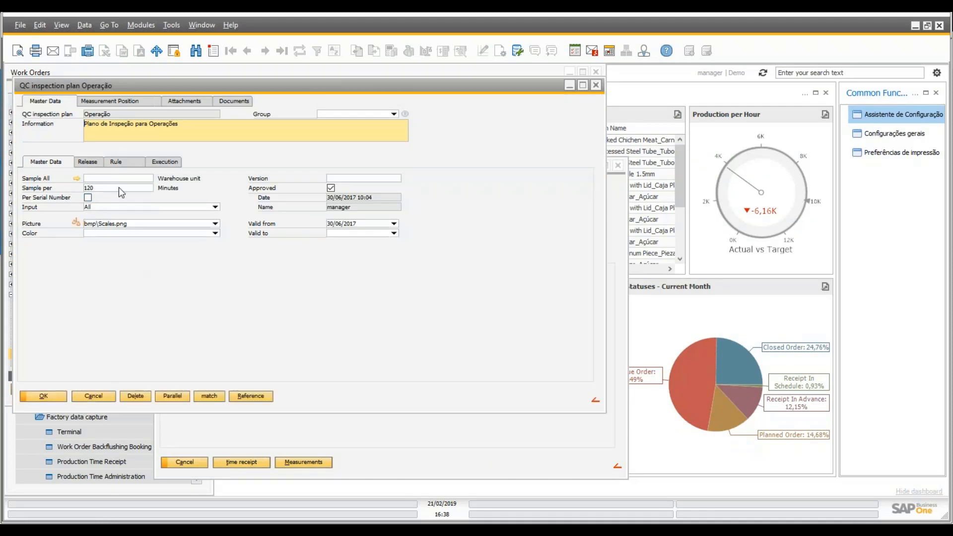
click(105, 396)
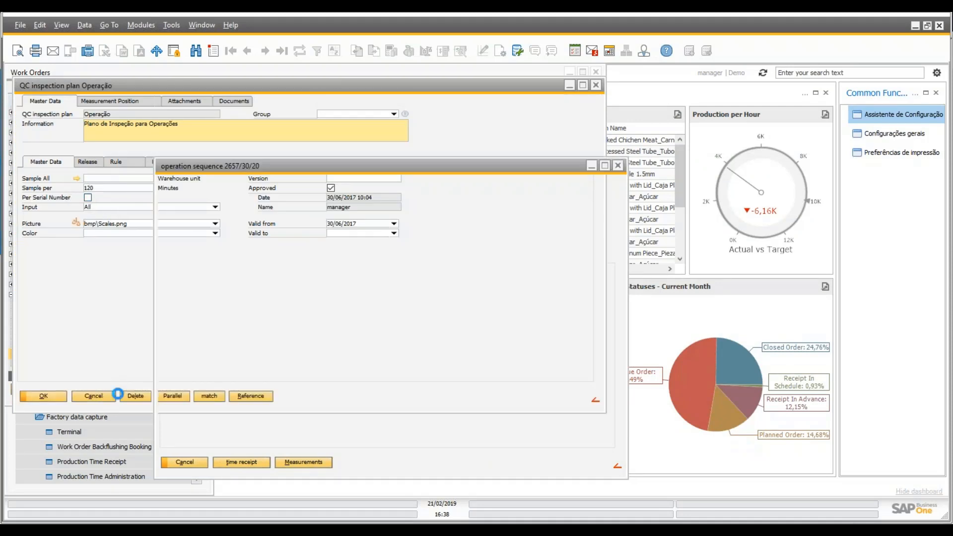
click(191, 462)
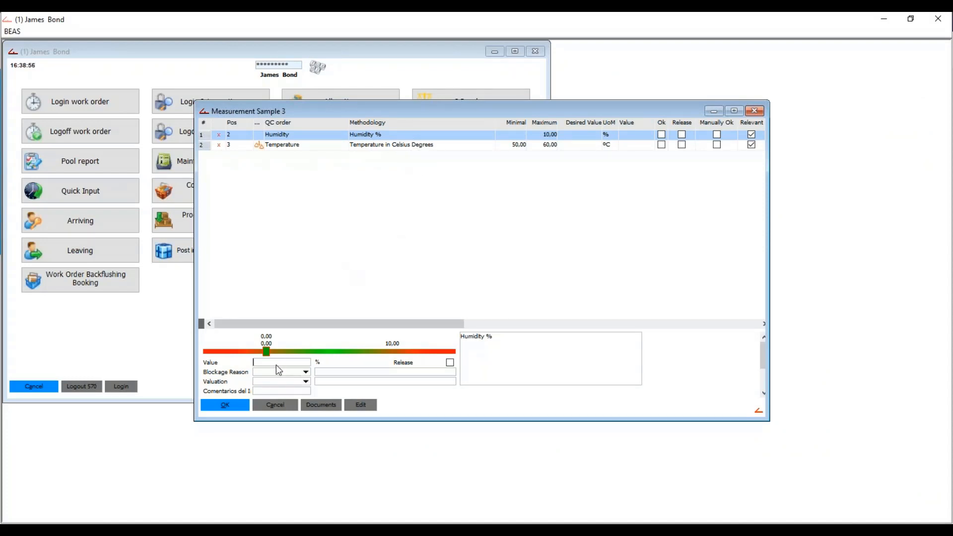
Step: Record a humidity of 4 % and a temperature of 55 ºC in the terminal's Measurement Sample 3 and save the sample
text(4)
key(Tab)
click(386, 145)
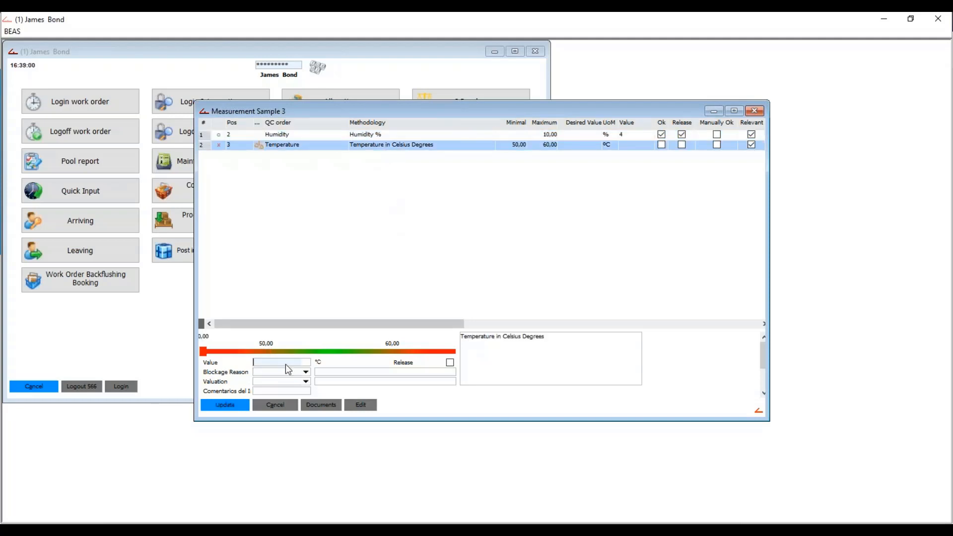
text(55)
key(Tab)
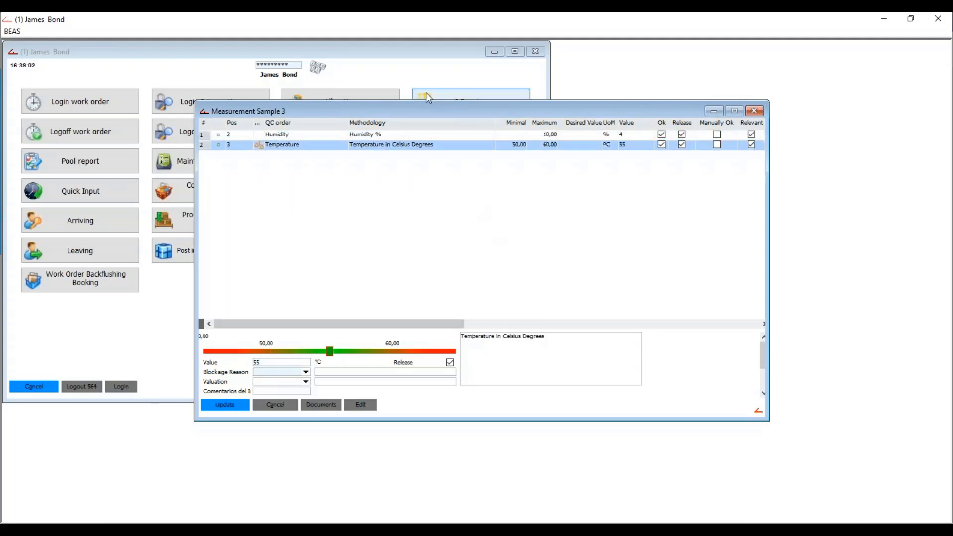
click(226, 406)
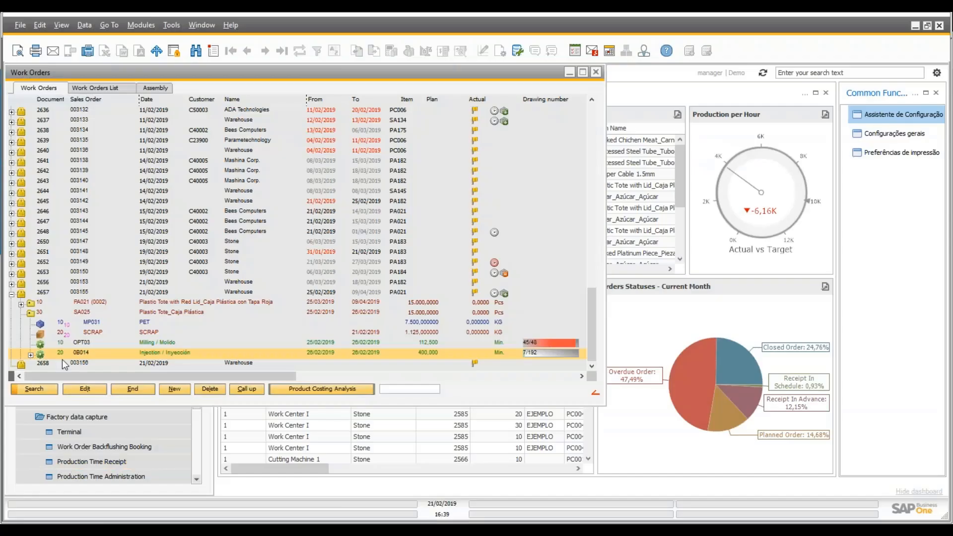
Step: Reload the SA025 branch of work order 2657 to examine its receipt, material and time postings
click(31, 314)
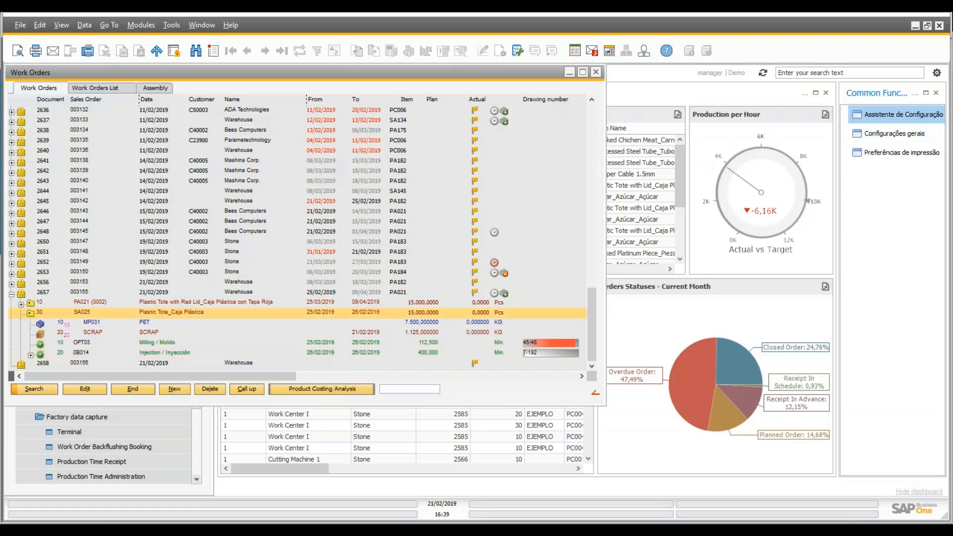
click(29, 354)
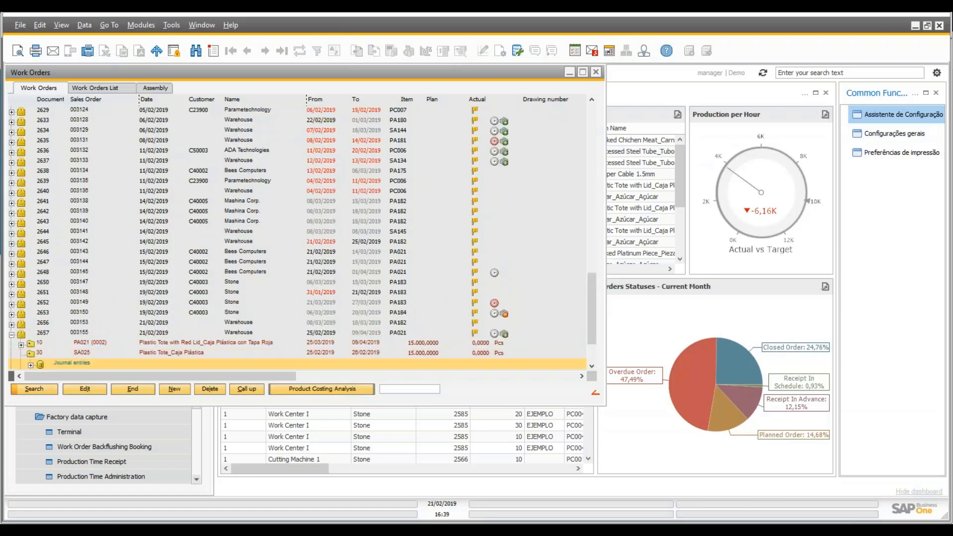
click(31, 364)
scroll(45, 328, down, 2)
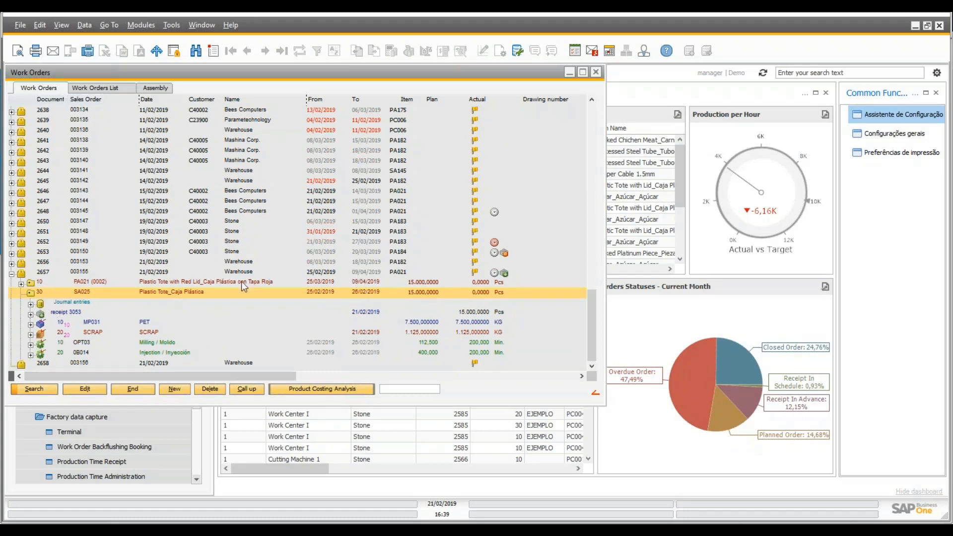
Step: Open the SA025 work order position and examine the depreciation entry in its journal
double_click(76, 293)
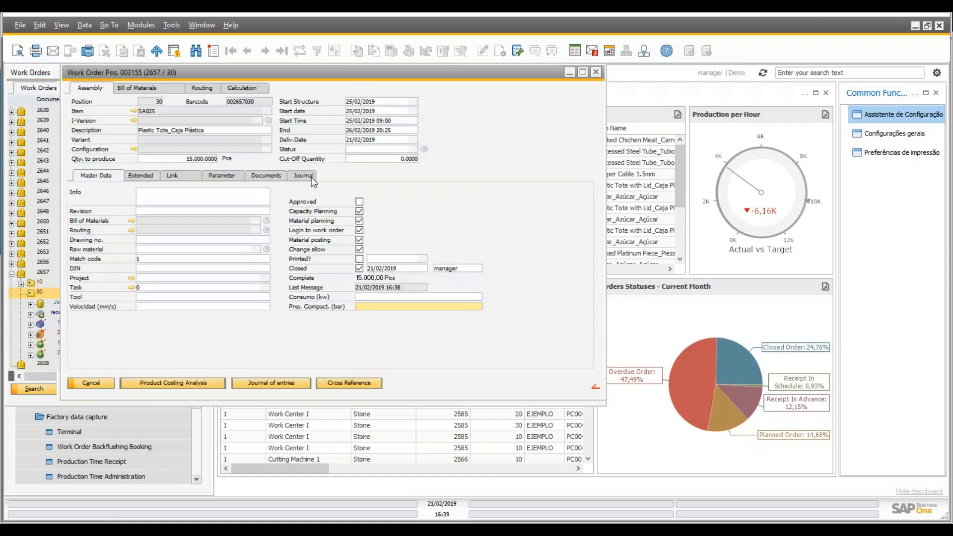
click(303, 175)
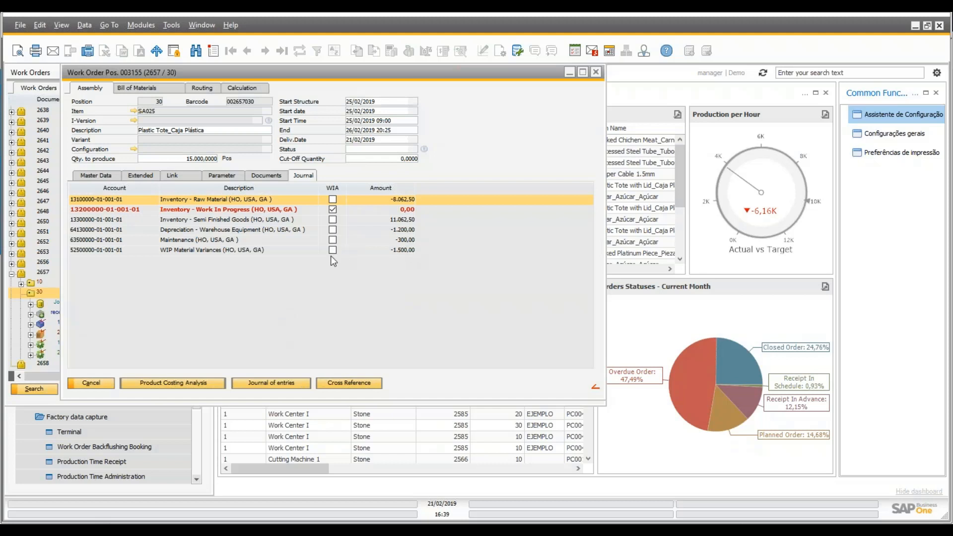
click(171, 232)
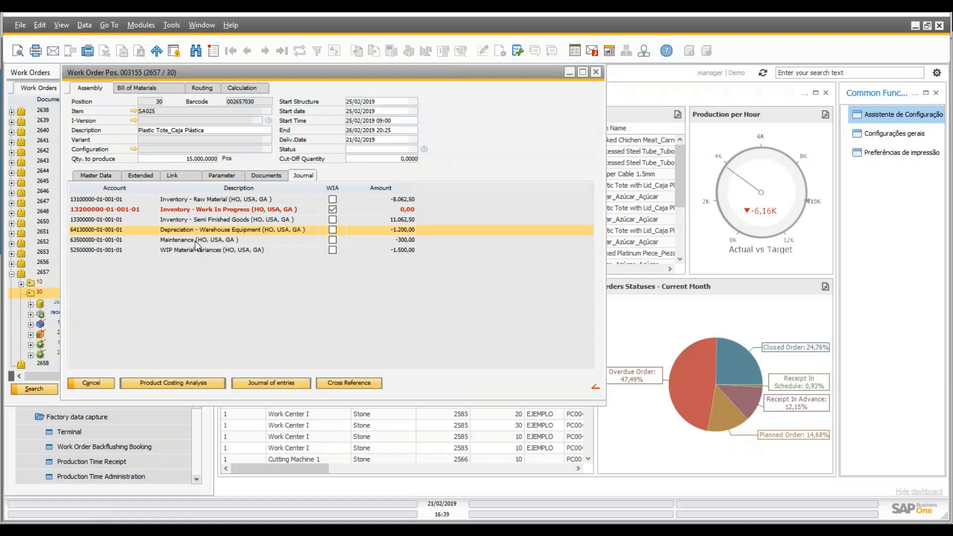
Step: Compare the Tools Depreciation and Tools Maintenance costs in SA025's calculation with its journal amounts, and close the position
click(237, 89)
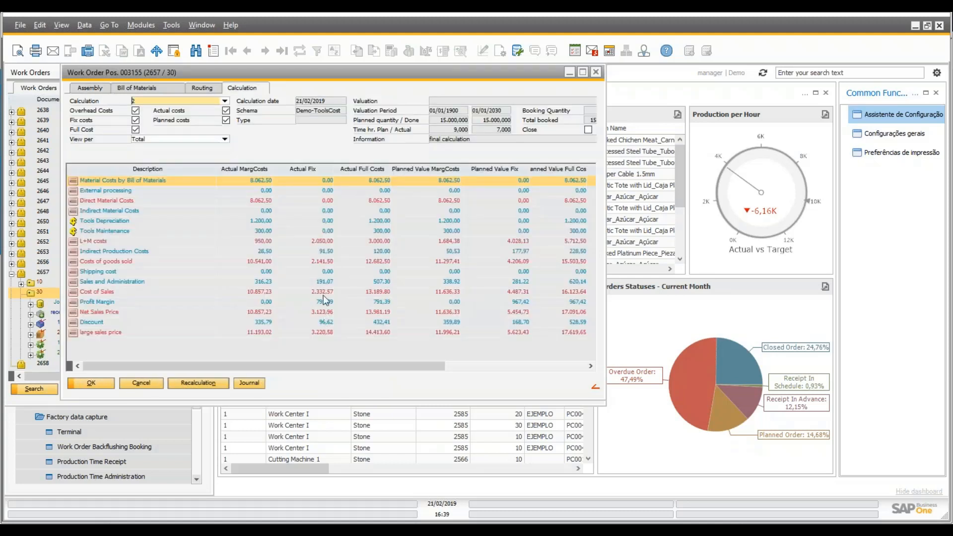
click(127, 229)
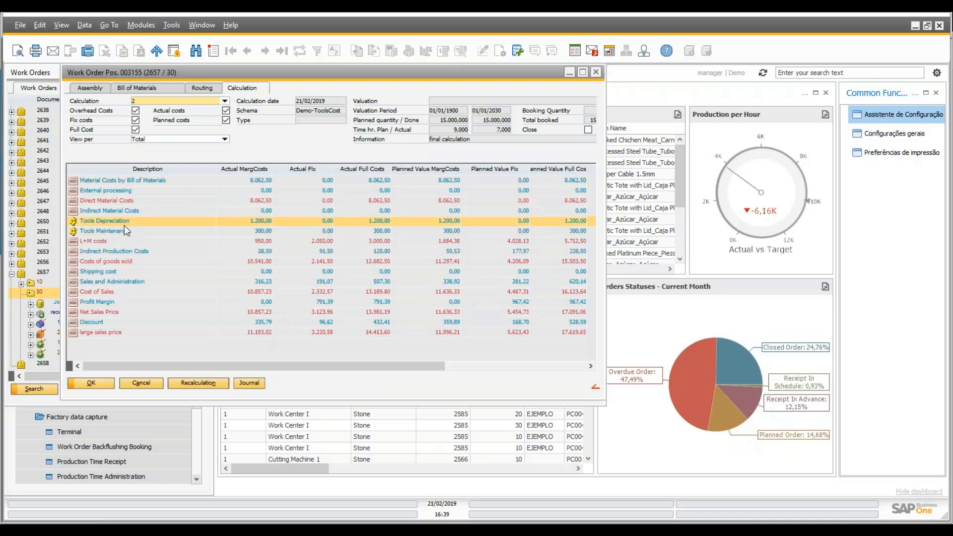
click(129, 221)
click(300, 177)
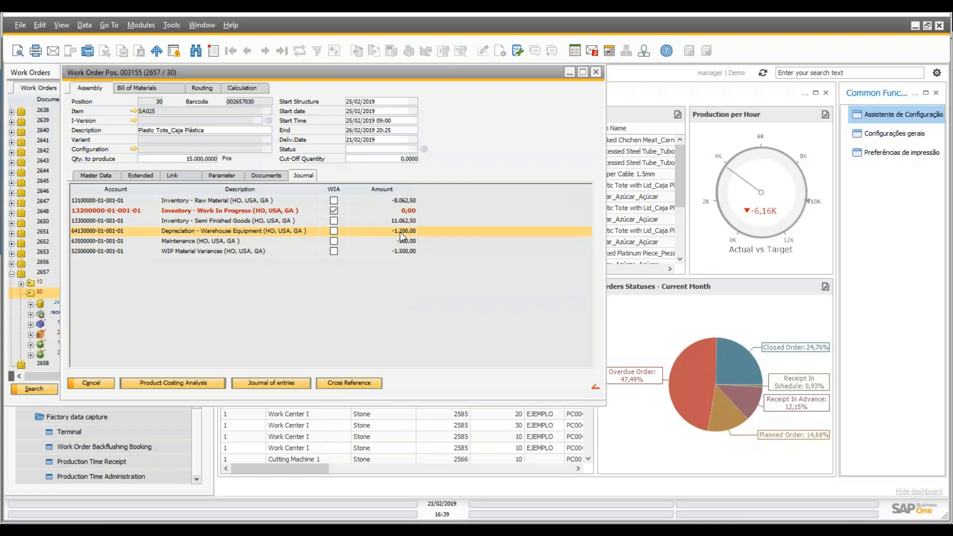
click(111, 380)
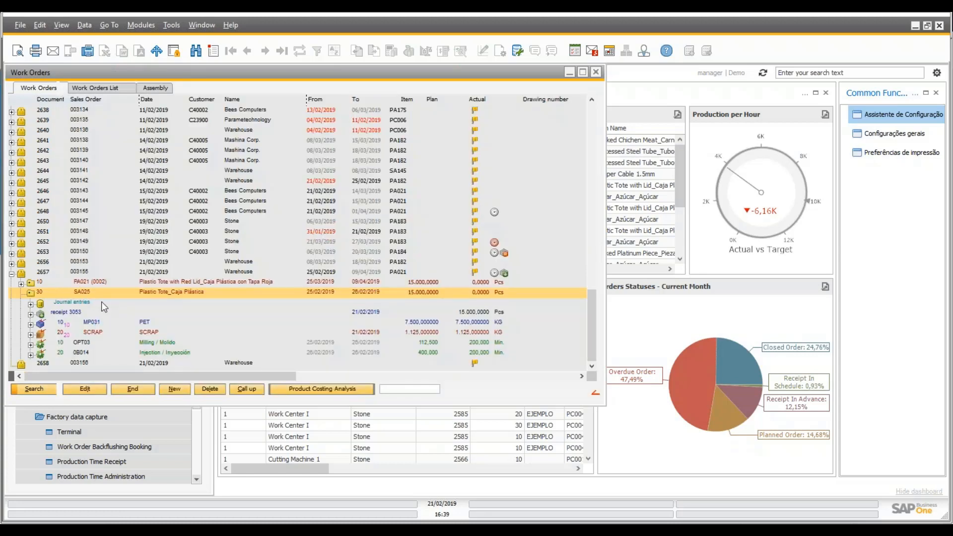